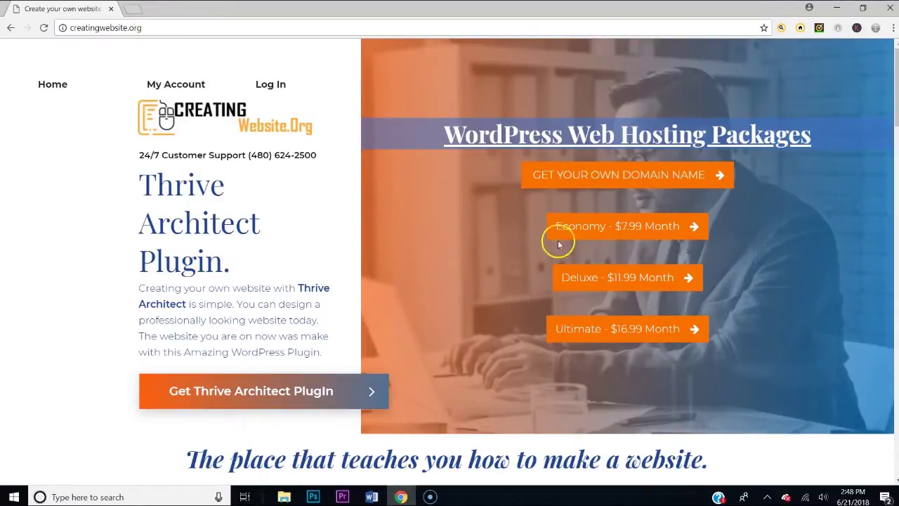
# Search for theonfirechurch, select the available theonfirechurch.com domain at $9.99, and proceed to the cart
pyautogui.click(570, 177)
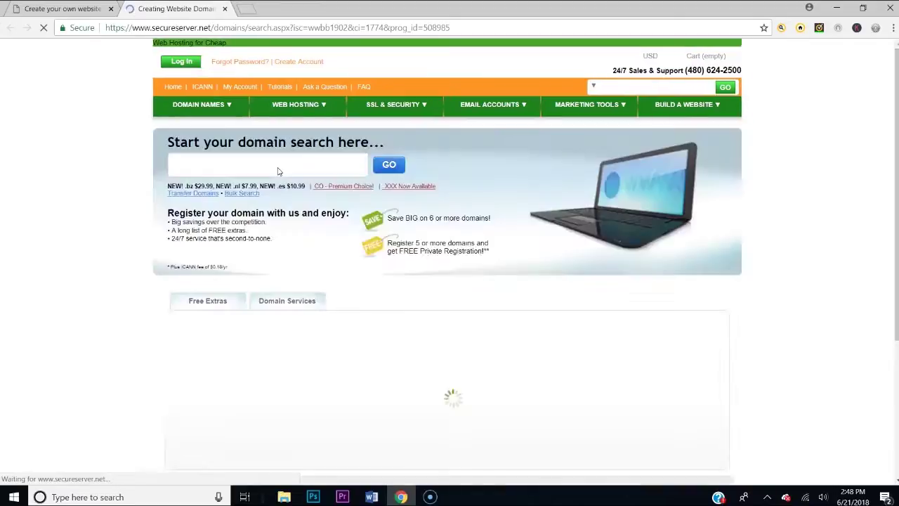
pyautogui.click(278, 167)
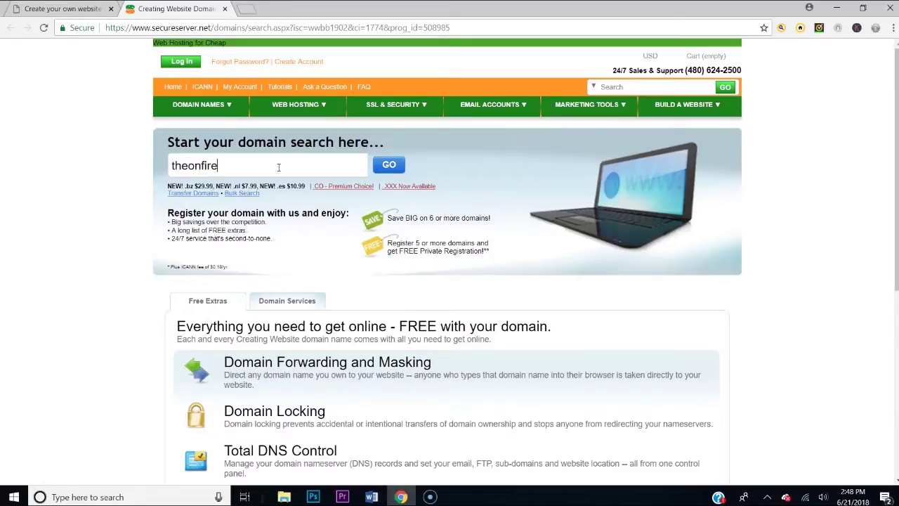
pyautogui.click(278, 166)
pyautogui.click(392, 165)
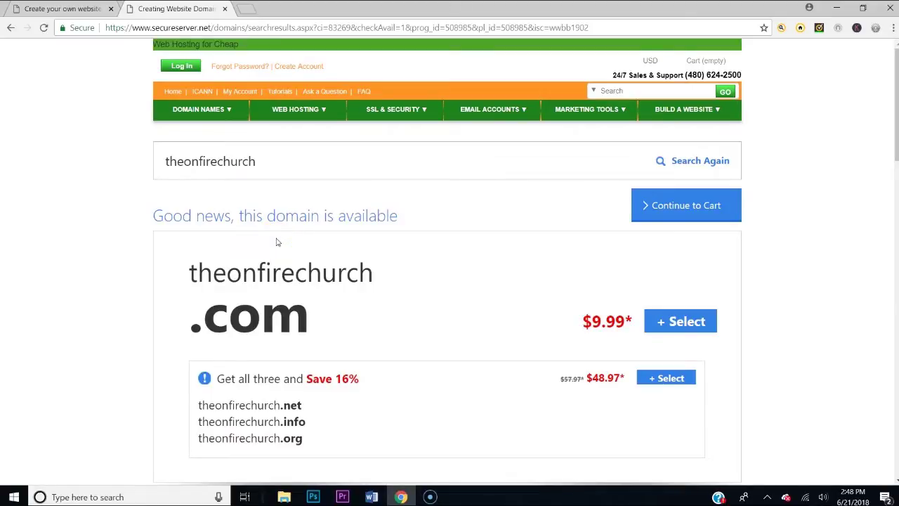
pyautogui.click(665, 213)
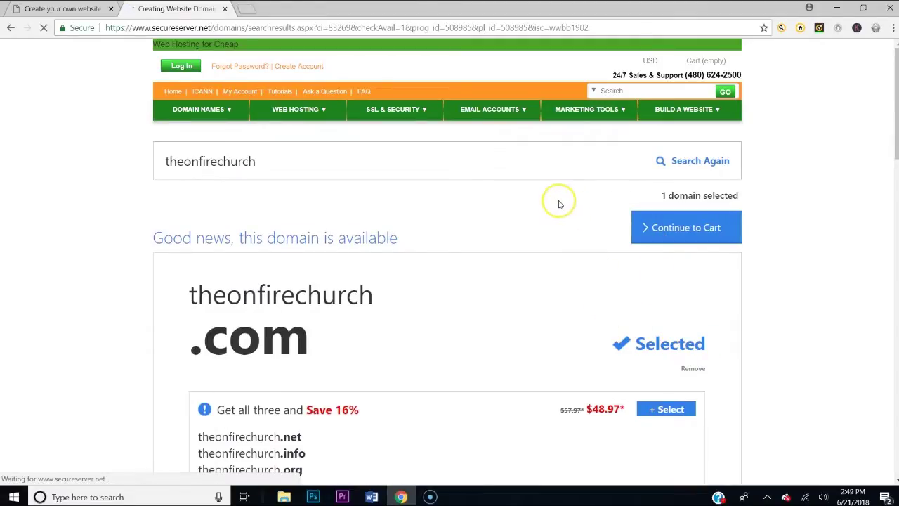
pyautogui.click(674, 227)
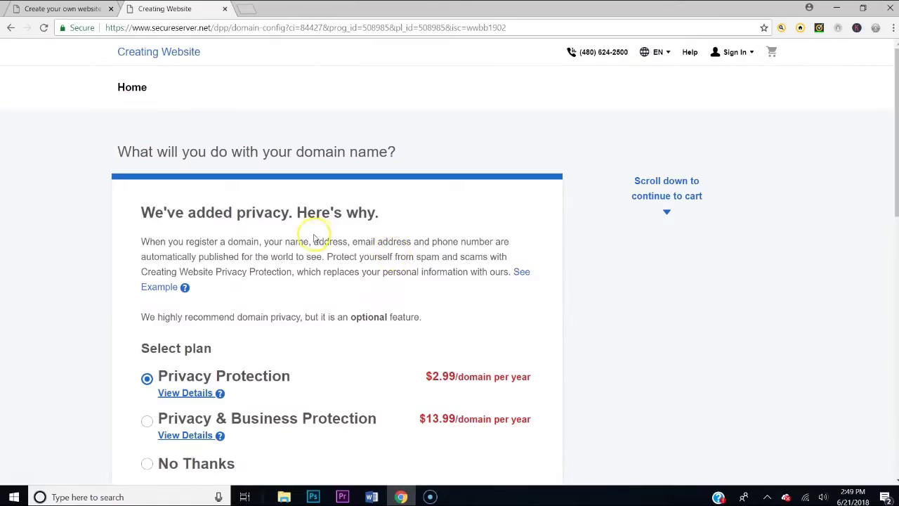
# Decline the domain privacy add-on with No Thanks
pyautogui.scroll(-2, 383, 173)
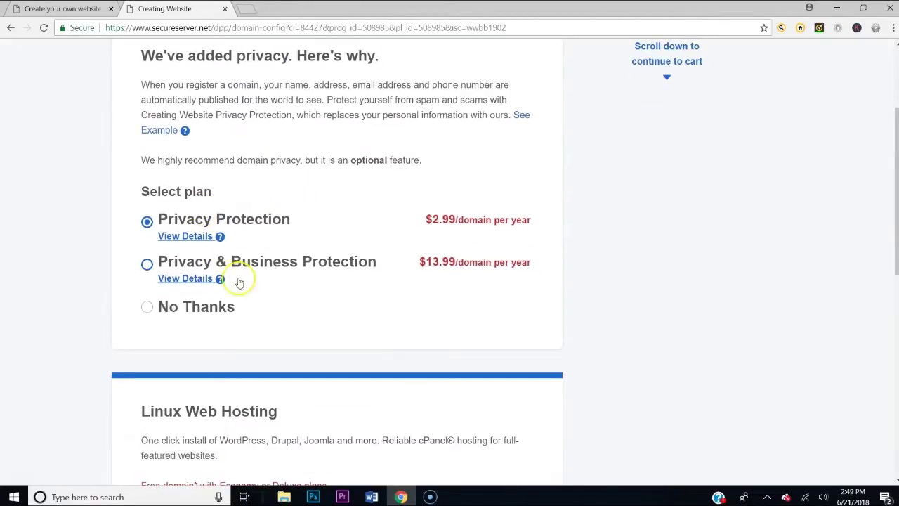
pyautogui.click(147, 307)
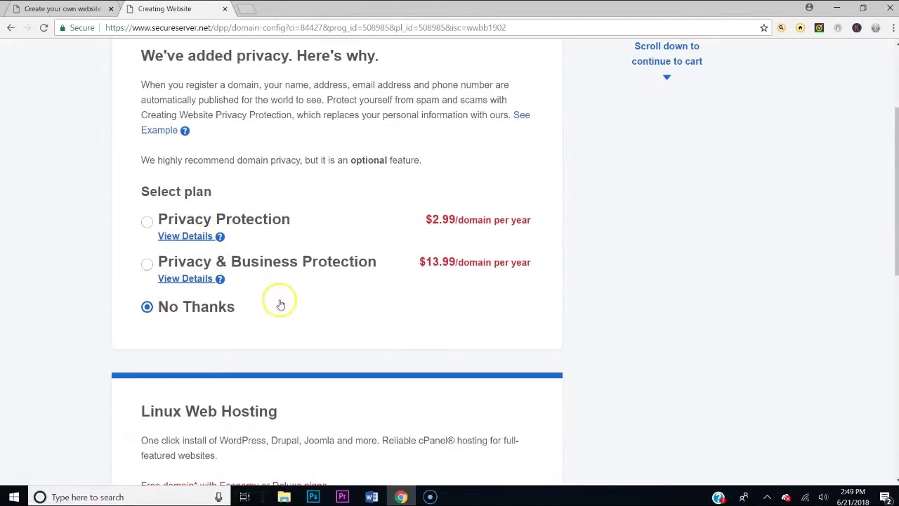
pyautogui.scroll(-2, 264, 273)
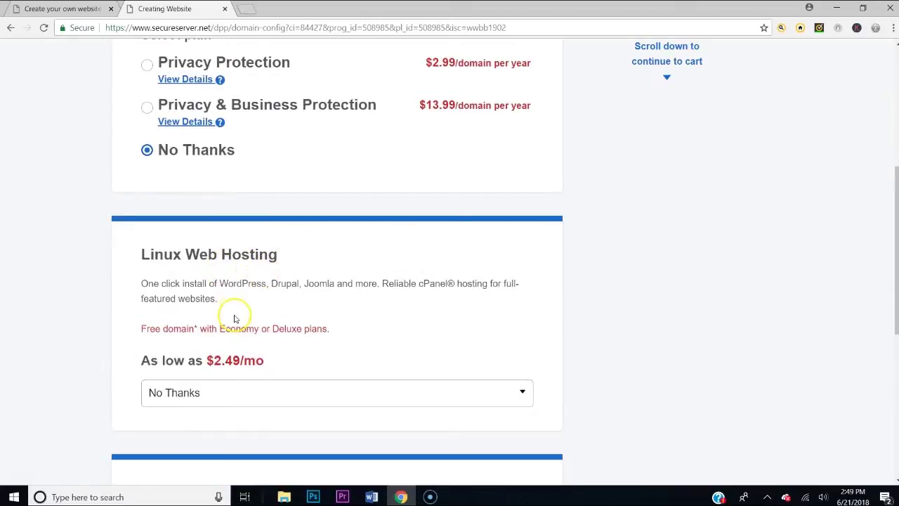
pyautogui.scroll(-1, 233, 318)
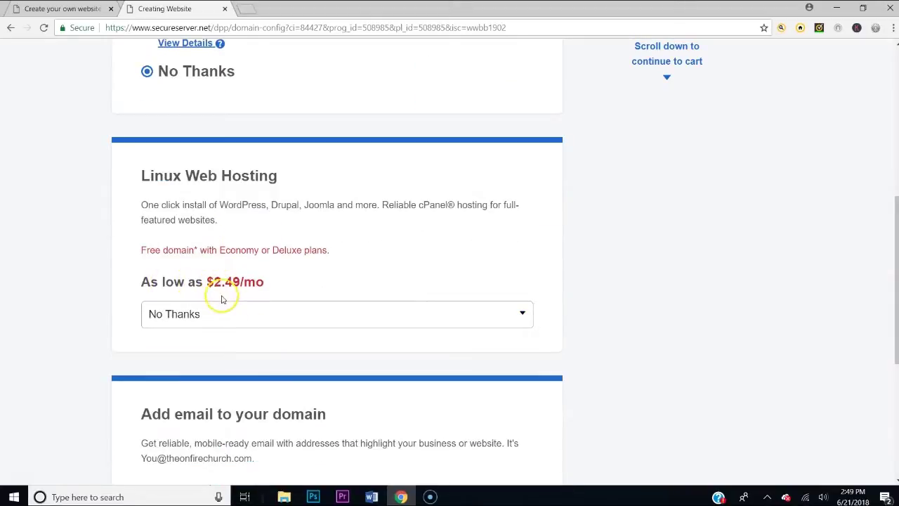
# Choose the Economy Linux Web Hosting plan at $7.99/mo and continue with these options
pyautogui.click(231, 315)
pyautogui.scroll(-2, 279, 309)
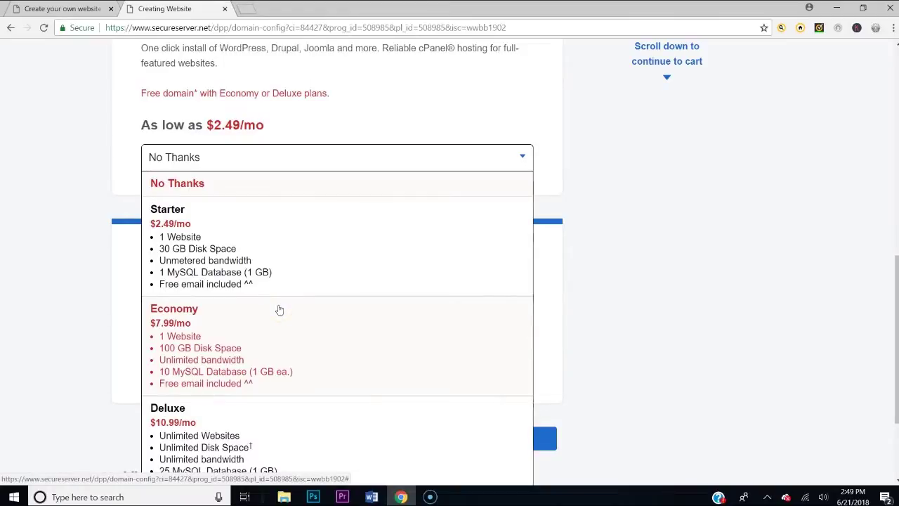
pyautogui.click(179, 248)
pyautogui.scroll(-2, 261, 375)
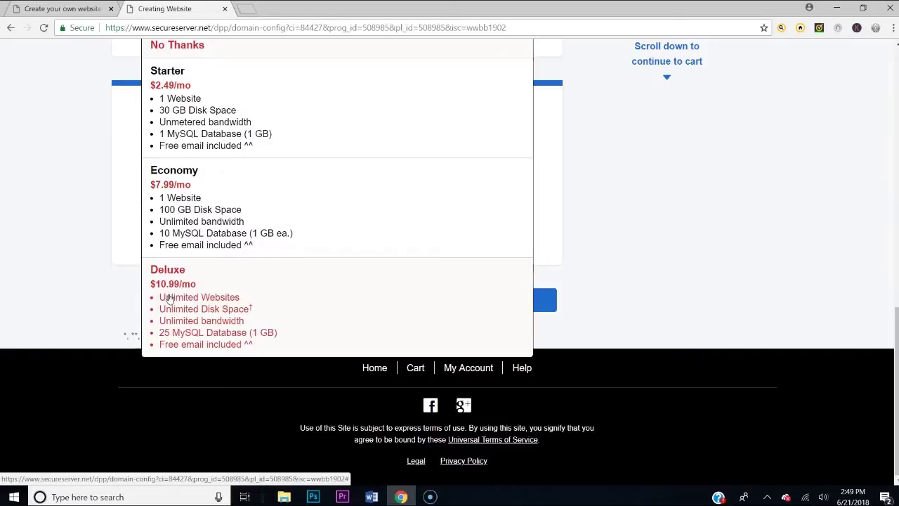
pyautogui.scroll(2, 254, 277)
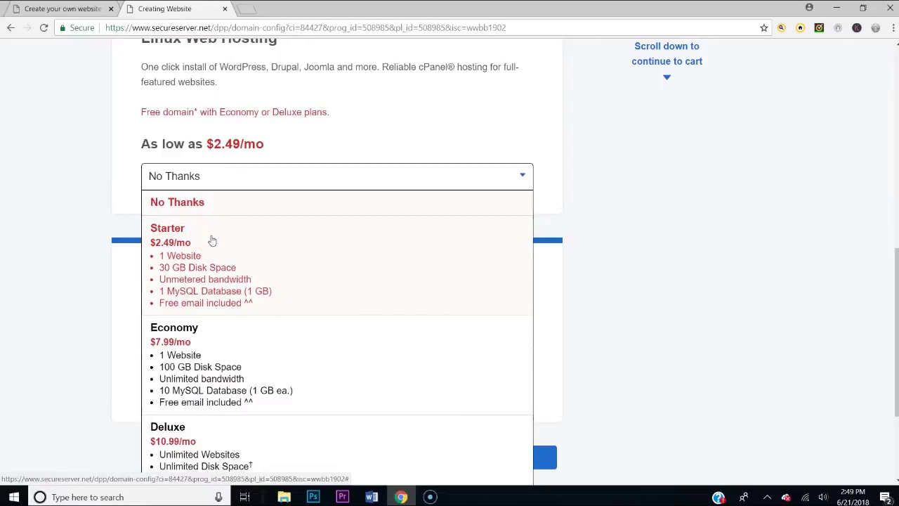
pyautogui.click(290, 361)
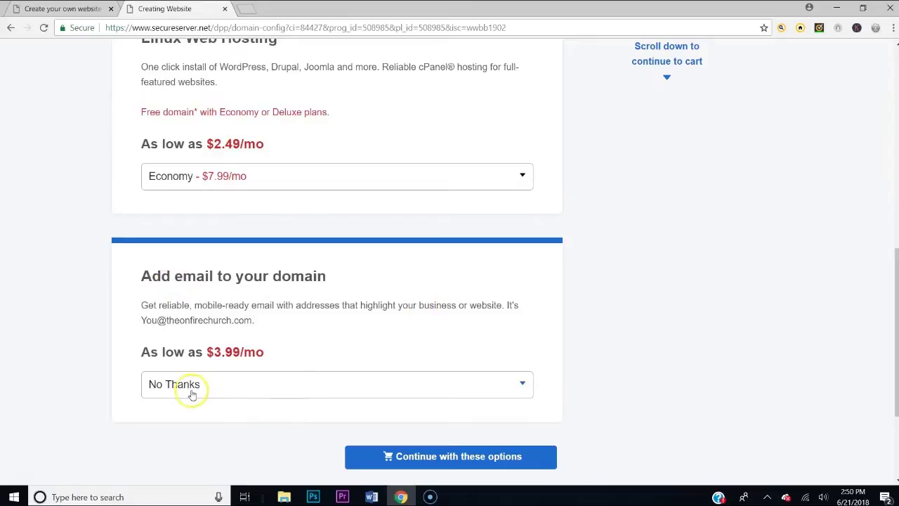
pyautogui.click(448, 459)
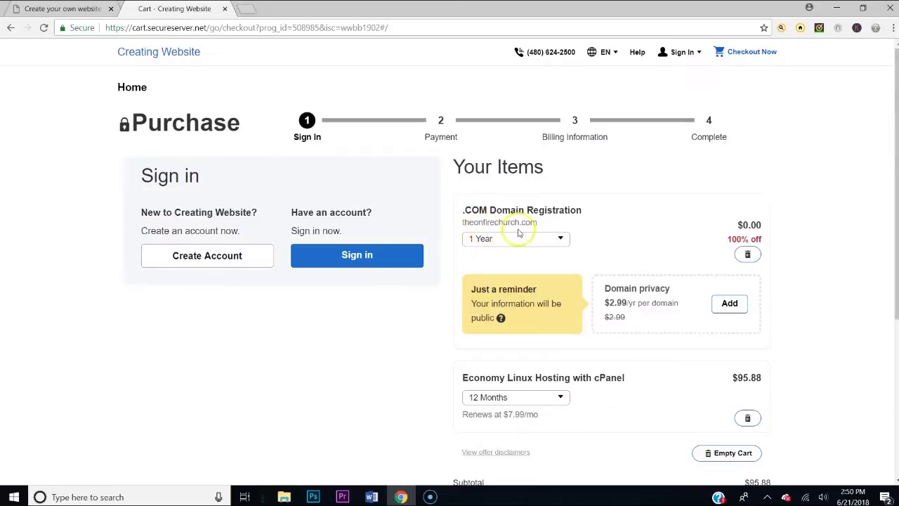
# Enter promo code udemy15off in the cart, apply it, and close the confirmation
pyautogui.scroll(-1, 616, 239)
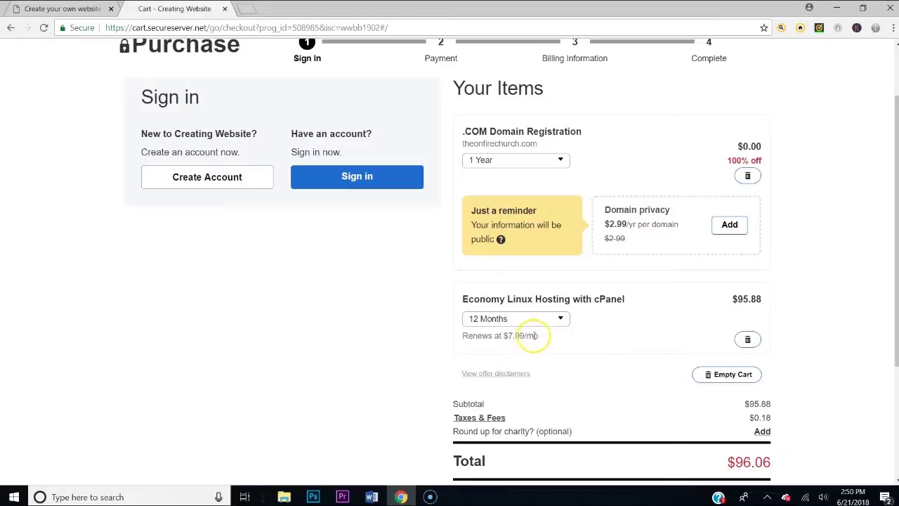
pyautogui.scroll(-2, 541, 326)
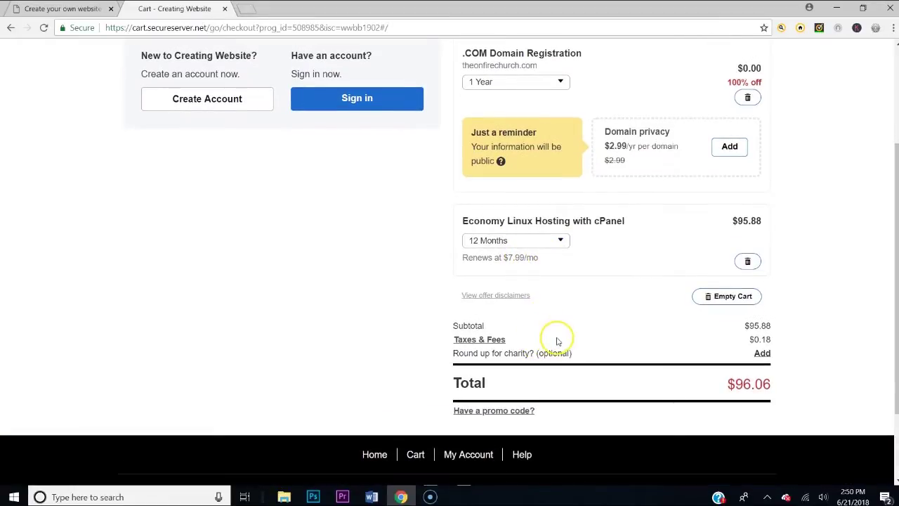
pyautogui.click(472, 413)
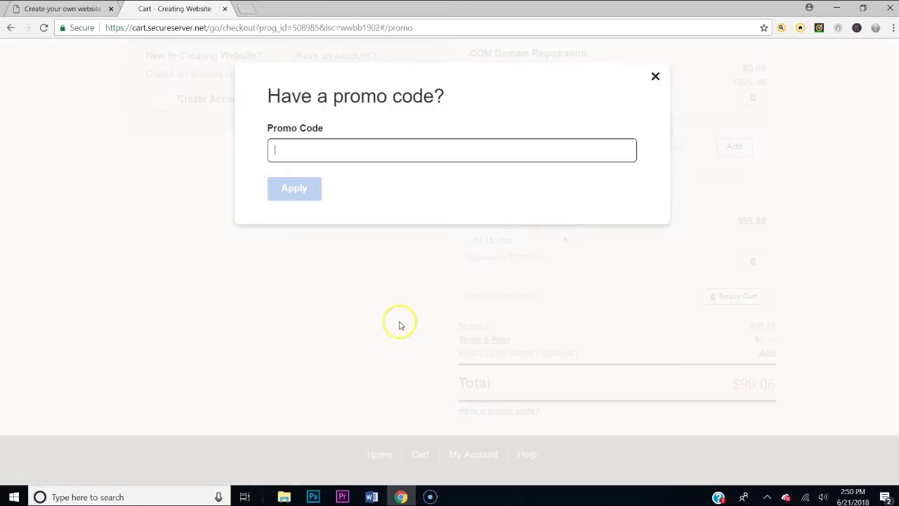
pyautogui.write('u')
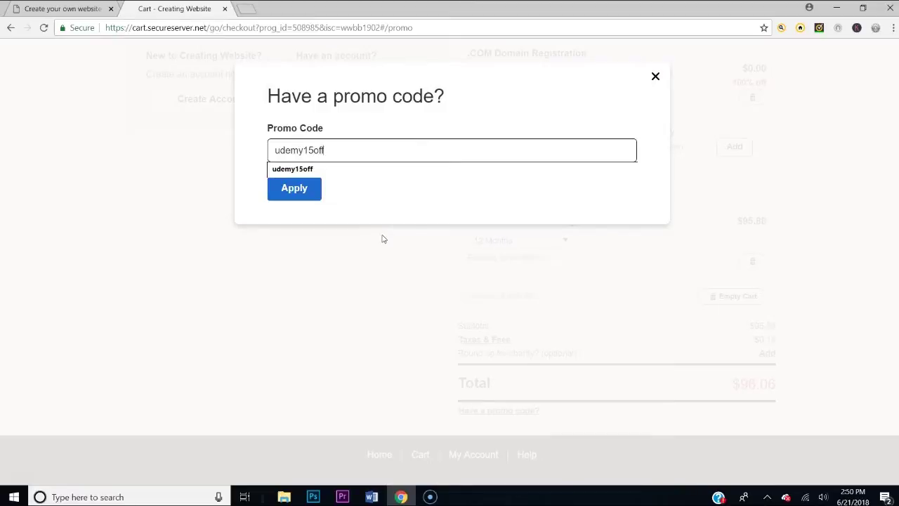
pyautogui.write('demy15off')
pyautogui.click(294, 191)
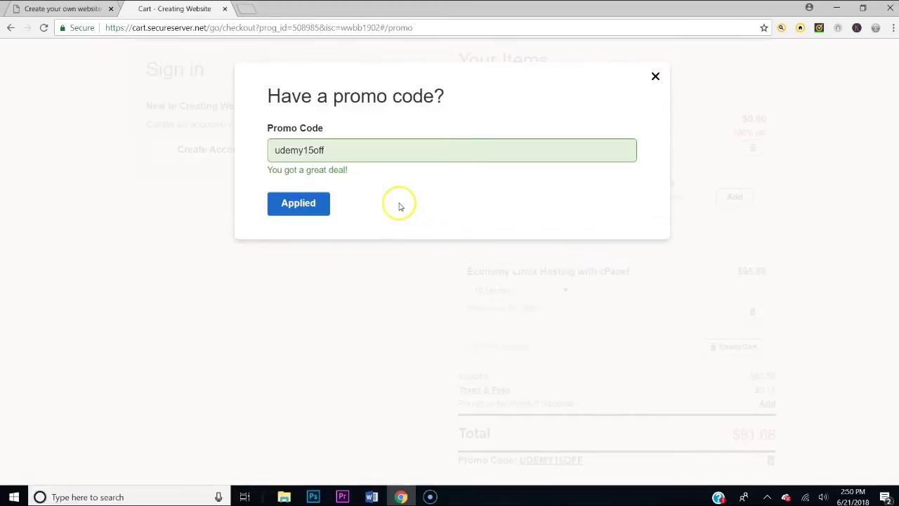
pyautogui.click(284, 203)
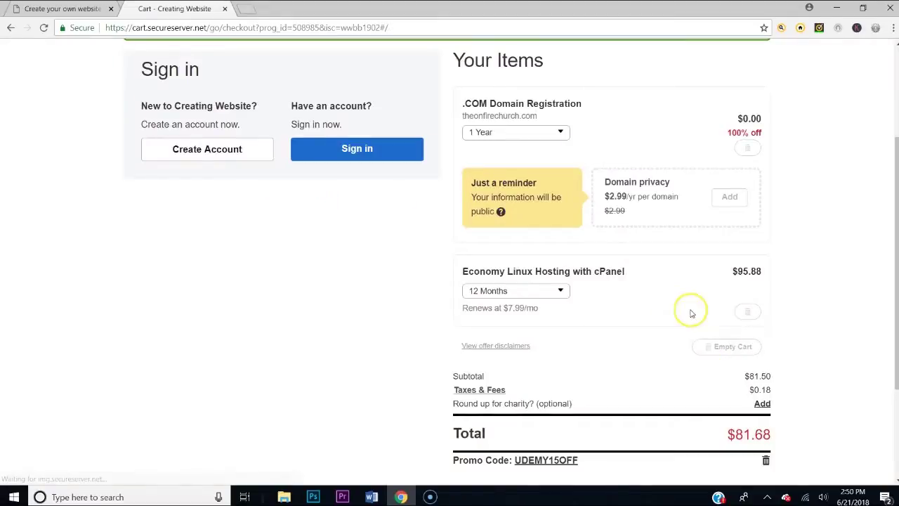
# Re-enter the promo code (udemy15of) and apply it to the order again
pyautogui.scroll(-3, 728, 363)
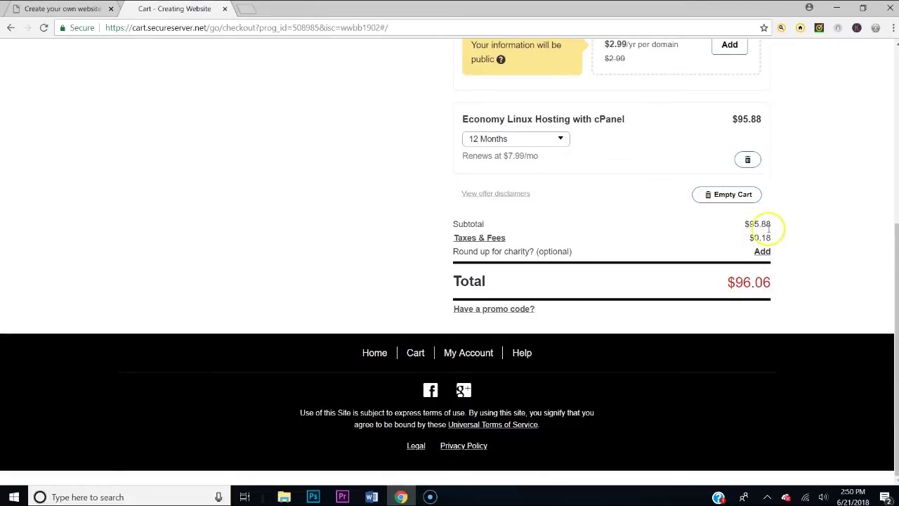
pyautogui.scroll(1, 713, 265)
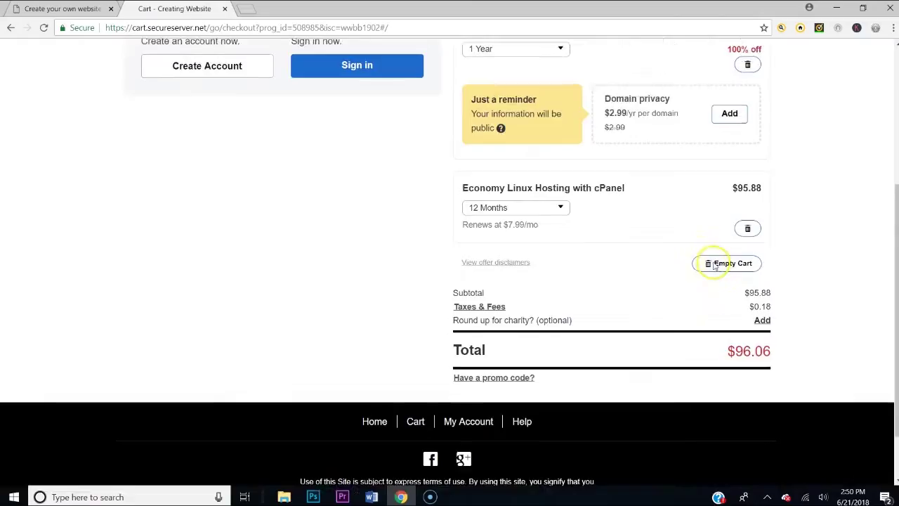
pyautogui.scroll(1, 716, 265)
pyautogui.scroll(-2, 718, 264)
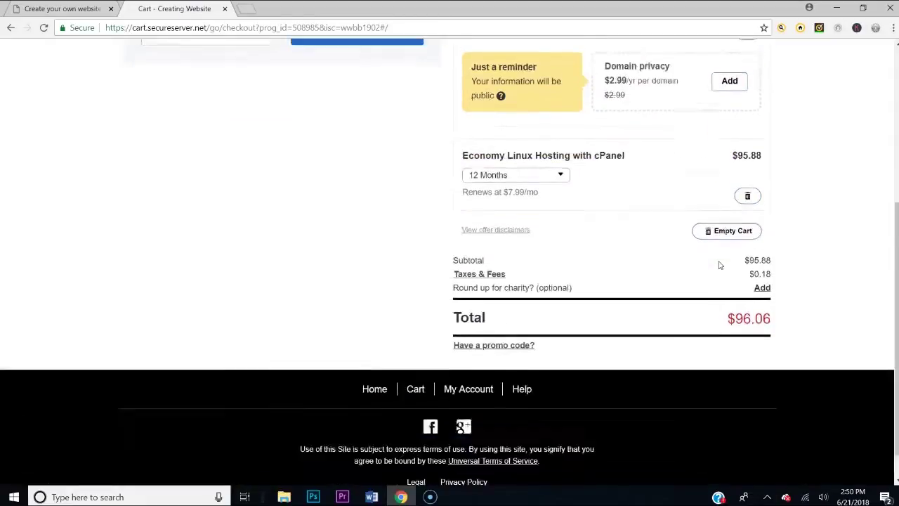
pyautogui.click(476, 314)
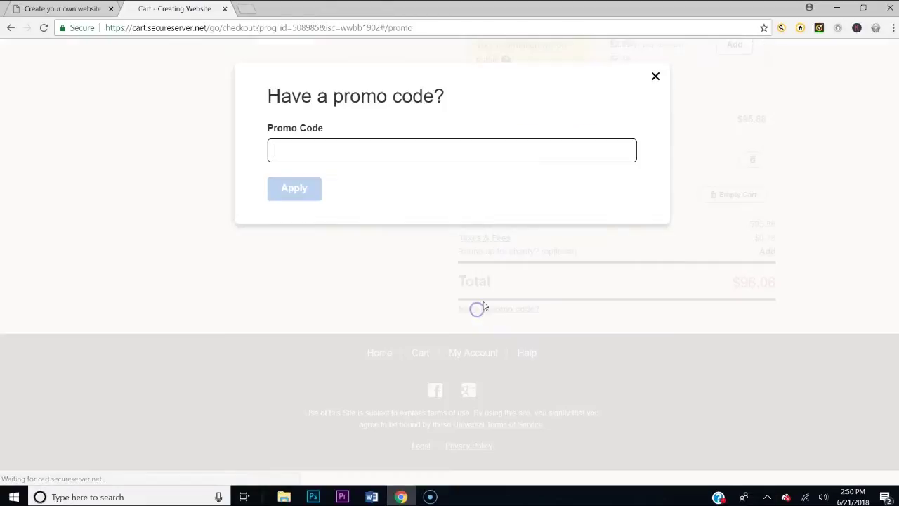
pyautogui.write('udemy')
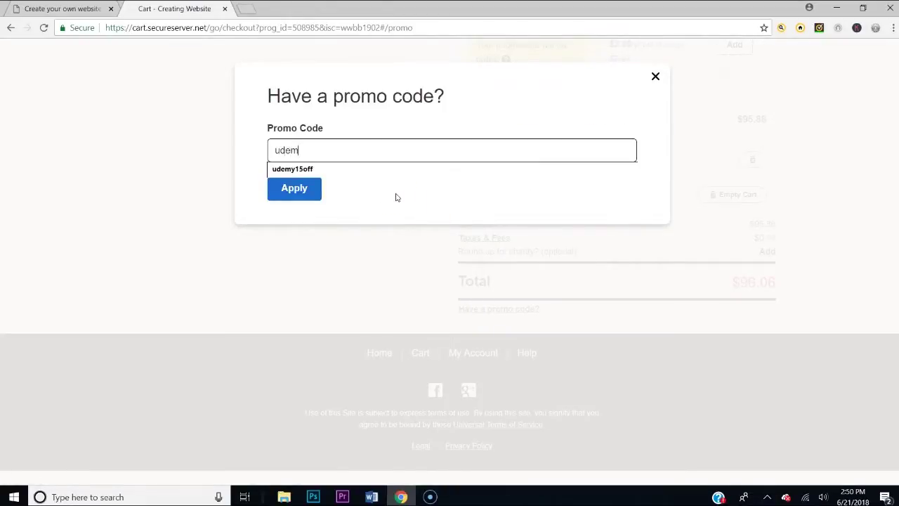
pyautogui.write('15off')
pyautogui.click(291, 189)
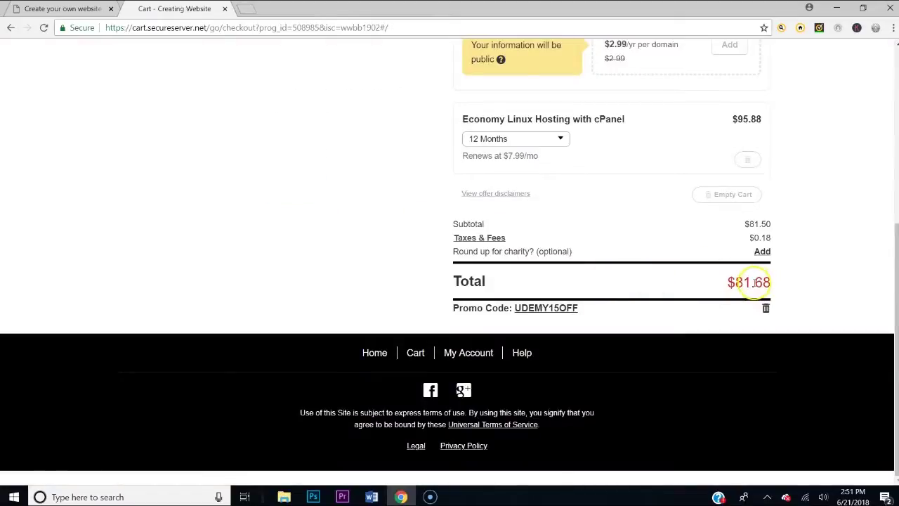
pyautogui.scroll(5, 632, 337)
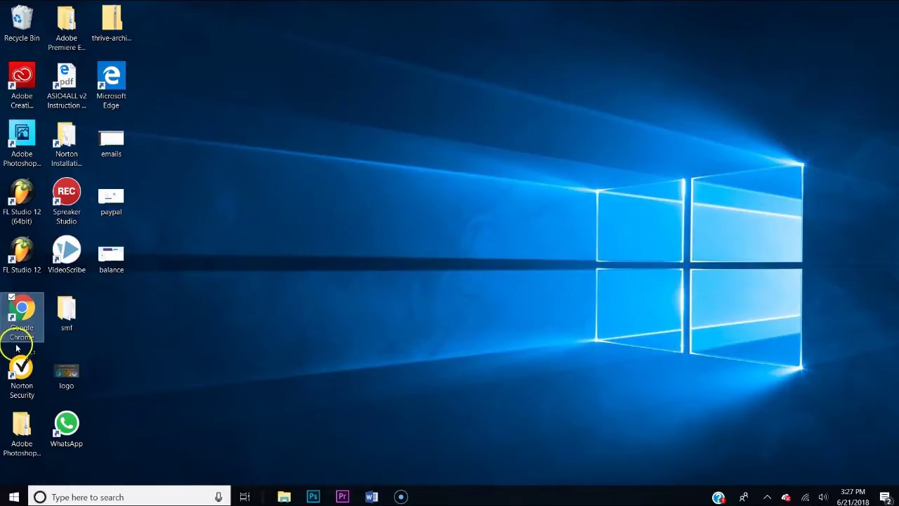
# Launch Chrome, load creatingwebsite.org, and go to the hosting account log-in
pyautogui.doubleClick(23, 325)
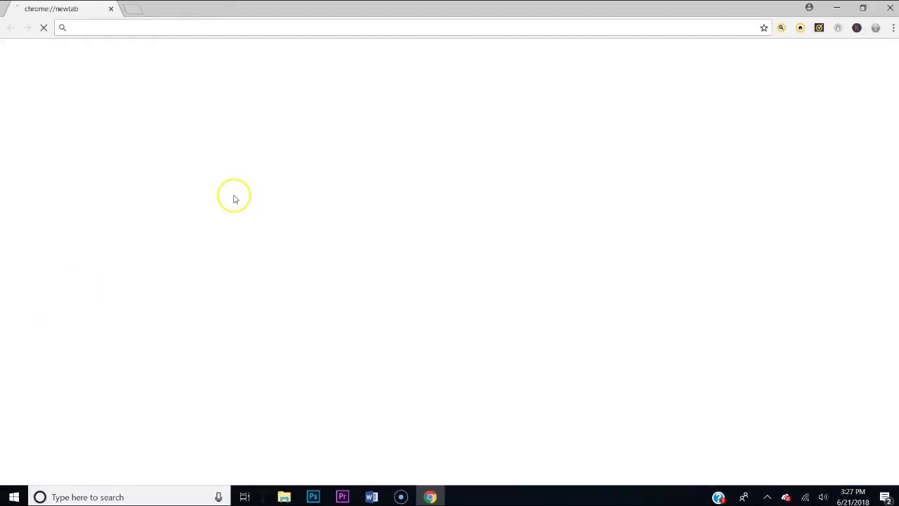
pyautogui.click(259, 28)
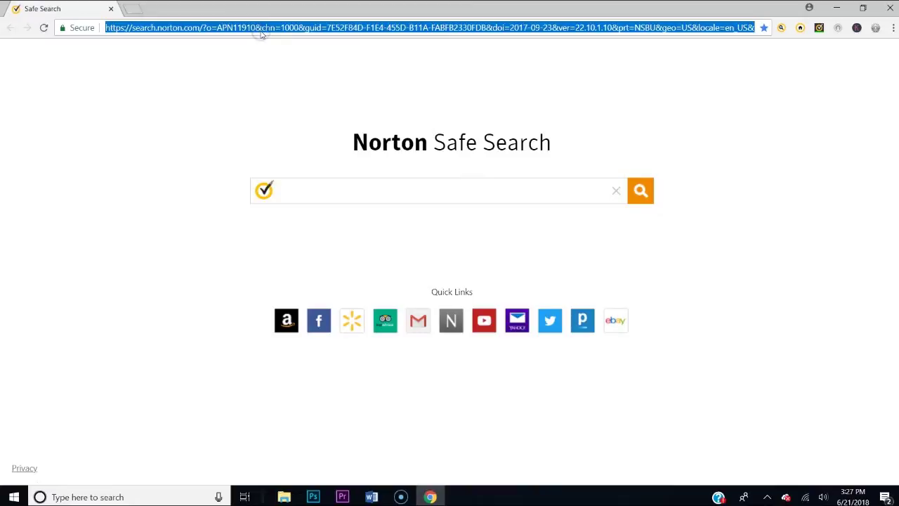
pyautogui.write('creating')
pyautogui.press('Return')
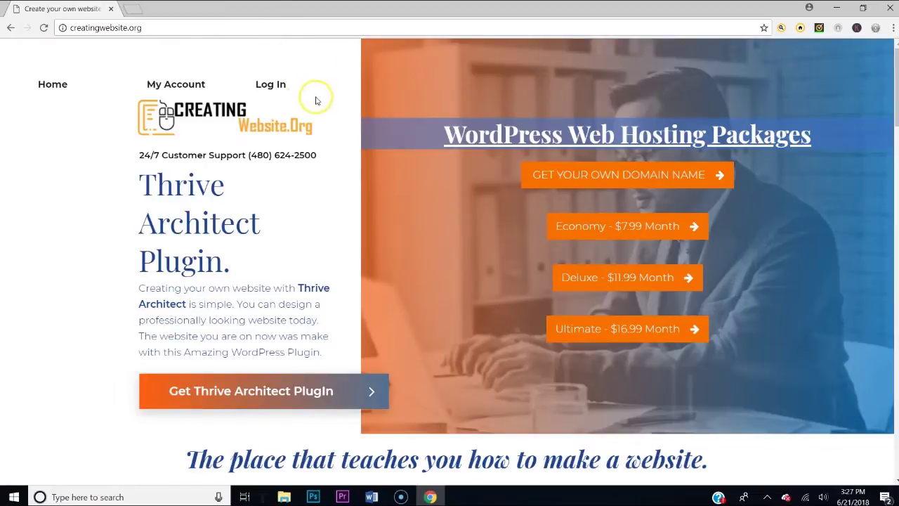
pyautogui.click(265, 85)
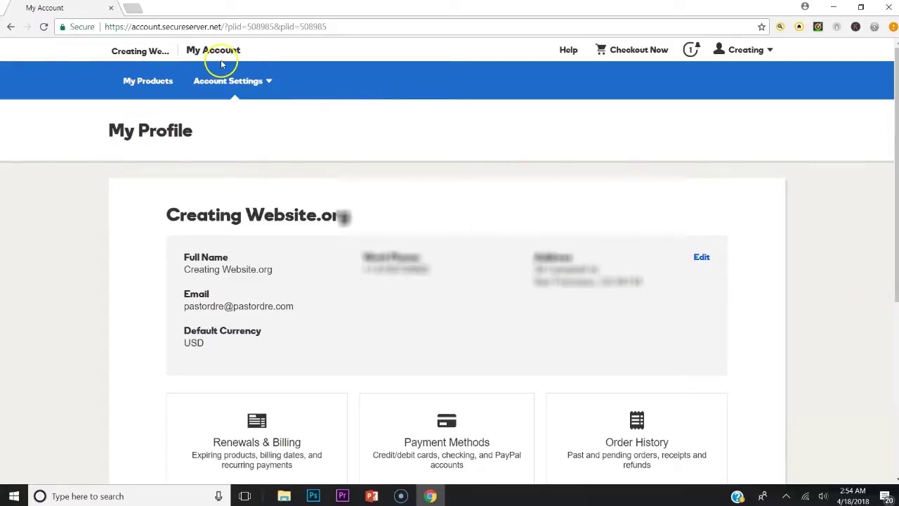
# Expand Web Hosting under My Products and manage pastordre.com's Ultimate Linux Hosting with cPanel plan
pyautogui.click(149, 81)
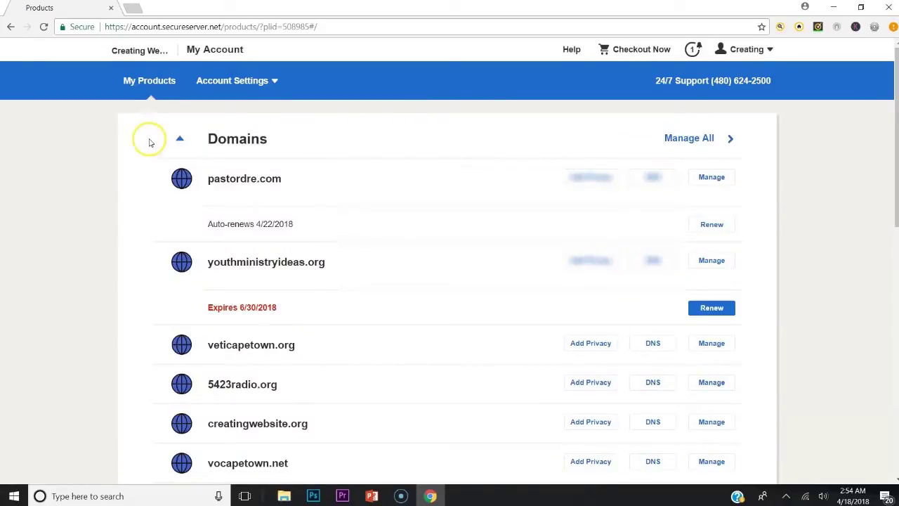
pyautogui.scroll(-8, 207, 140)
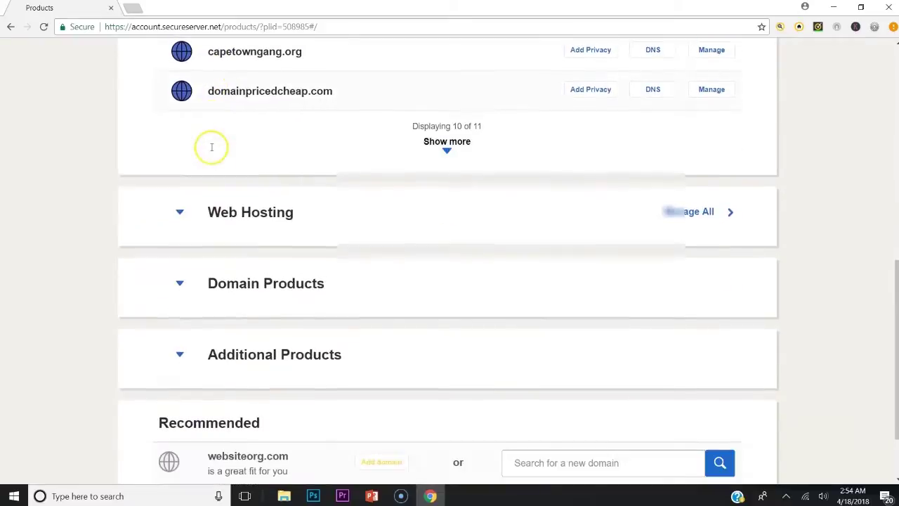
pyautogui.click(250, 215)
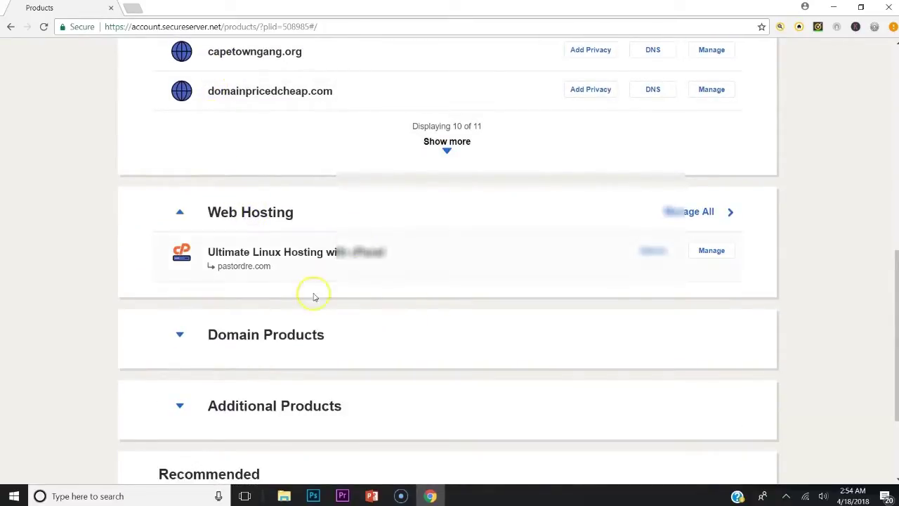
pyautogui.scroll(6, 302, 229)
pyautogui.scroll(2, 192, 140)
pyautogui.scroll(-2, 237, 132)
pyautogui.scroll(-2, 283, 73)
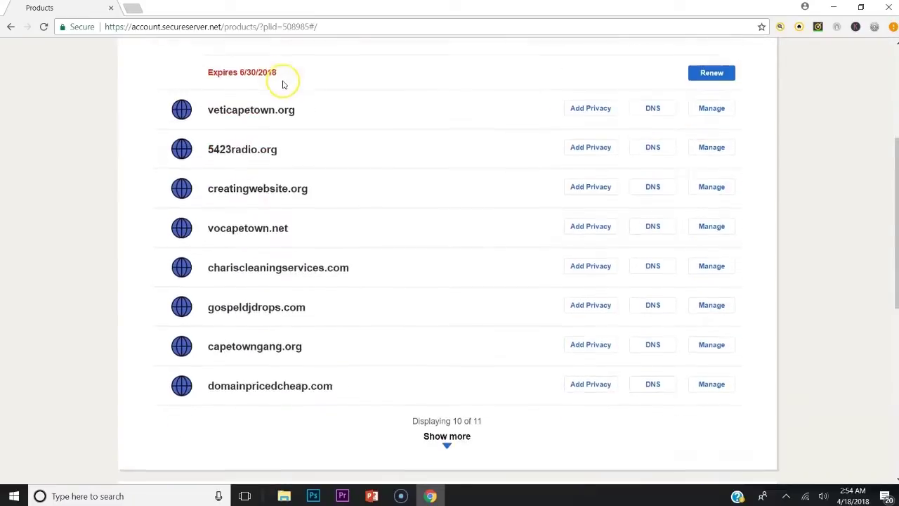
pyautogui.scroll(4, 278, 283)
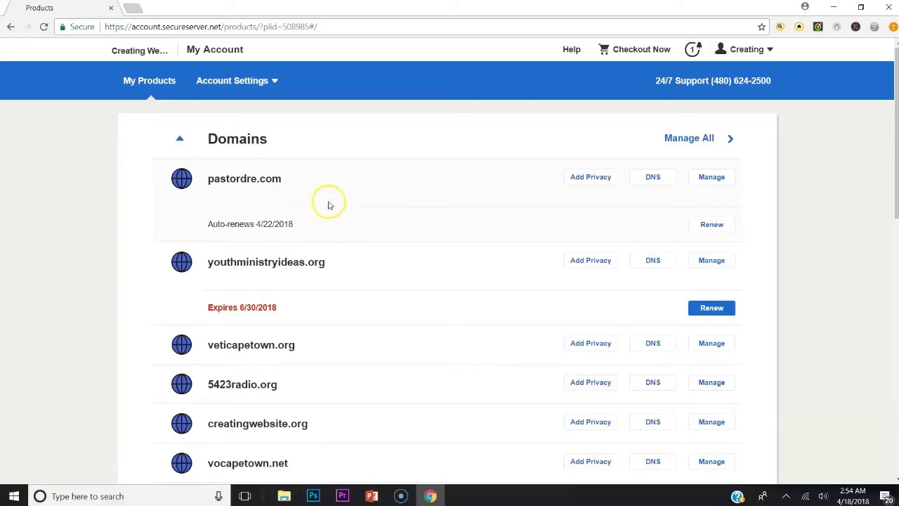
pyautogui.scroll(-6, 323, 210)
pyautogui.scroll(-4, 318, 213)
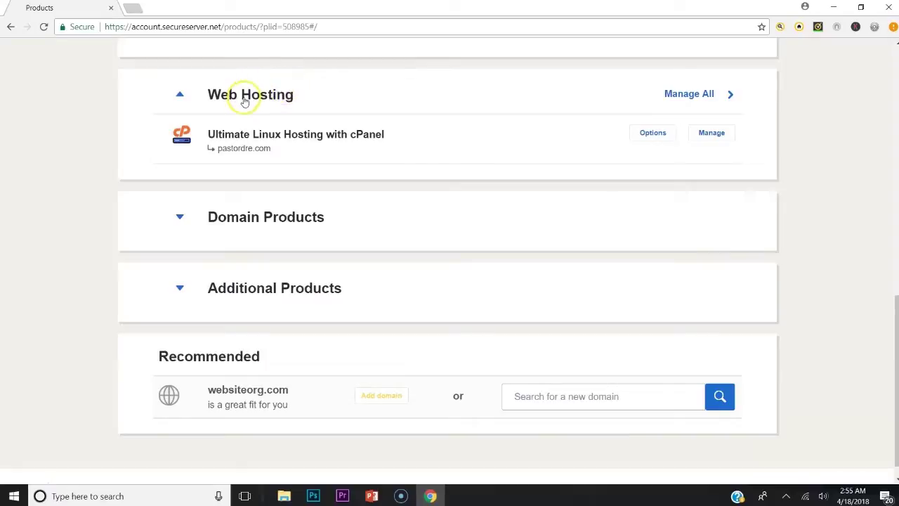
pyautogui.click(717, 137)
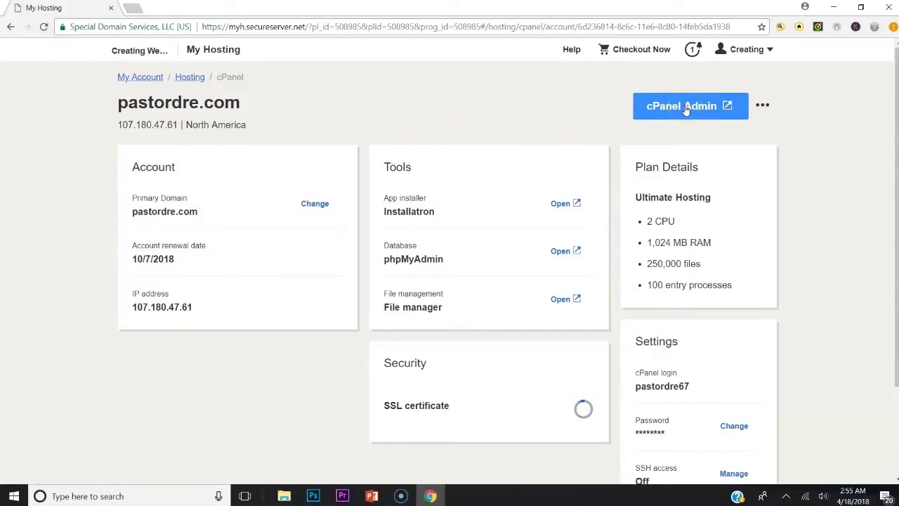
# Open cPanel Admin and choose WordPress under Featured Applications in Installatron
pyautogui.click(685, 110)
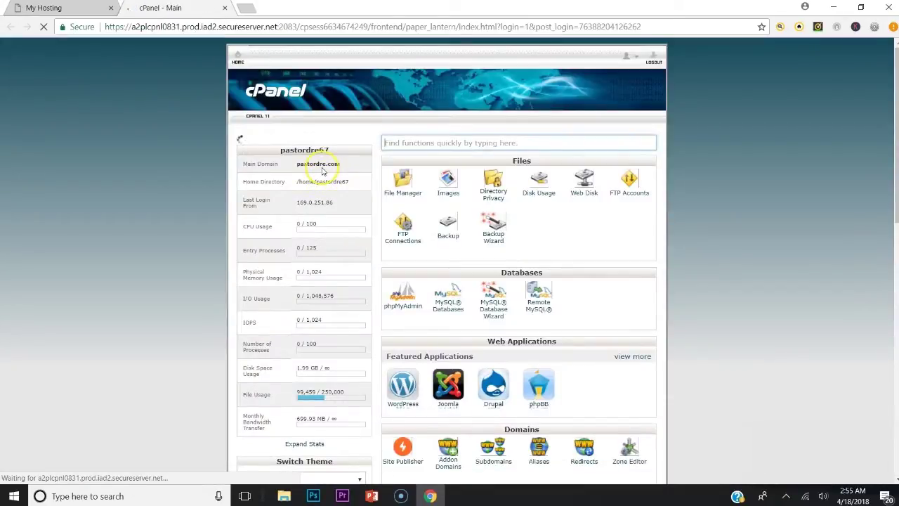
pyautogui.scroll(-3, 377, 164)
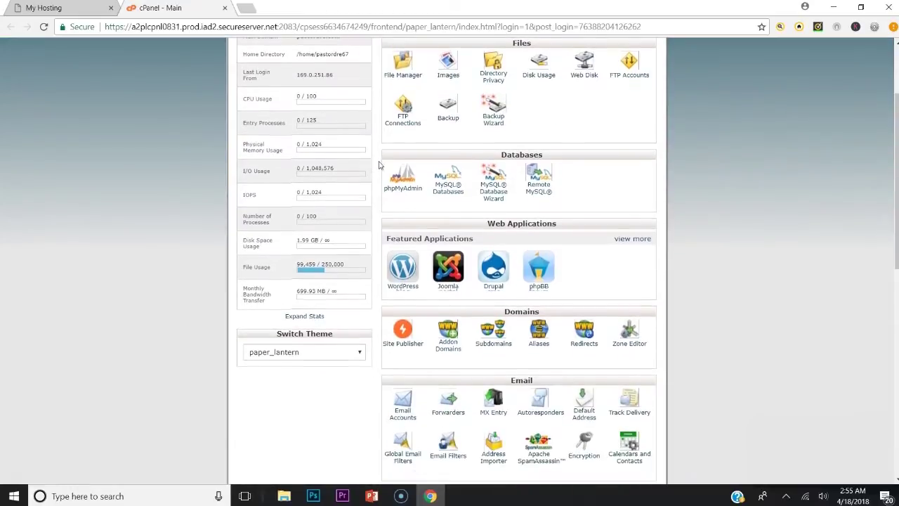
pyautogui.click(406, 269)
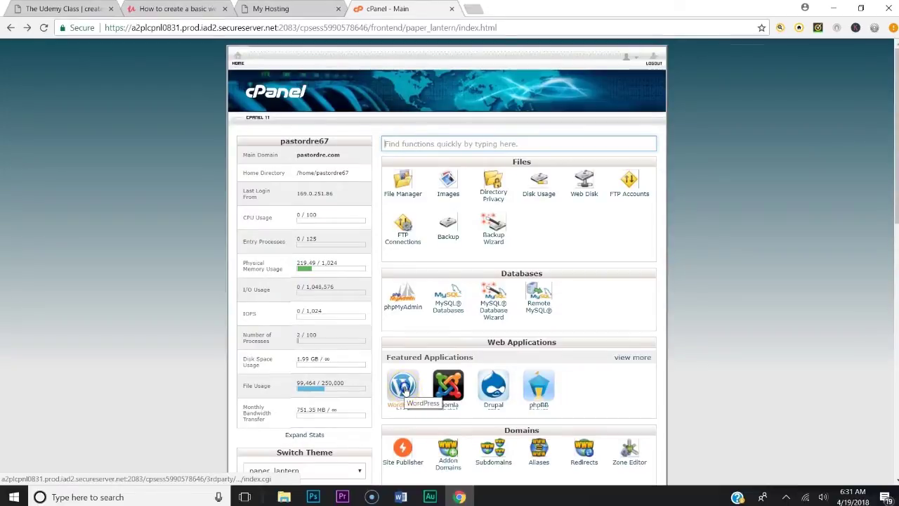
pyautogui.click(405, 387)
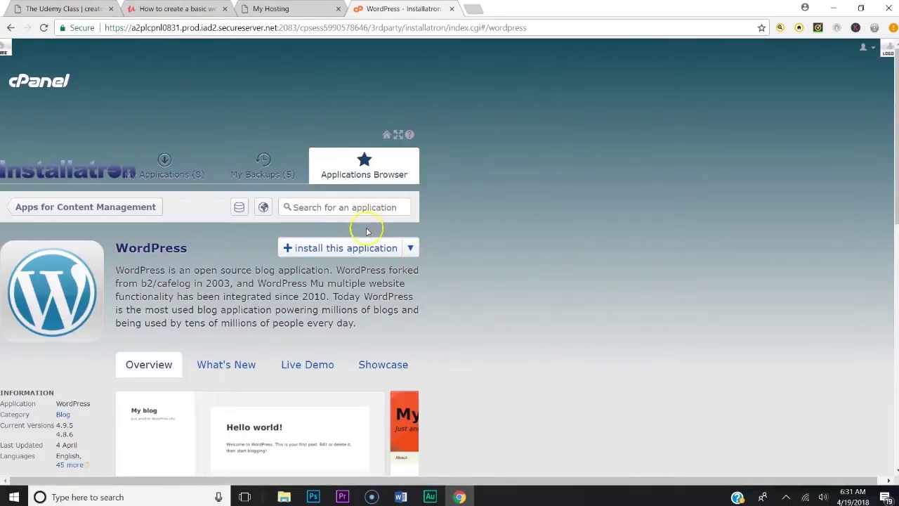
pyautogui.click(318, 247)
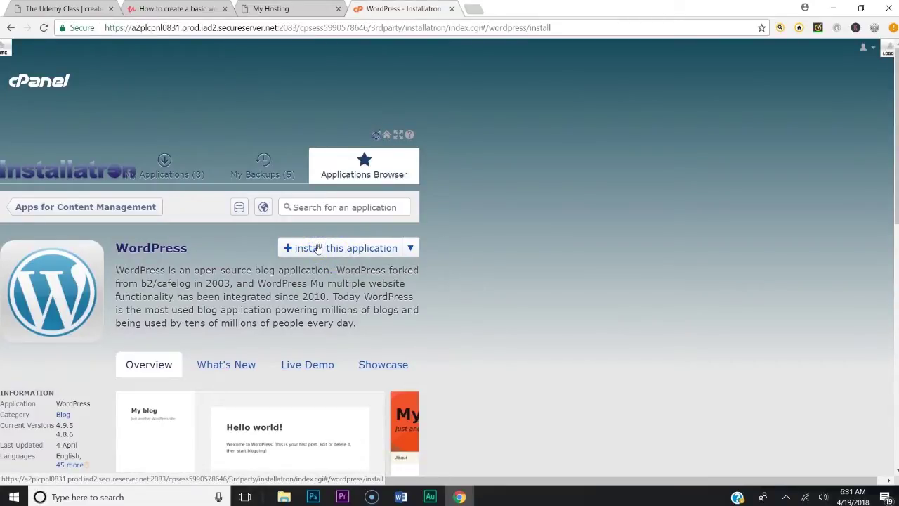
pyautogui.scroll(-2, 308, 296)
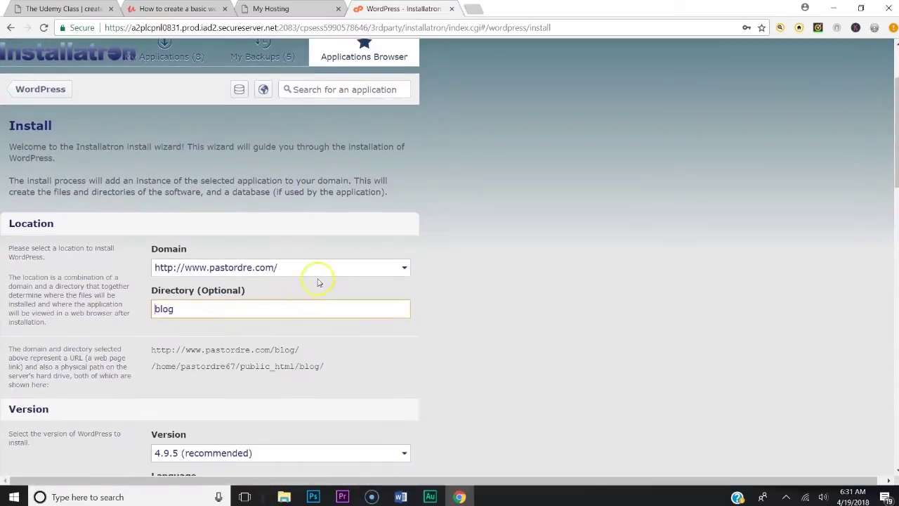
pyautogui.click(304, 274)
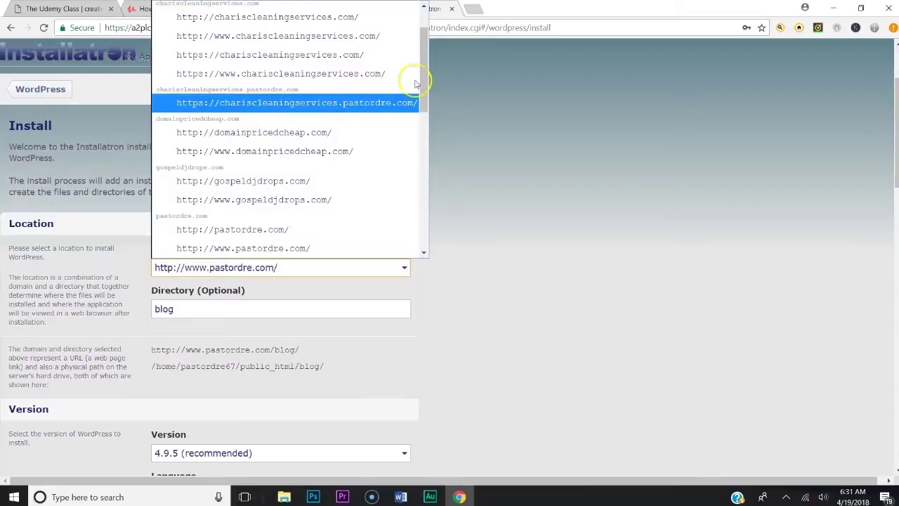
pyautogui.moveTo(428, 61); pyautogui.dragTo(429, 208)
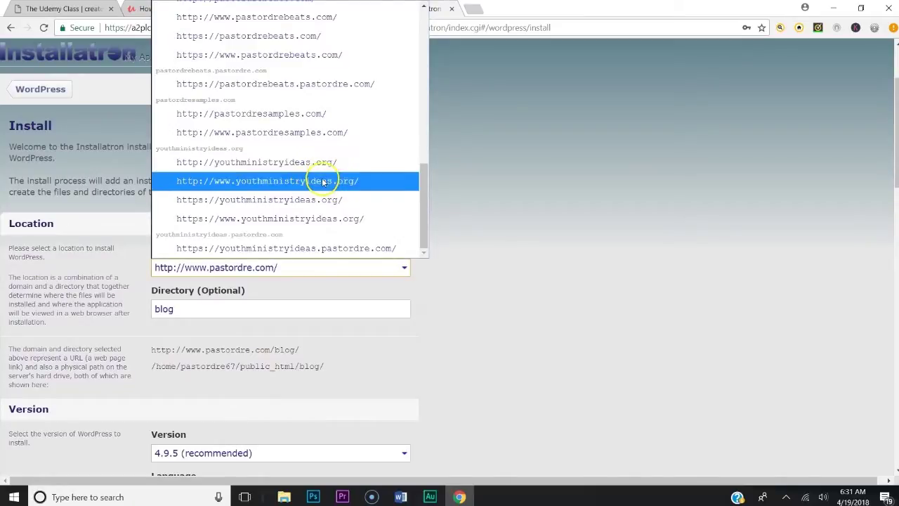
pyautogui.click(324, 180)
# Clear 'blog' from the Directory field so WordPress installs at the domain root
pyautogui.click(191, 307)
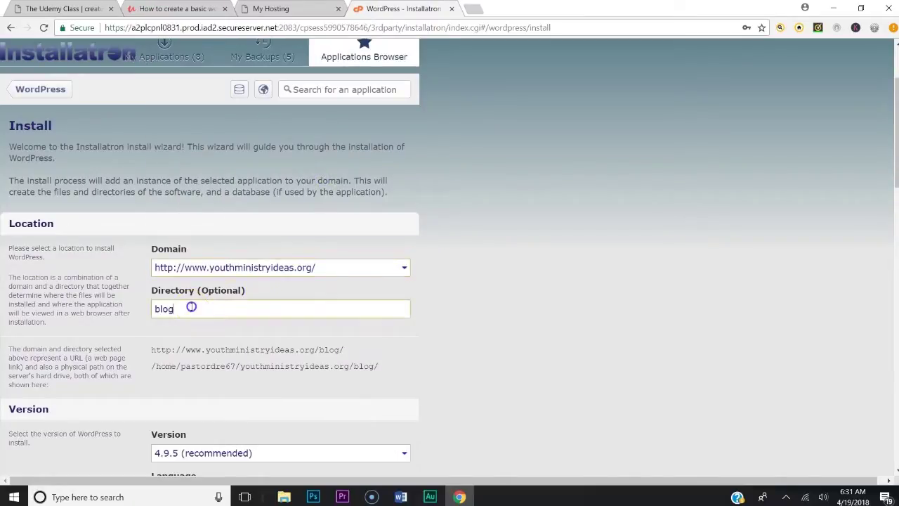
pyautogui.moveTo(191, 307); pyautogui.dragTo(151, 309)
pyautogui.press('BackSpace')
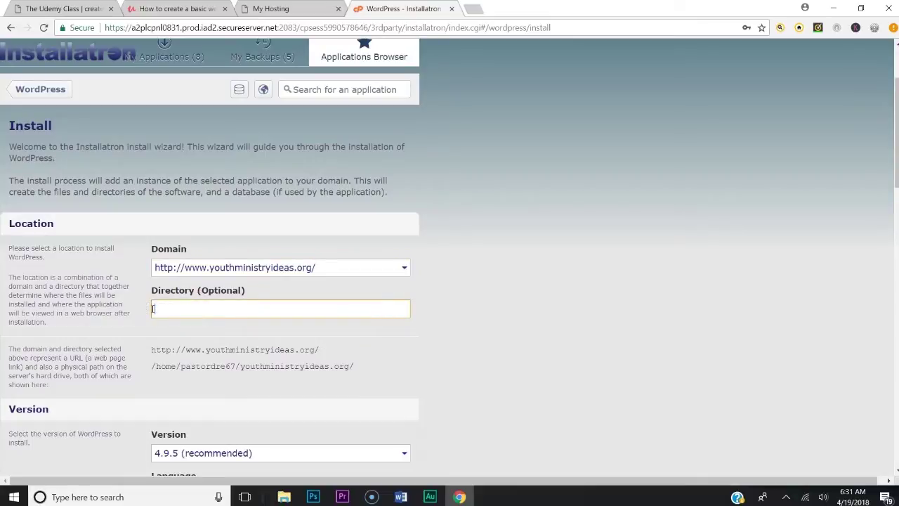
pyautogui.scroll(-2, 312, 290)
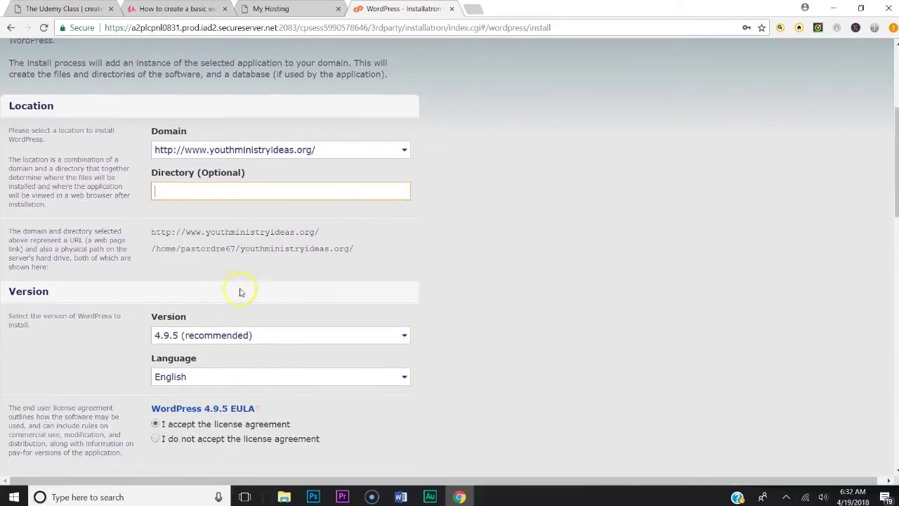
pyautogui.scroll(-3, 297, 325)
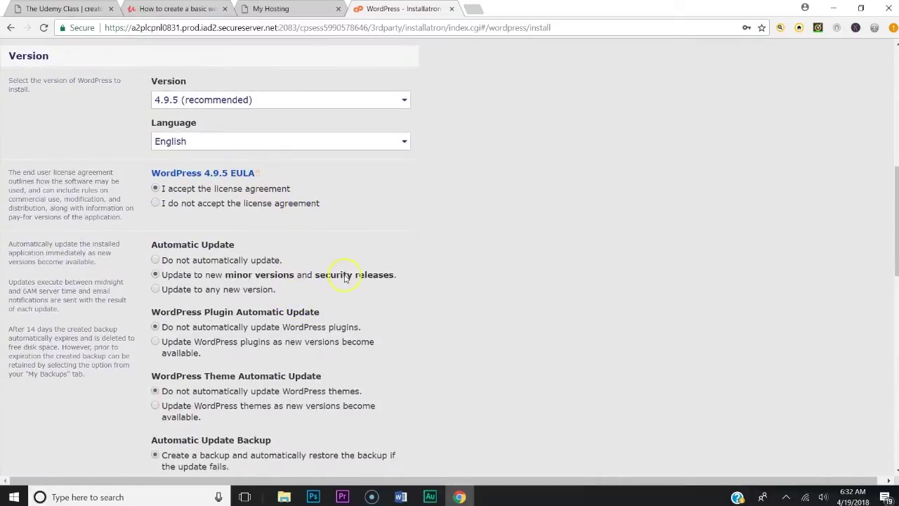
pyautogui.scroll(-4, 321, 341)
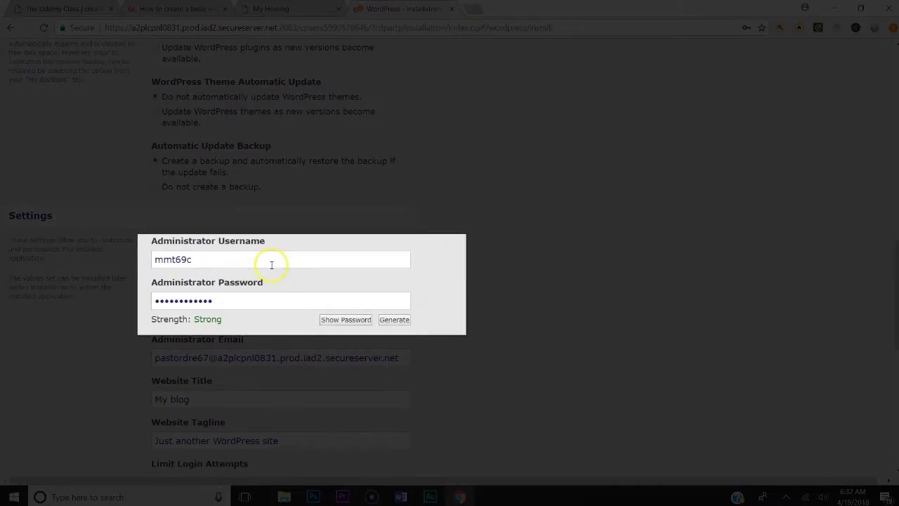
# Replace the Administrator Username with the suggested e-mail address
pyautogui.moveTo(273, 260); pyautogui.dragTo(142, 259)
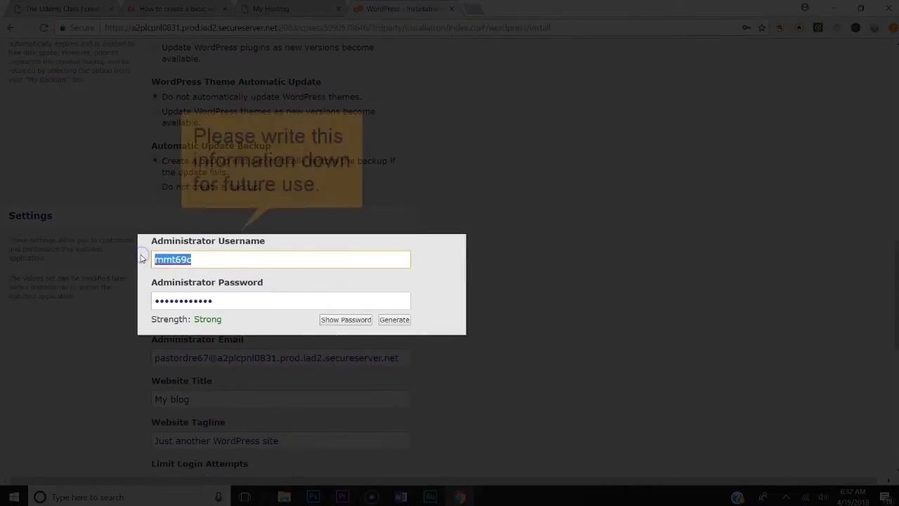
pyautogui.click(217, 274)
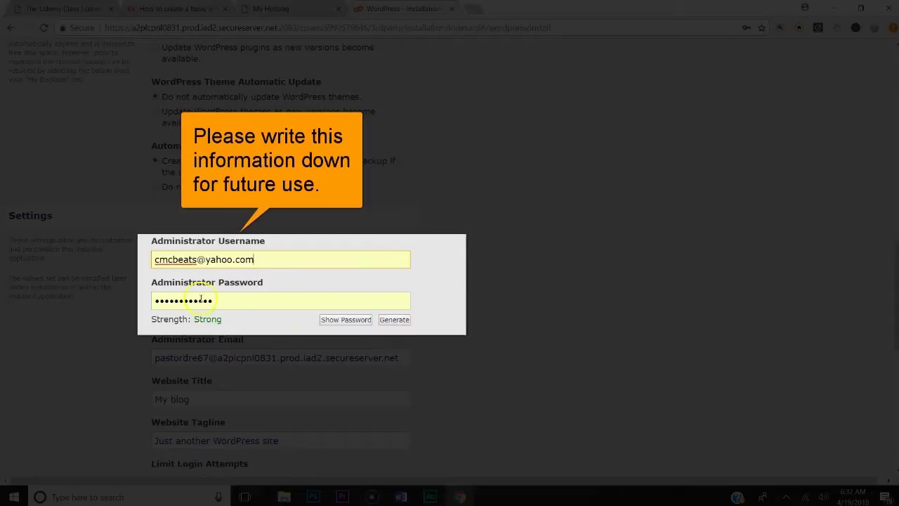
# Generate a strong administrator password, reveal and copy it, then select the Administrator Email field
pyautogui.click(393, 321)
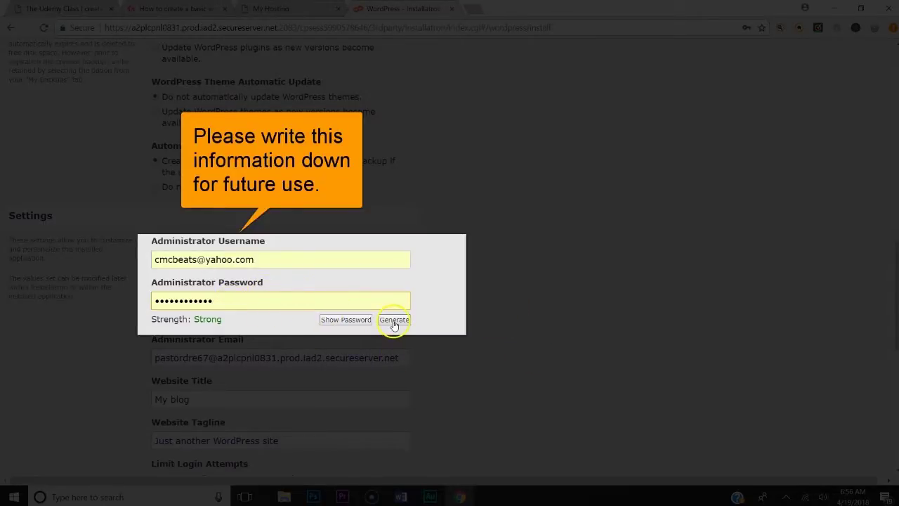
pyautogui.click(344, 319)
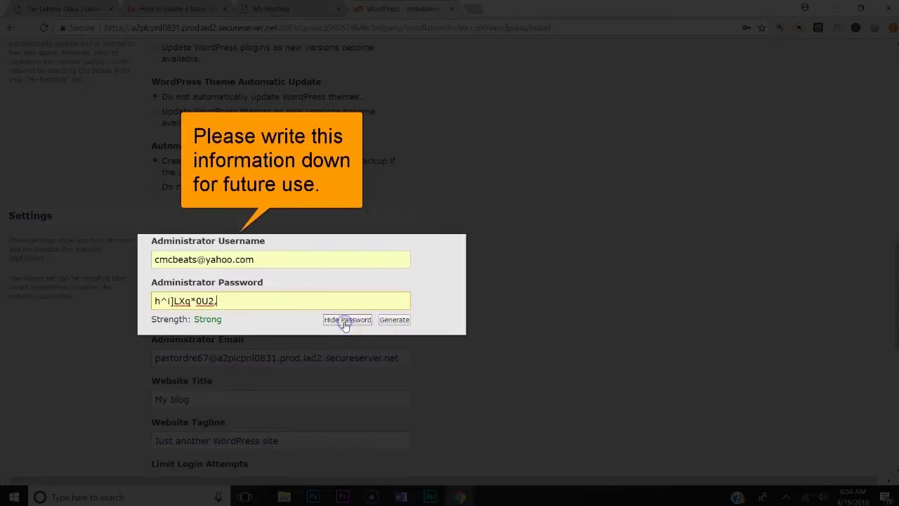
pyautogui.click(179, 299)
pyautogui.moveTo(217, 300); pyautogui.dragTo(139, 301)
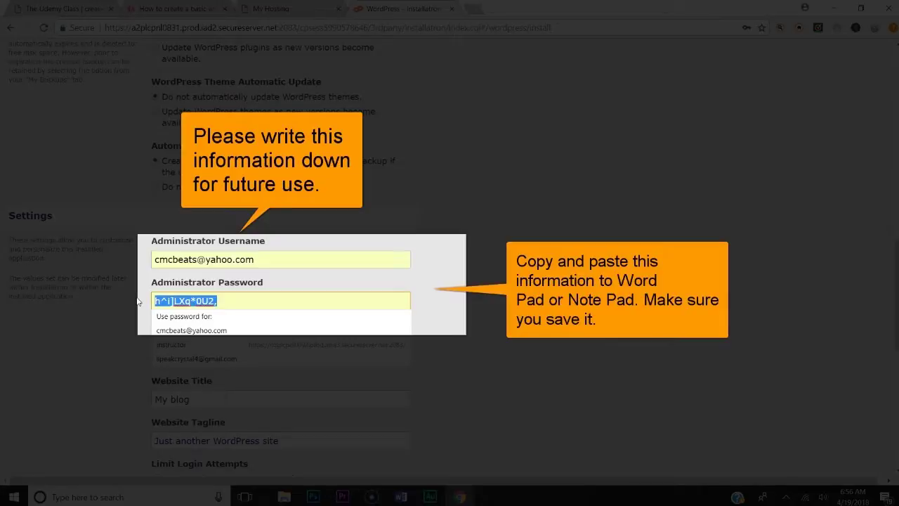
pyautogui.click(242, 301)
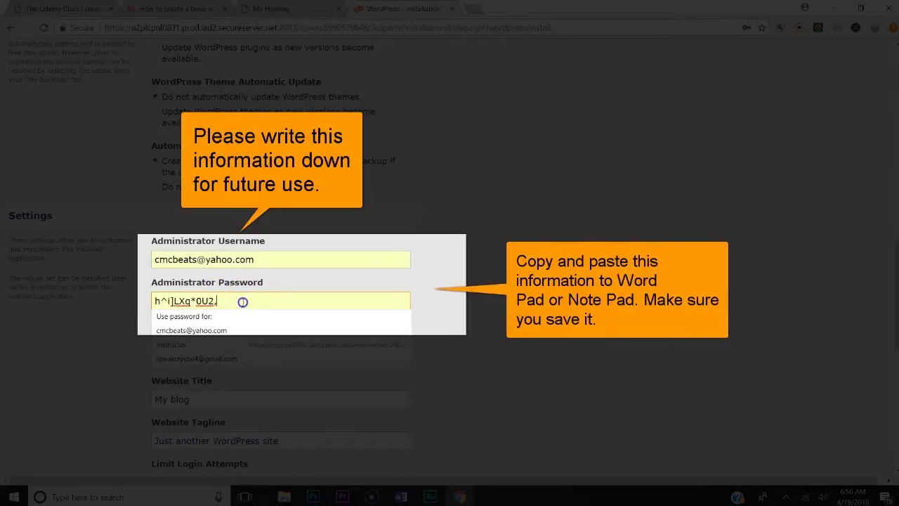
pyautogui.moveTo(242, 301); pyautogui.dragTo(139, 300)
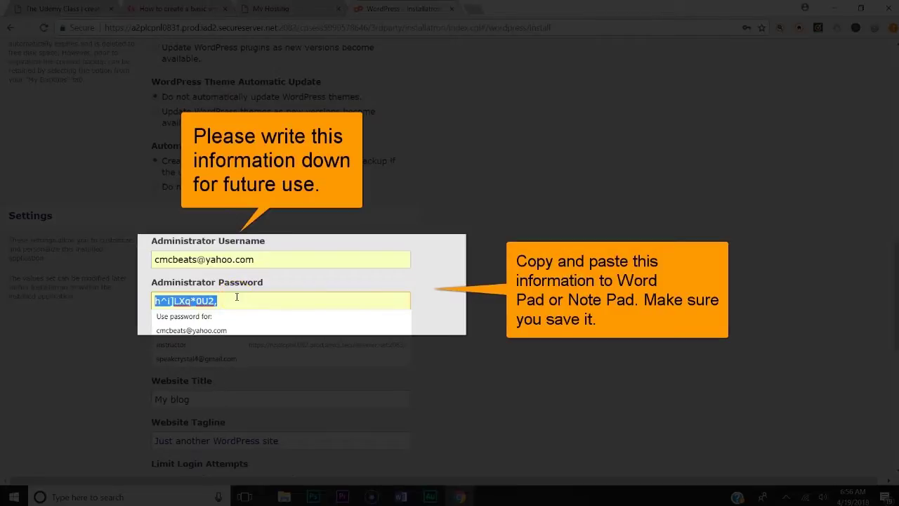
pyautogui.click(444, 295)
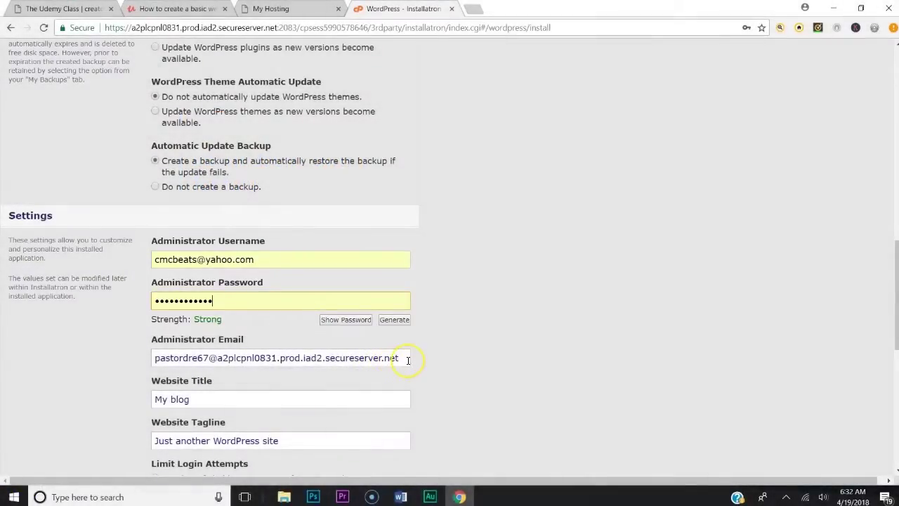
pyautogui.moveTo(408, 357); pyautogui.dragTo(103, 321)
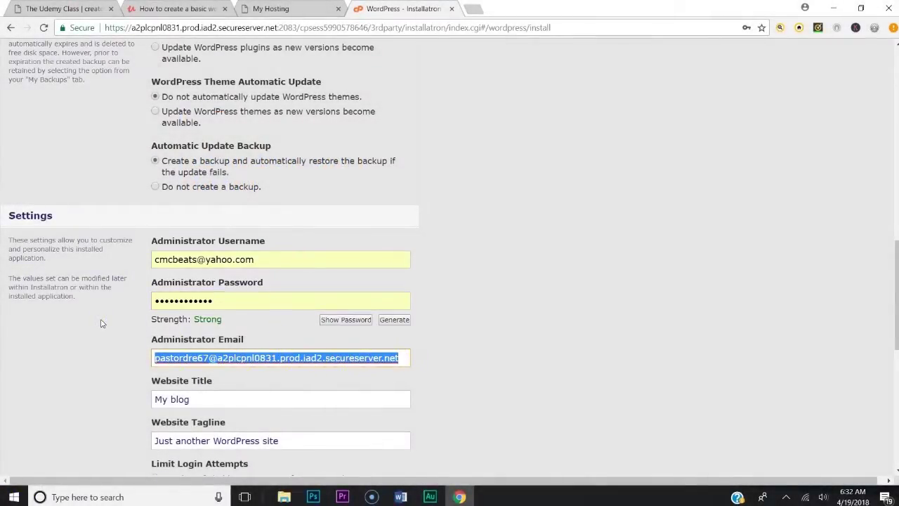
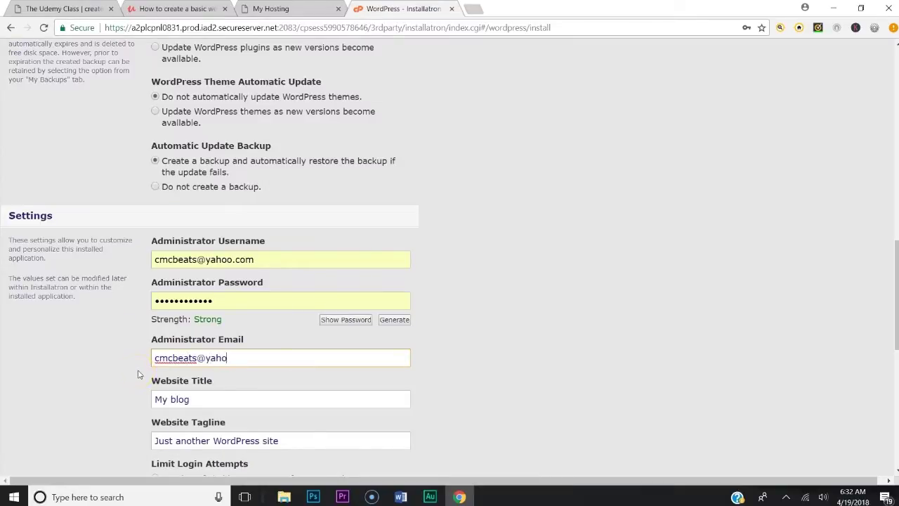
# Enter the administrator's e-mail address and set the Website Title to 'The Best Shoes'
pyautogui.moveTo(190, 399); pyautogui.dragTo(136, 397)
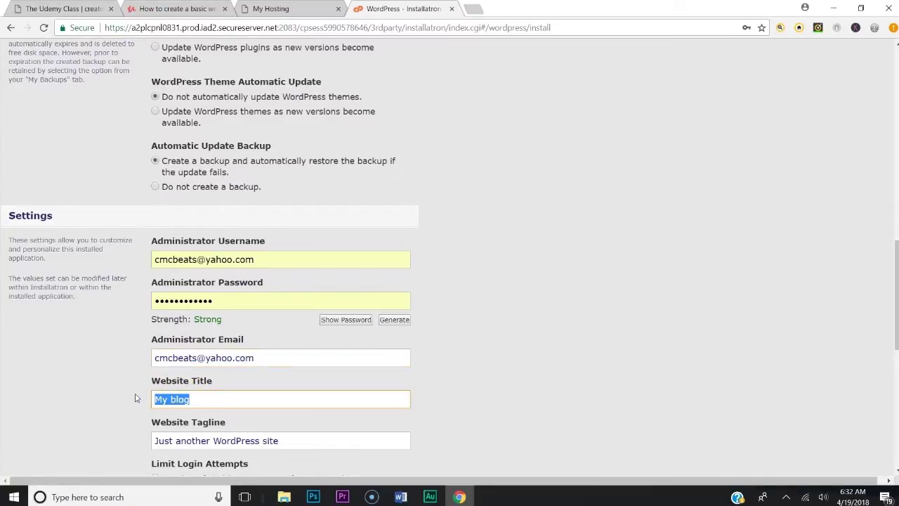
pyautogui.write('The bes')
pyautogui.press('BackSpace')
pyautogui.press('BackSpace')
pyautogui.press('BackSpace')
pyautogui.write('Best Show')
pyautogui.press('BackSpace')
pyautogui.write('es')
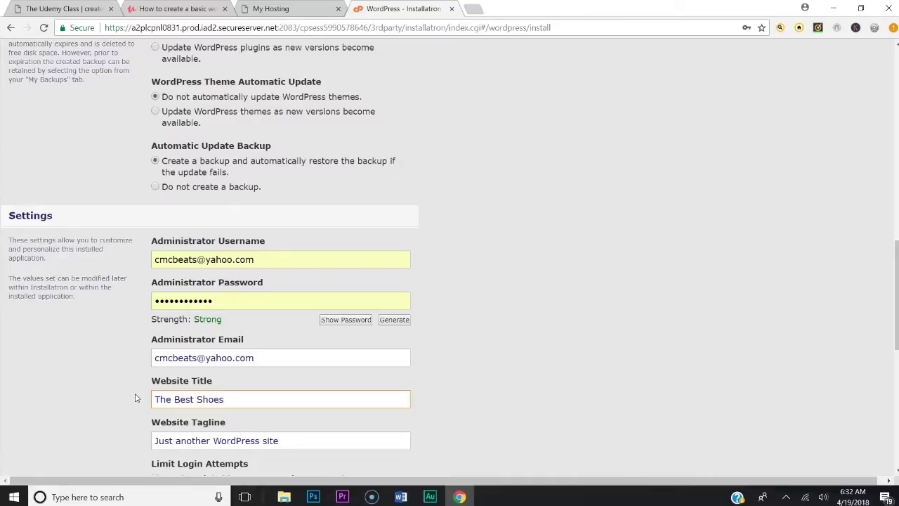
# Replace the Website Tagline with 'Your one stop source for shoes'
pyautogui.moveTo(284, 440); pyautogui.dragTo(148, 423)
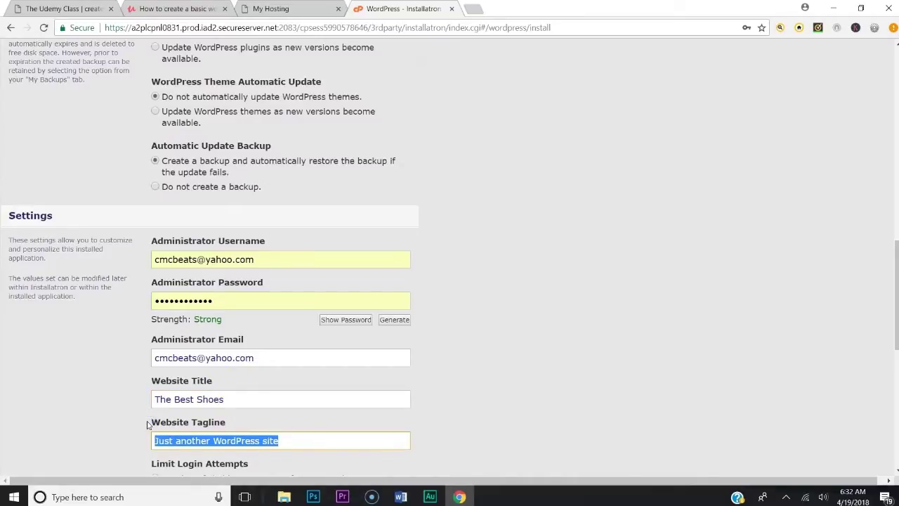
pyautogui.write('Your one s')
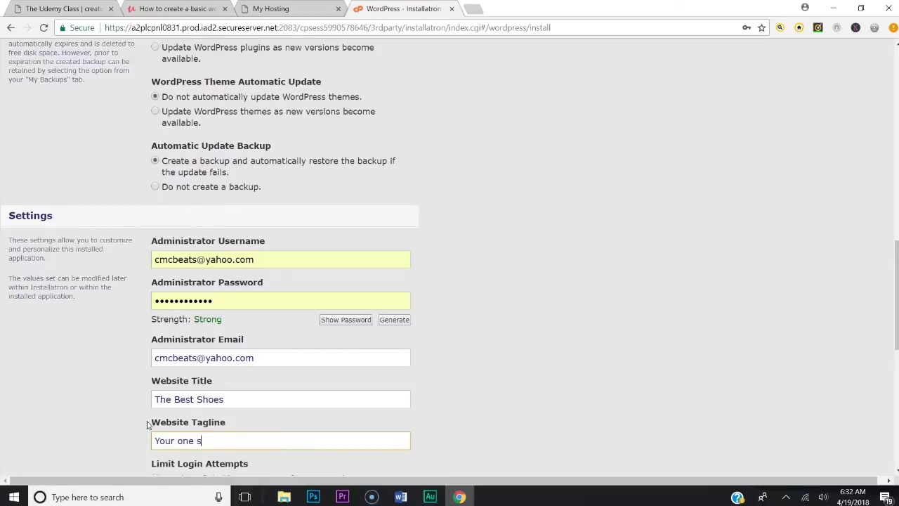
pyautogui.write('top source for shoes')
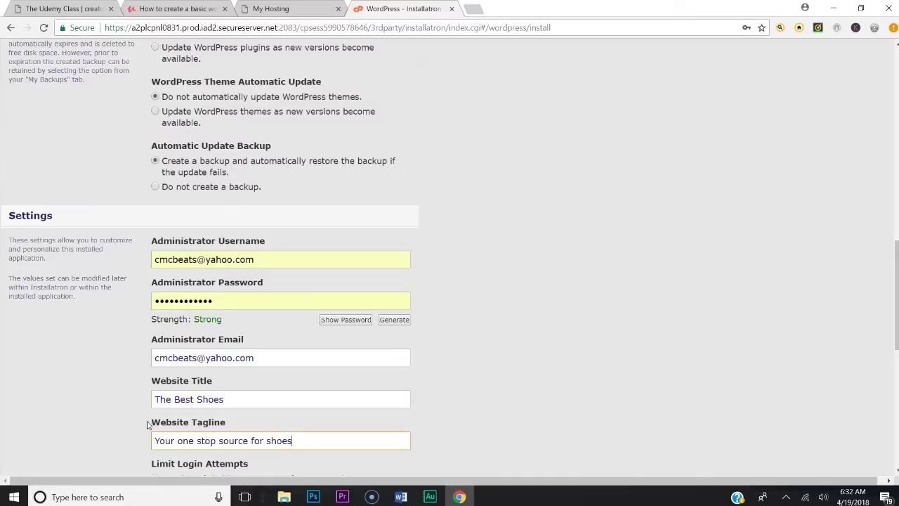
pyautogui.scroll(-2, 304, 377)
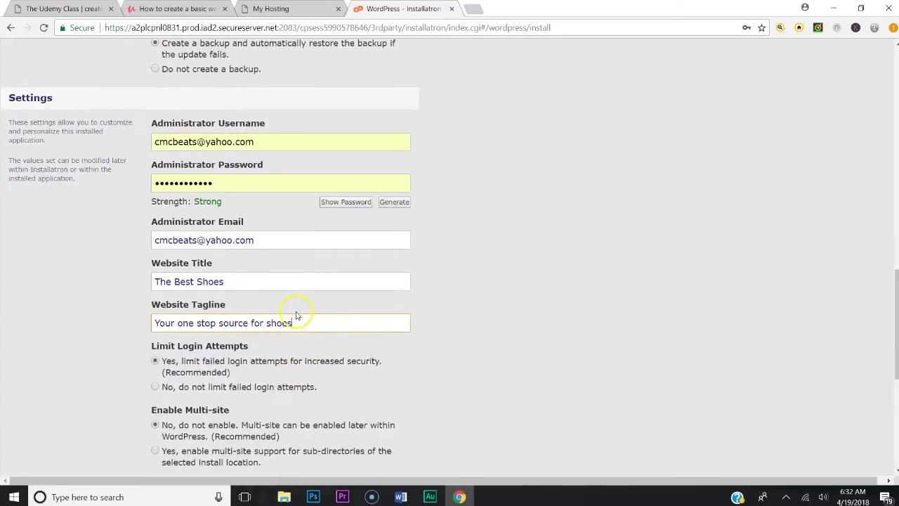
pyautogui.scroll(-1, 225, 333)
pyautogui.scroll(-1, 231, 281)
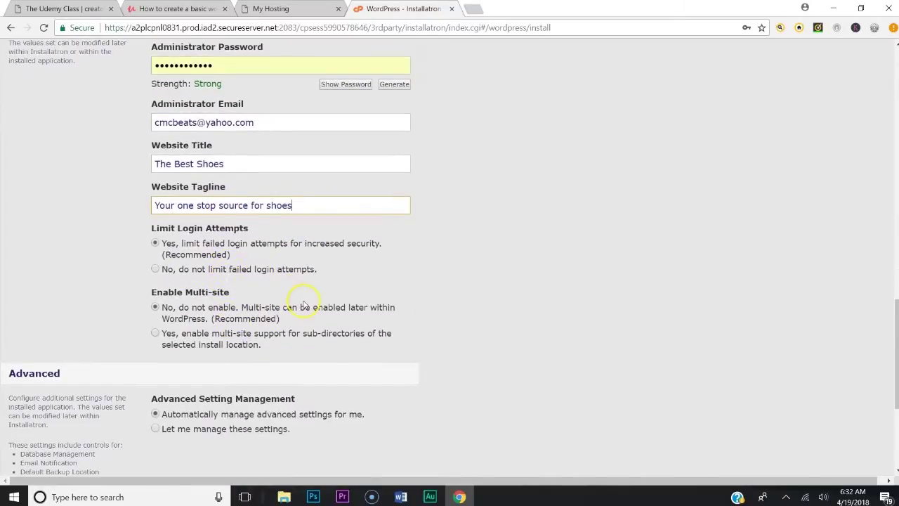
pyautogui.scroll(-3, 300, 302)
# Submit the WordPress installation with the Install button
pyautogui.click(397, 290)
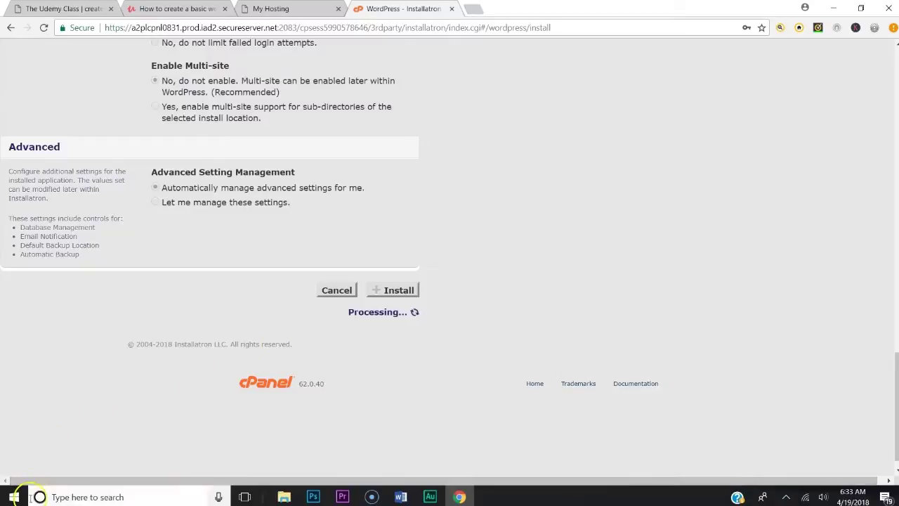
# Scroll My Applications to The Best Shoes on youthministryideas.org and open its wp-admin link
pyautogui.scroll(-4, 481, 353)
pyautogui.scroll(-5, 484, 351)
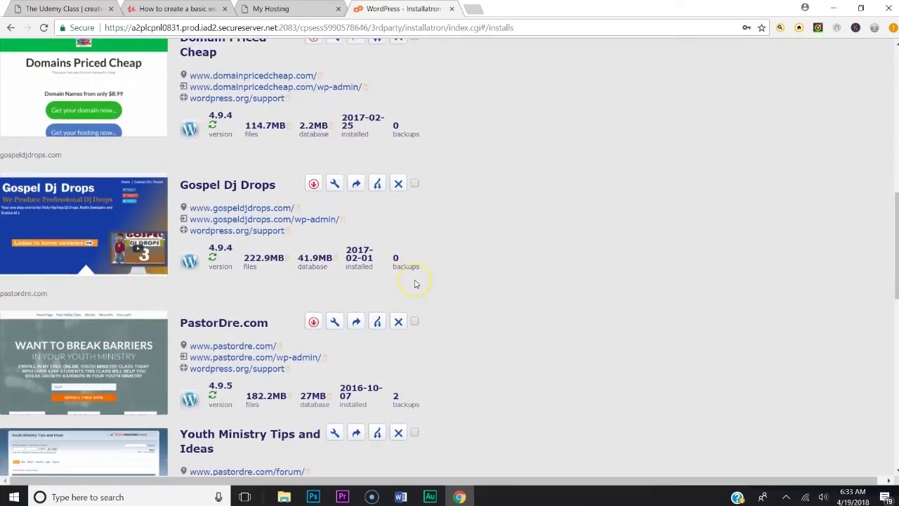
pyautogui.scroll(-3, 414, 284)
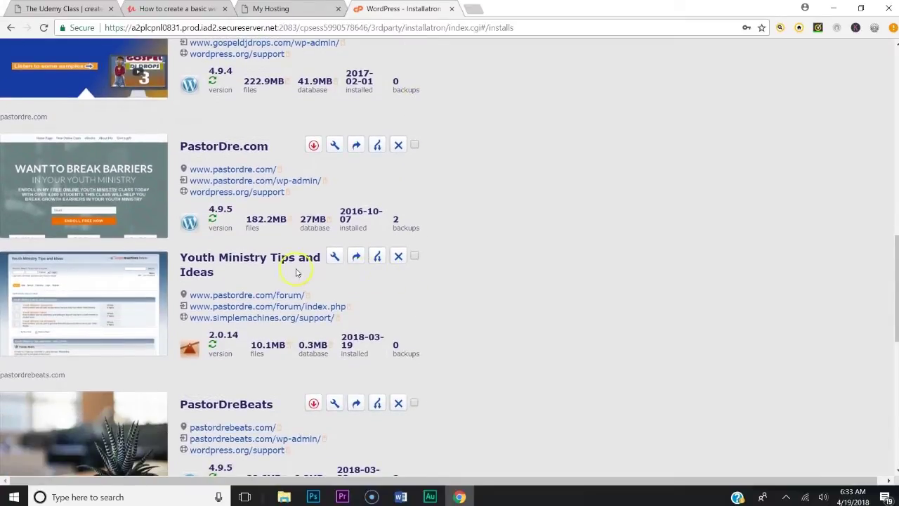
pyautogui.scroll(-6, 256, 274)
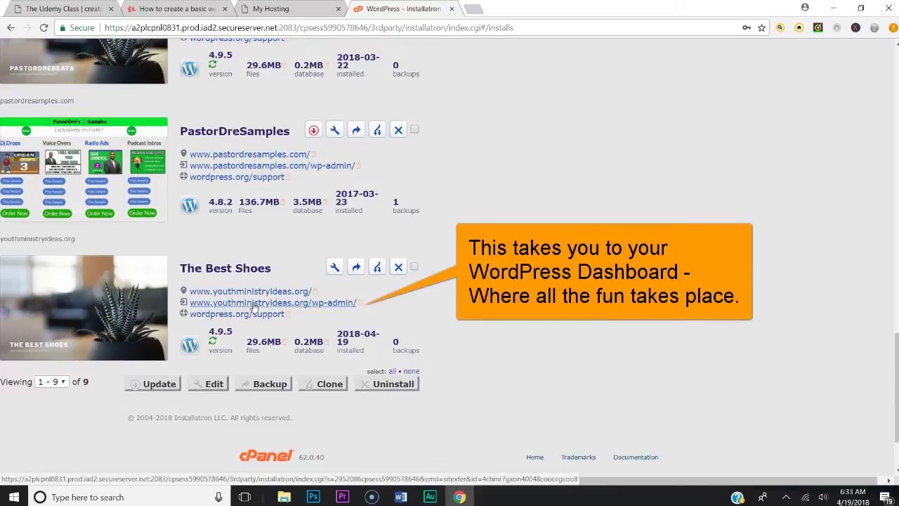
pyautogui.click(253, 307)
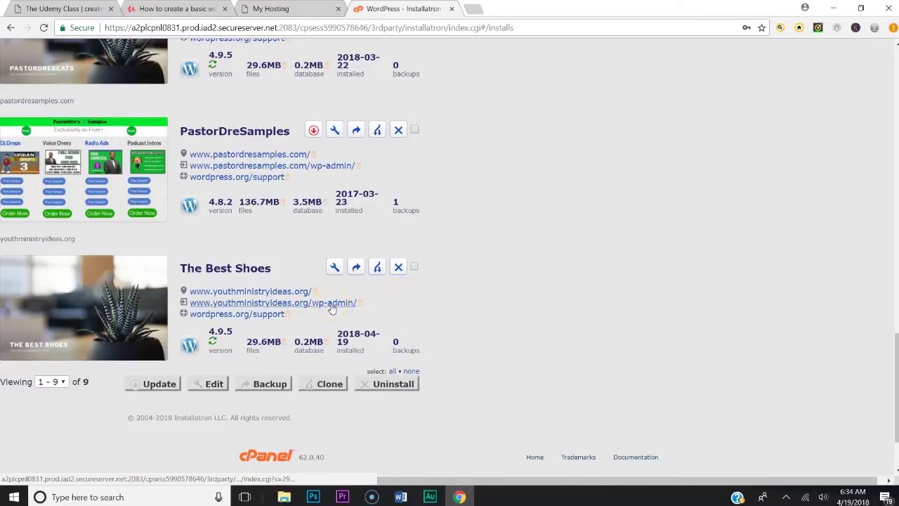
pyautogui.click(332, 307)
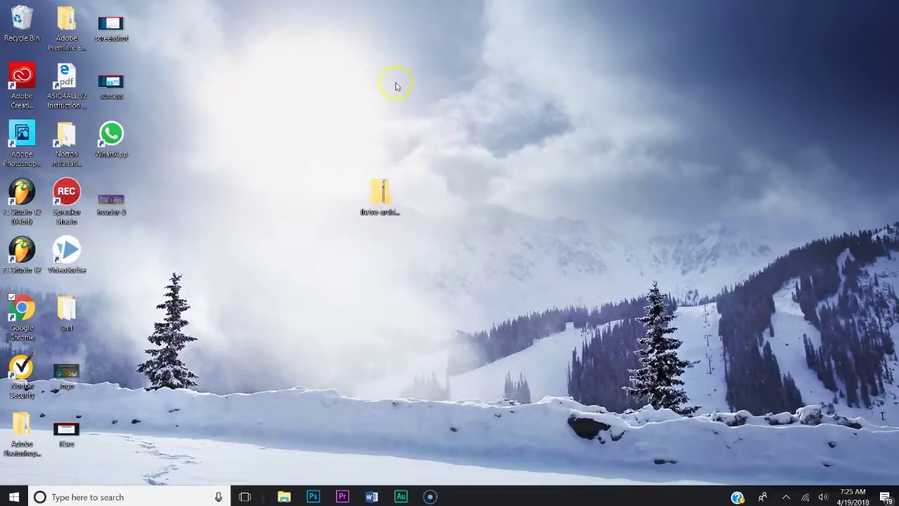
# Start a new Google Chrome window from the desktop shortcut
pyautogui.doubleClick(22, 309)
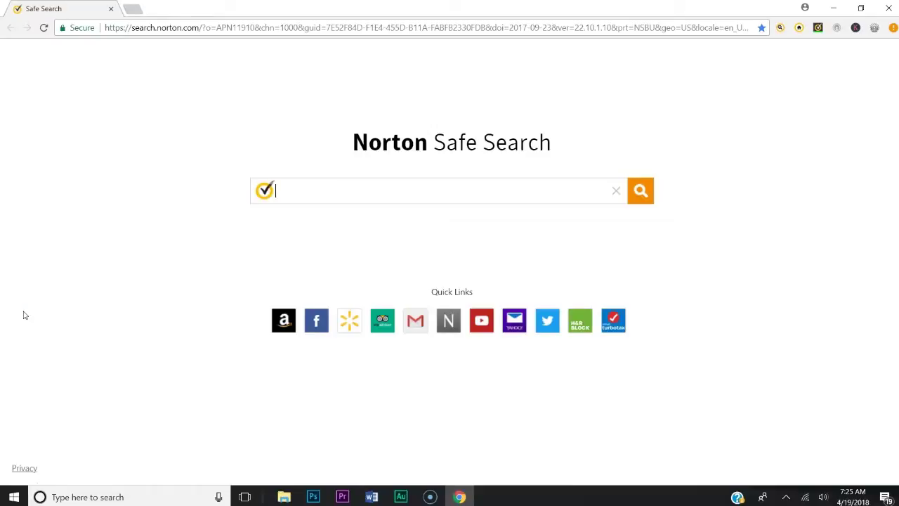
# Enter youthministryideas.org/wp-admin/ in the address bar to load The Best Shoes login page
pyautogui.click(291, 30)
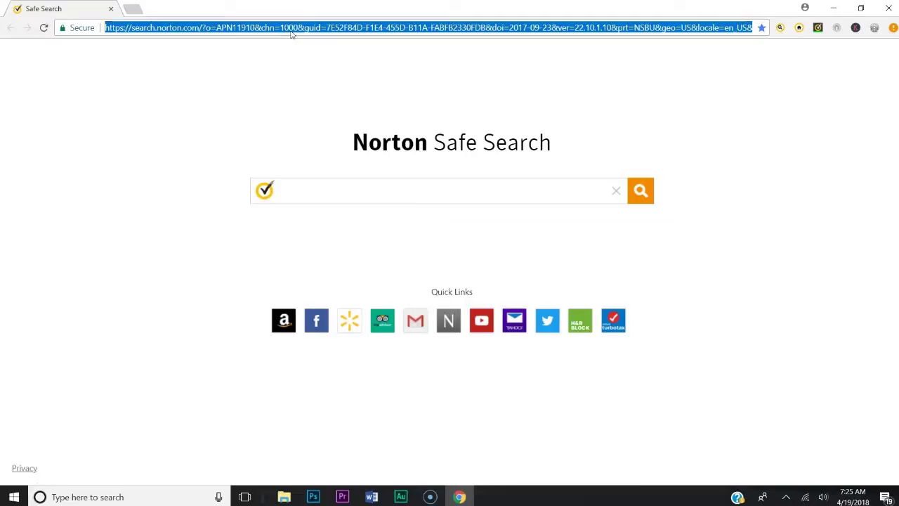
pyautogui.click(292, 30)
pyautogui.write('you')
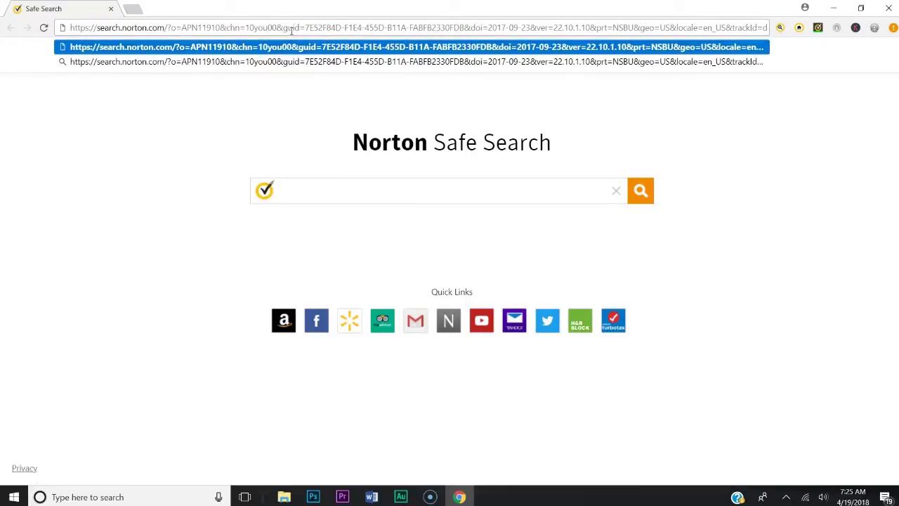
pyautogui.moveTo(71, 28); pyautogui.dragTo(769, 62)
pyautogui.write('irect')
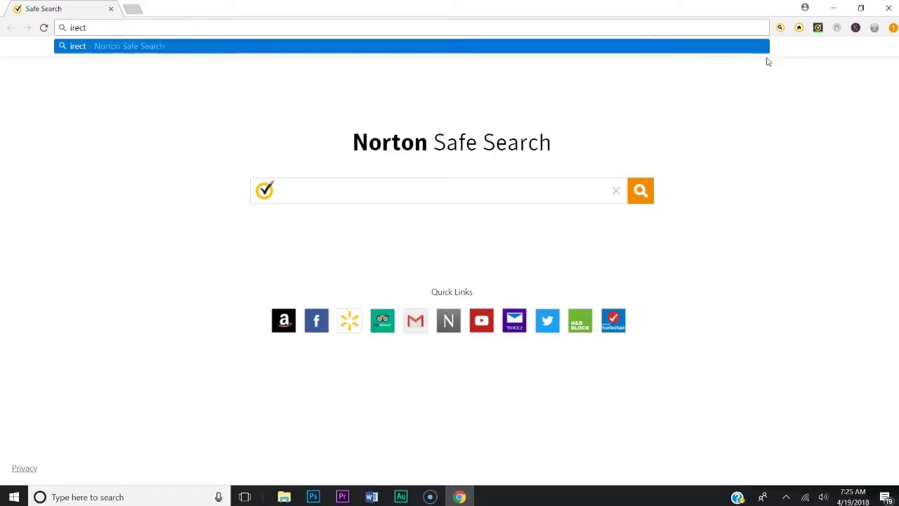
pyautogui.press('BackSpace')
pyautogui.press('BackSpace')
pyautogui.press('BackSpace')
pyautogui.press('BackSpace')
pyautogui.press('BackSpace')
pyautogui.write('youthmini')
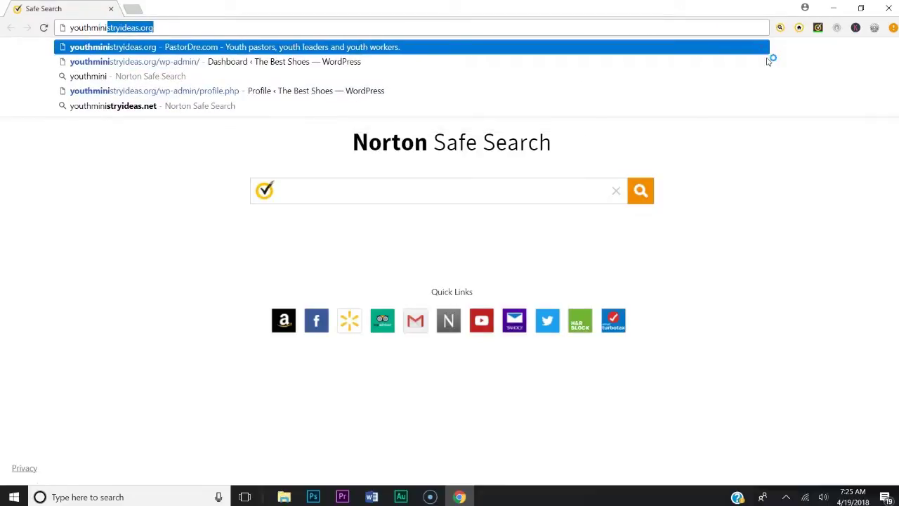
pyautogui.press('End')
pyautogui.write('/a')
pyautogui.write('d')
pyautogui.press('BackSpace')
pyautogui.press('BackSpace')
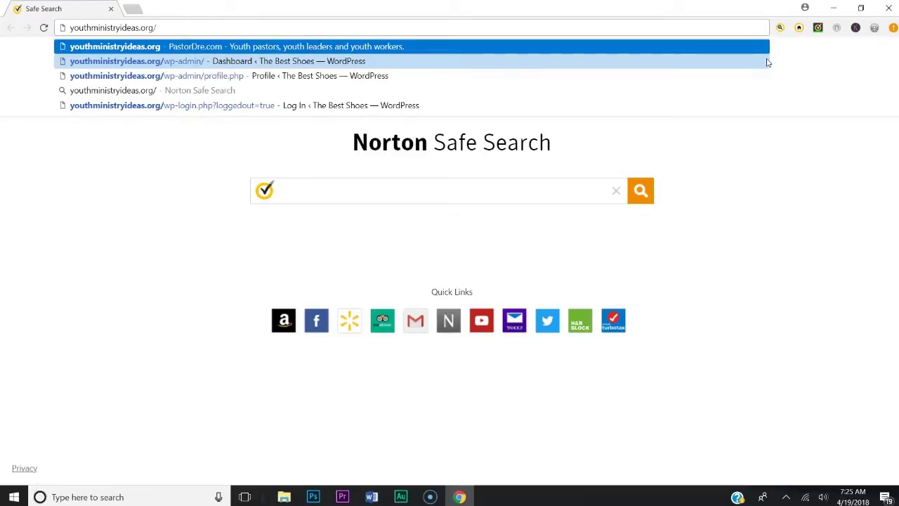
pyautogui.write('wp-admin')
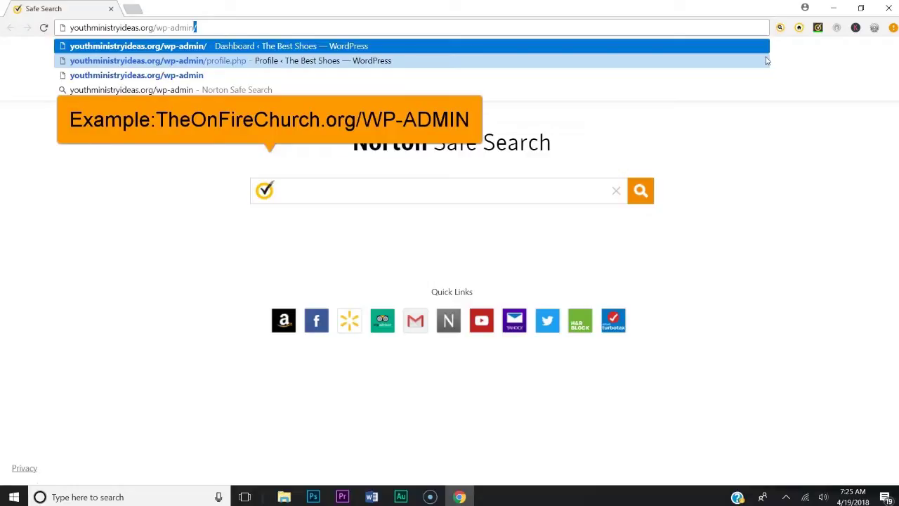
pyautogui.write('/')
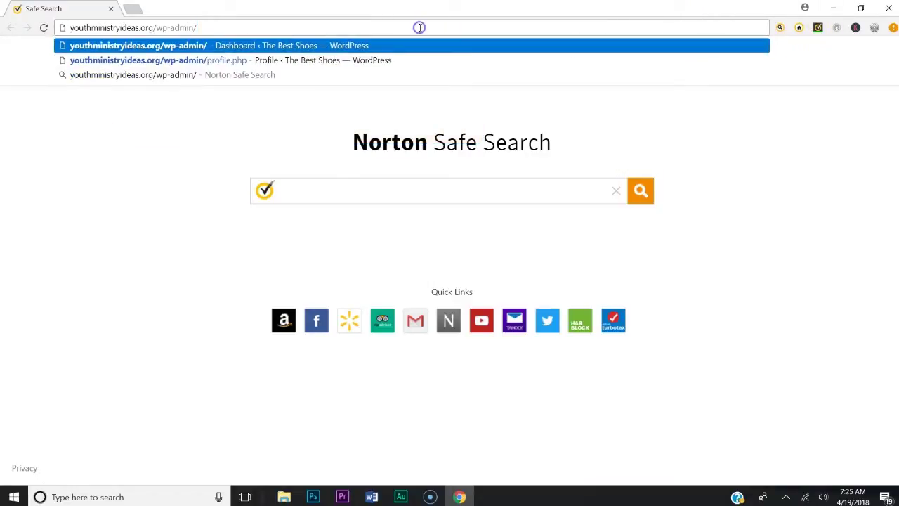
pyautogui.press('Return')
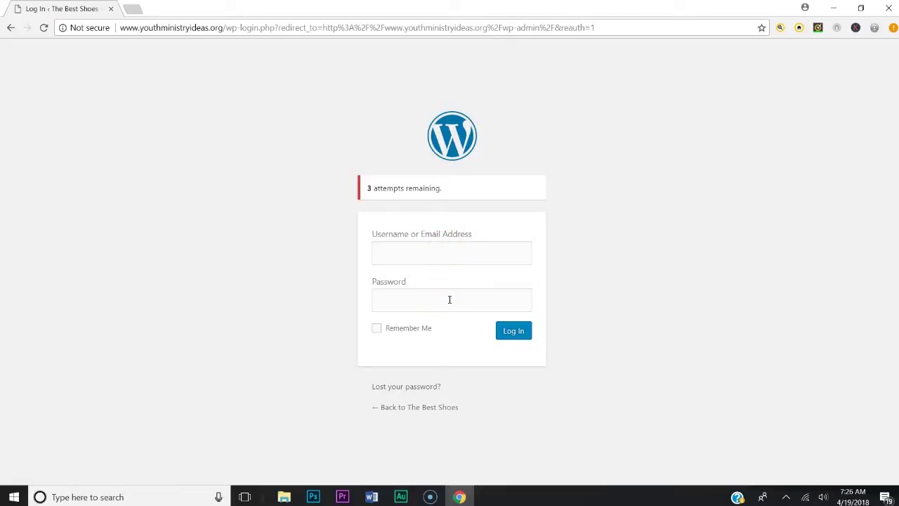
# Log in to The Best Shoes admin using the autofilled administrator e-mail and the account password
pyautogui.click(452, 258)
pyautogui.write('cmc')
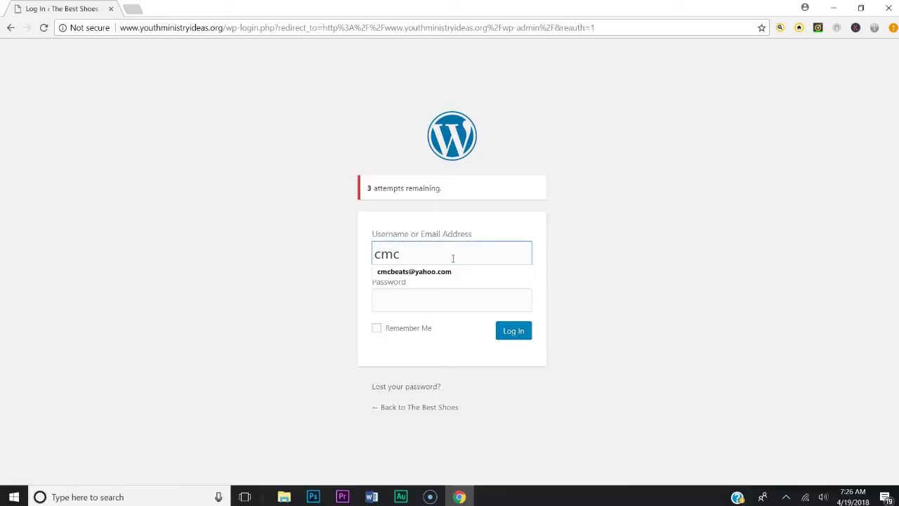
pyautogui.click(453, 274)
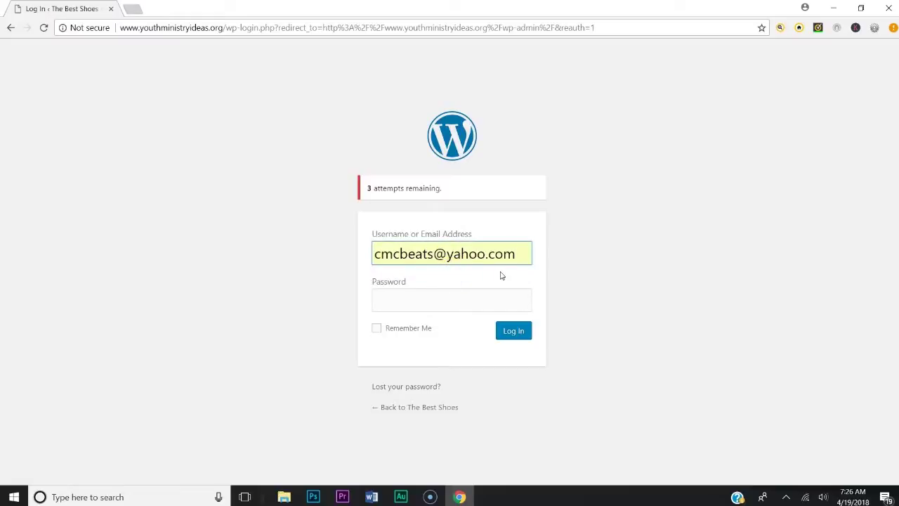
pyautogui.click(469, 305)
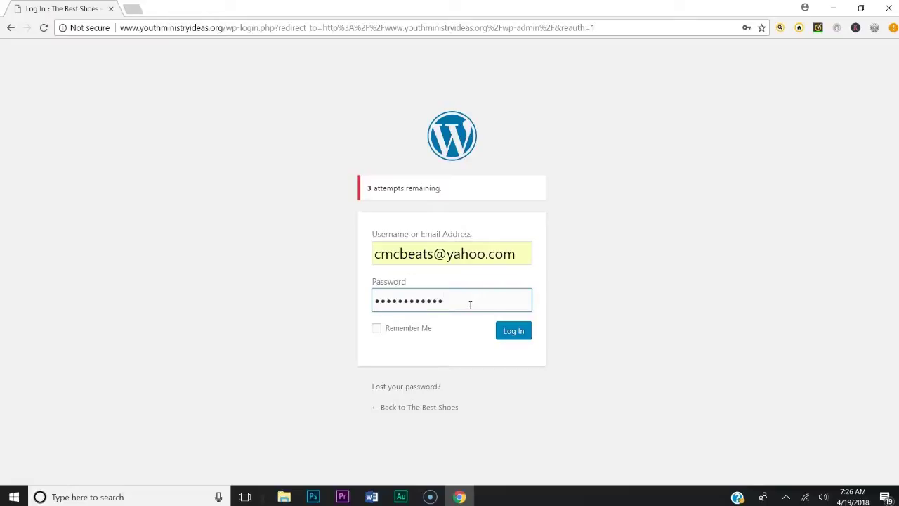
pyautogui.click(520, 332)
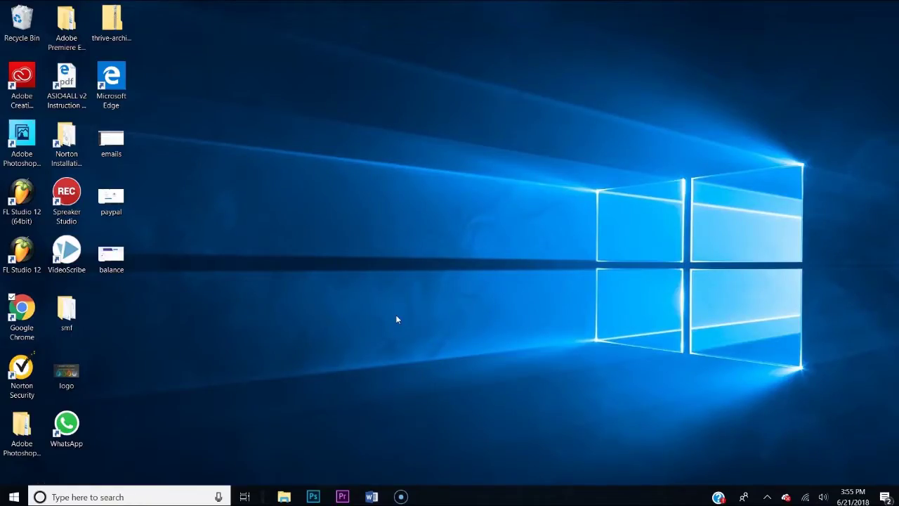
# Relaunch Chrome, visit creatingwebsite.org and follow Get Thrive Architect Plugin to the pricing page
pyautogui.doubleClick(20, 312)
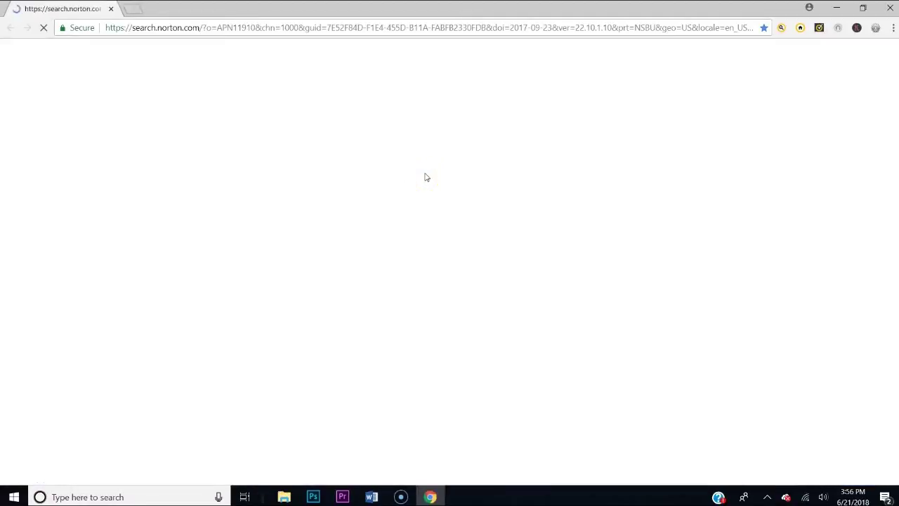
pyautogui.click(424, 32)
pyautogui.write('creatingwebsite.org')
pyautogui.press('Return')
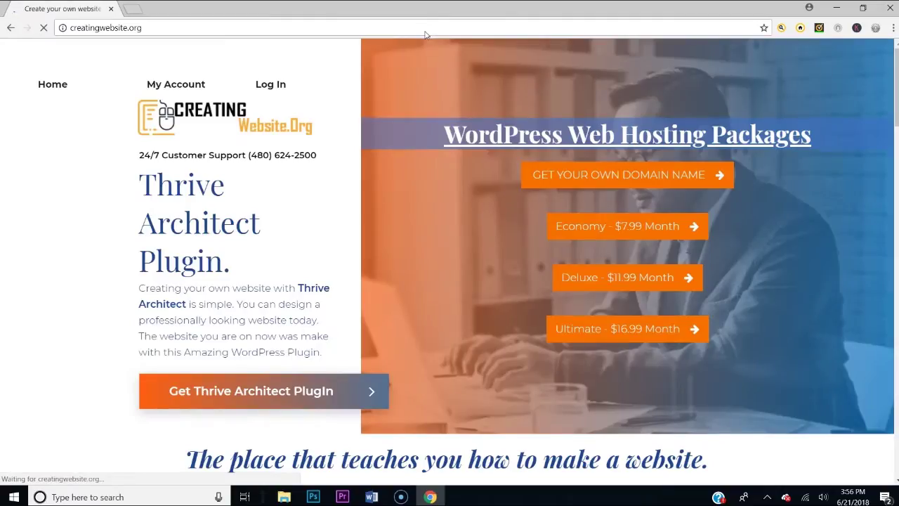
pyautogui.click(236, 399)
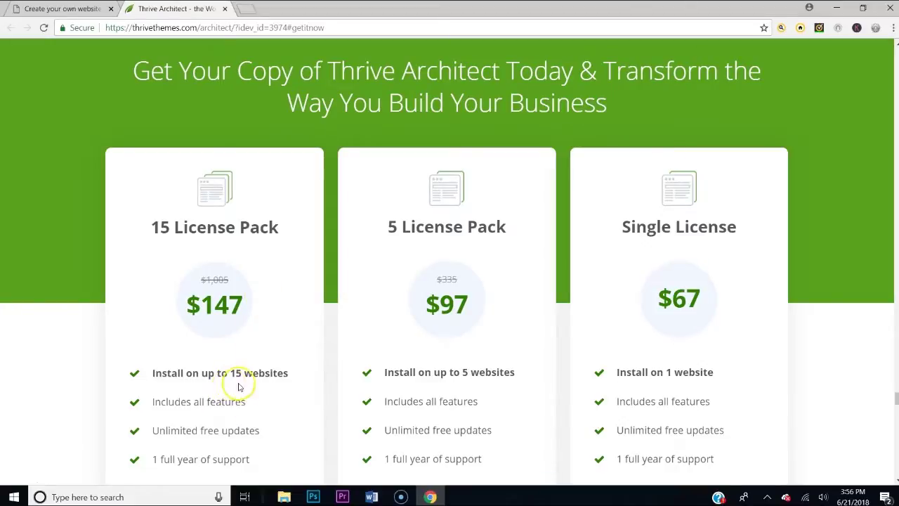
# Add the Thrive Architect Single License plan to the cart, then leave that page
pyautogui.scroll(-3, 508, 277)
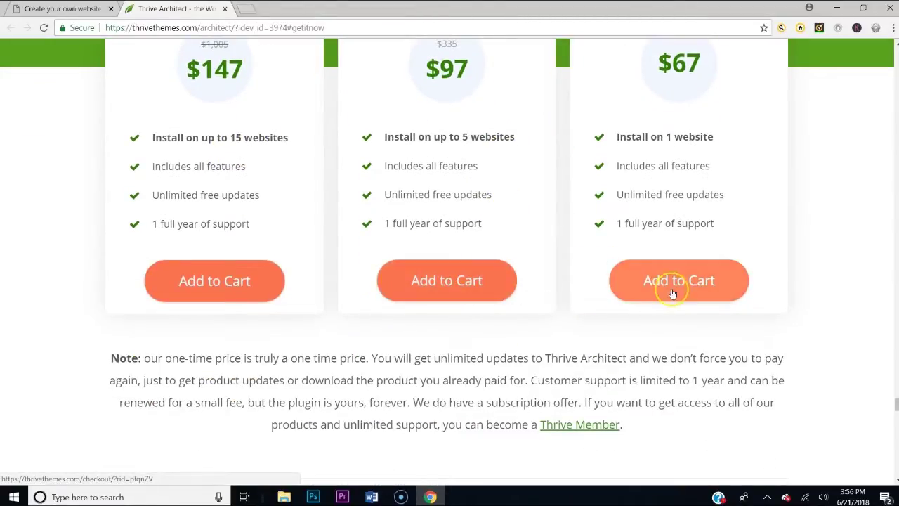
pyautogui.click(680, 287)
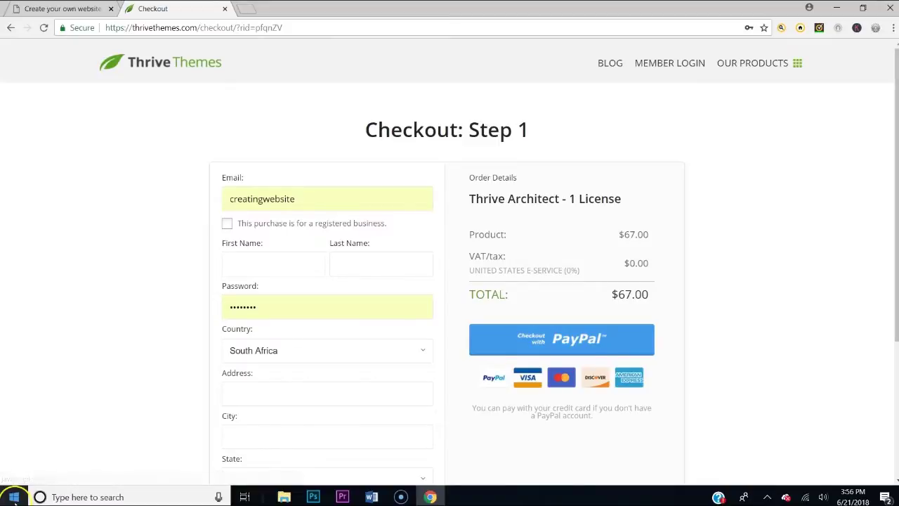
pyautogui.click(284, 365)
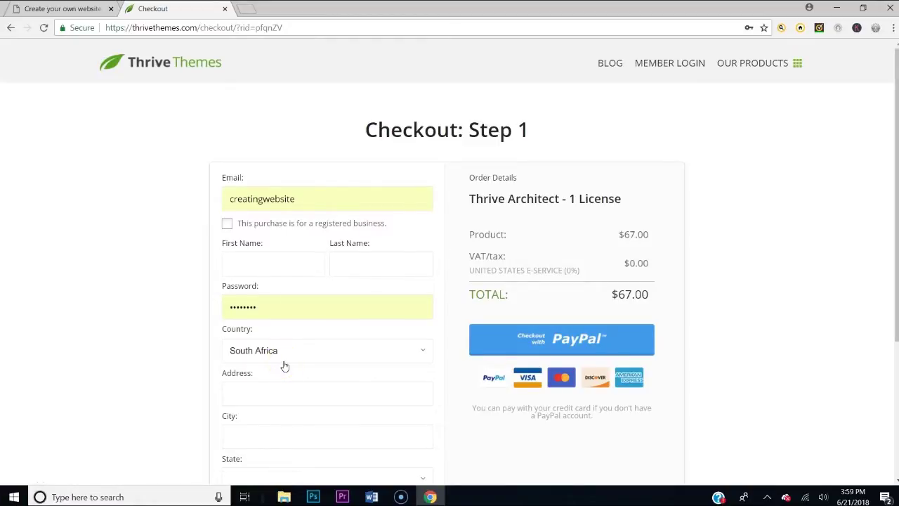
pyautogui.click(274, 307)
pyautogui.click(8, 161)
pyautogui.click(98, 50)
# Reopen the Thrive Architect page from creatingwebsite.org and scroll to the Thrive Member note
pyautogui.hotkey('ctrl', 'Tab')
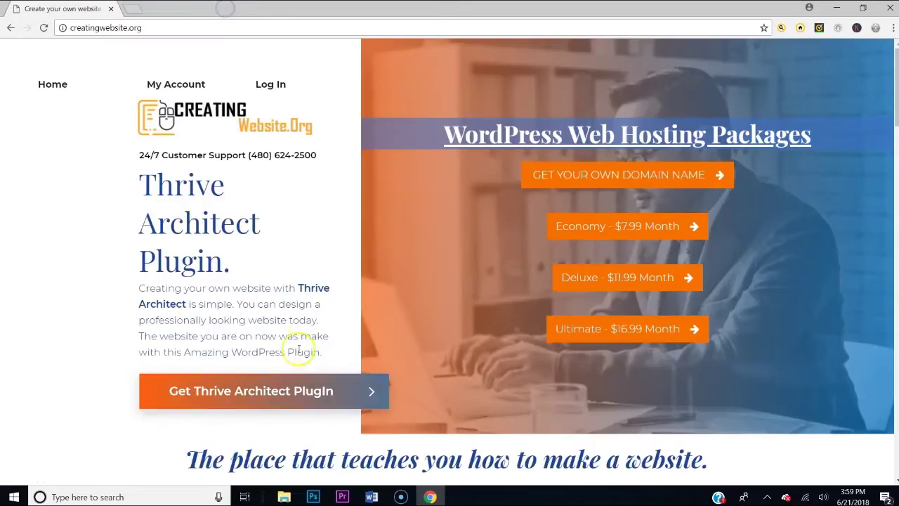
pyautogui.click(241, 395)
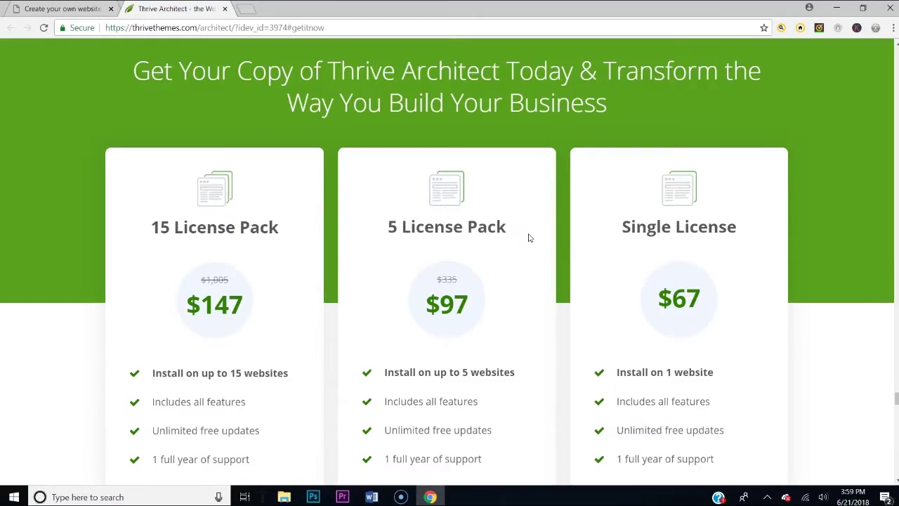
pyautogui.scroll(-2, 556, 226)
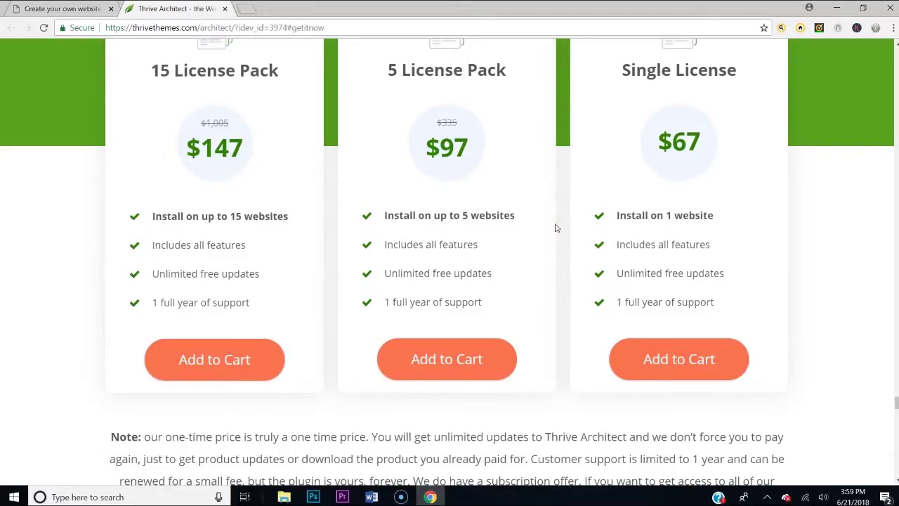
pyautogui.scroll(-2, 556, 228)
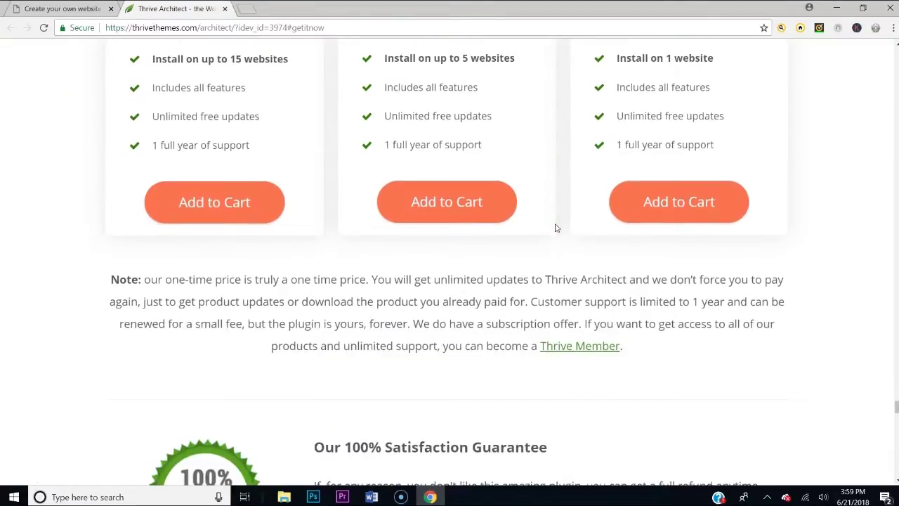
# Follow the Thrive Member link and browse the Thrive Membership page
pyautogui.click(582, 346)
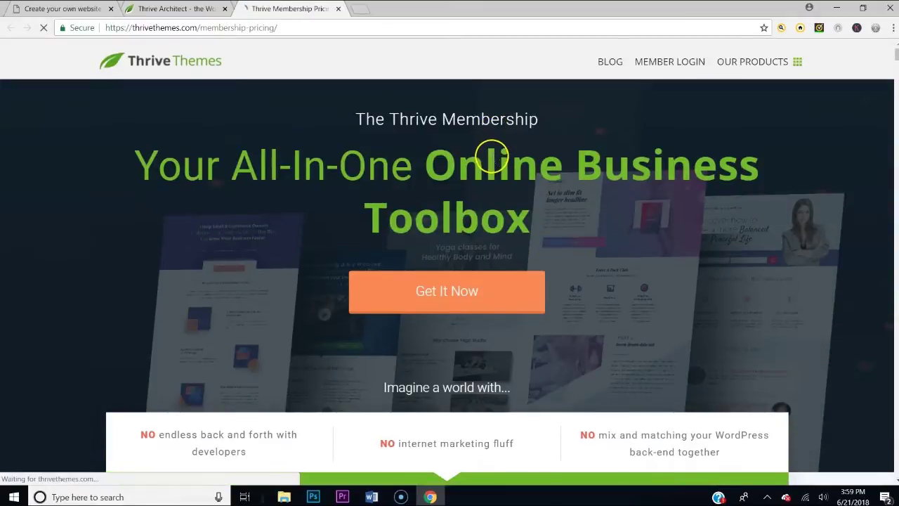
pyautogui.scroll(-9, 492, 160)
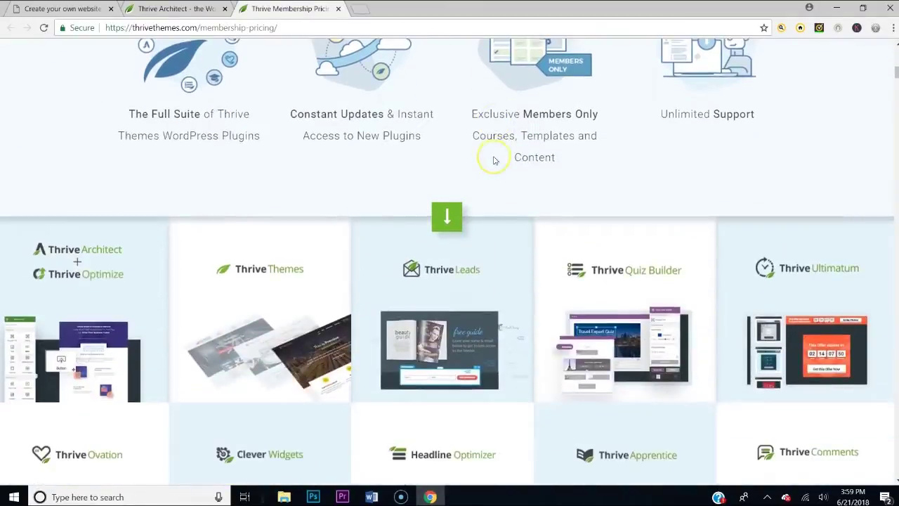
pyautogui.scroll(-10, 494, 160)
pyautogui.scroll(-9, 494, 160)
pyautogui.scroll(7, 494, 161)
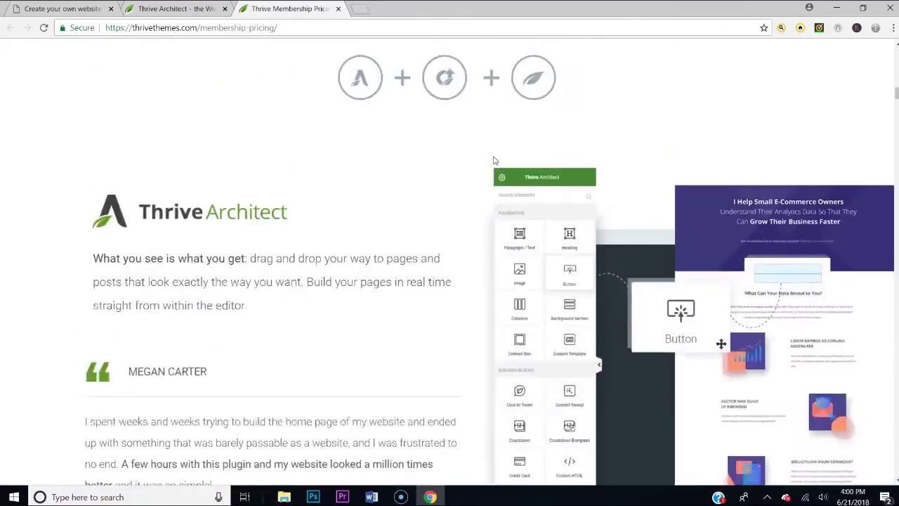
pyautogui.scroll(10, 493, 161)
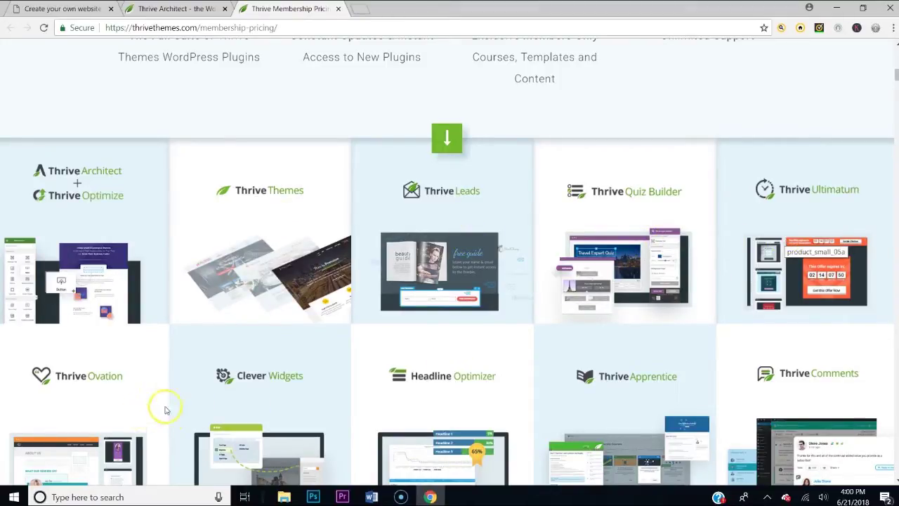
pyautogui.scroll(-1, 592, 352)
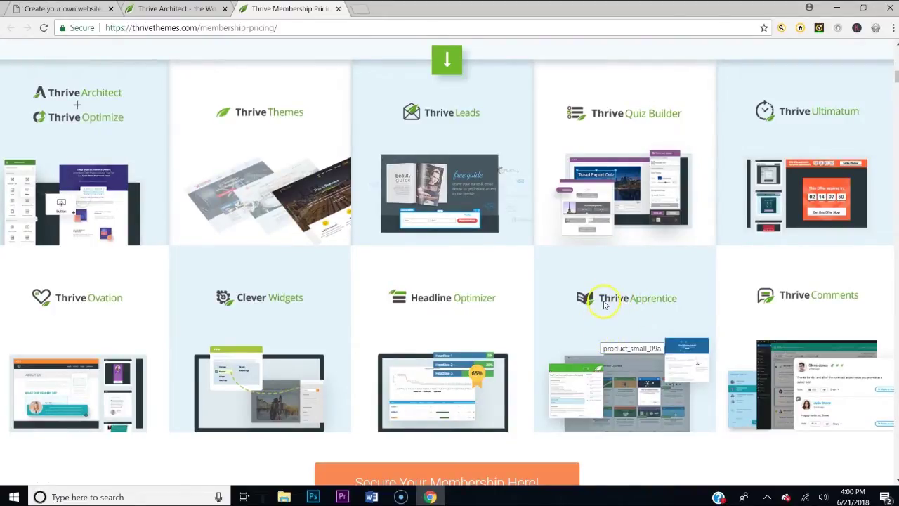
pyautogui.click(603, 303)
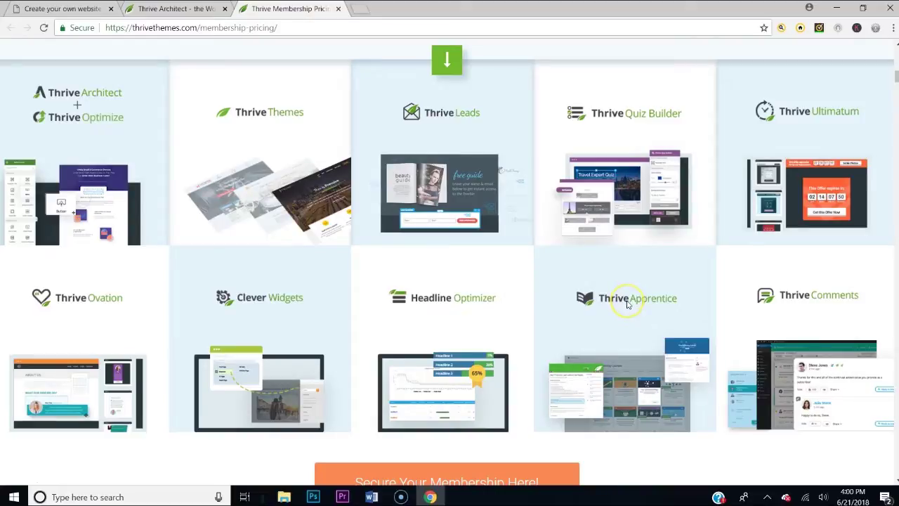
pyautogui.click(640, 125)
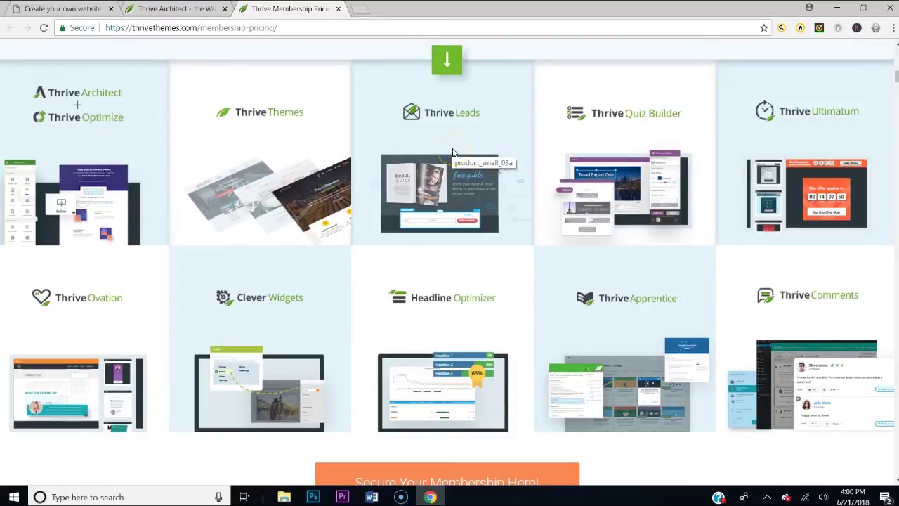
pyautogui.scroll(-3, 723, 337)
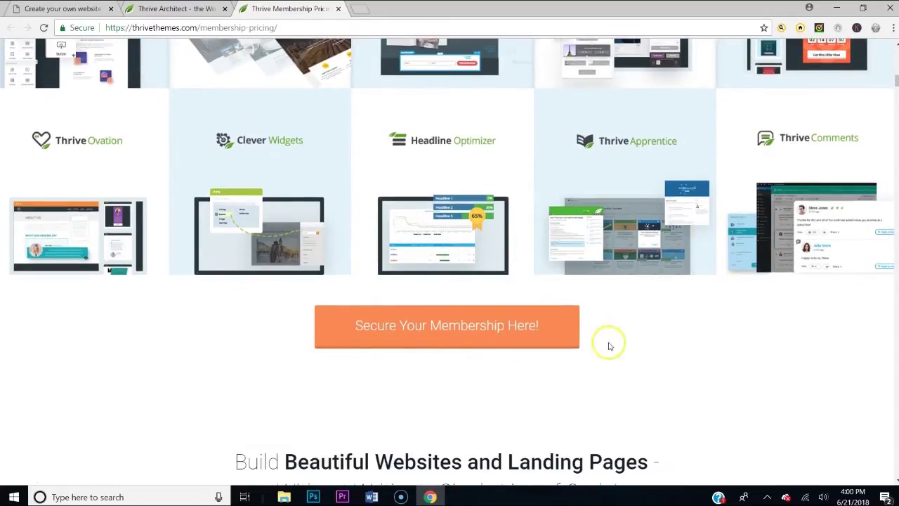
# Jump to the plans: Thrive Membership at $19/month and Agency at $49/month
pyautogui.click(419, 340)
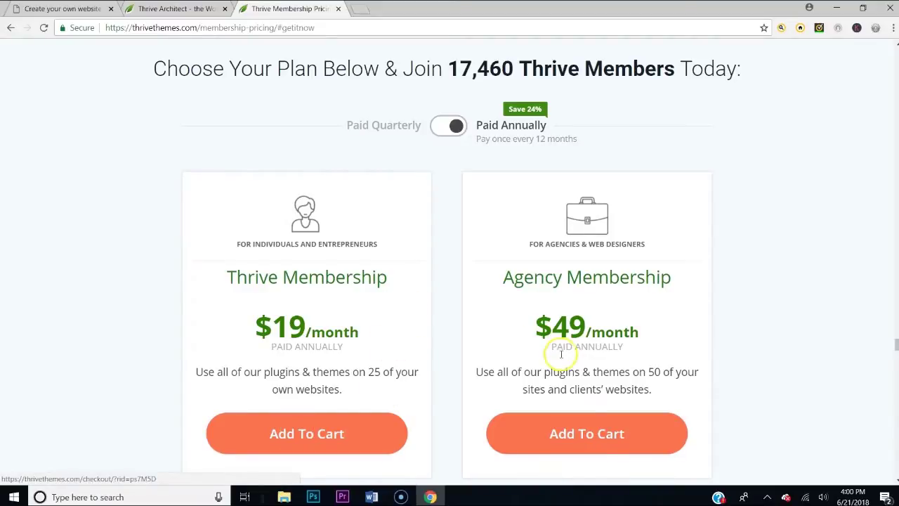
pyautogui.scroll(-3, 548, 357)
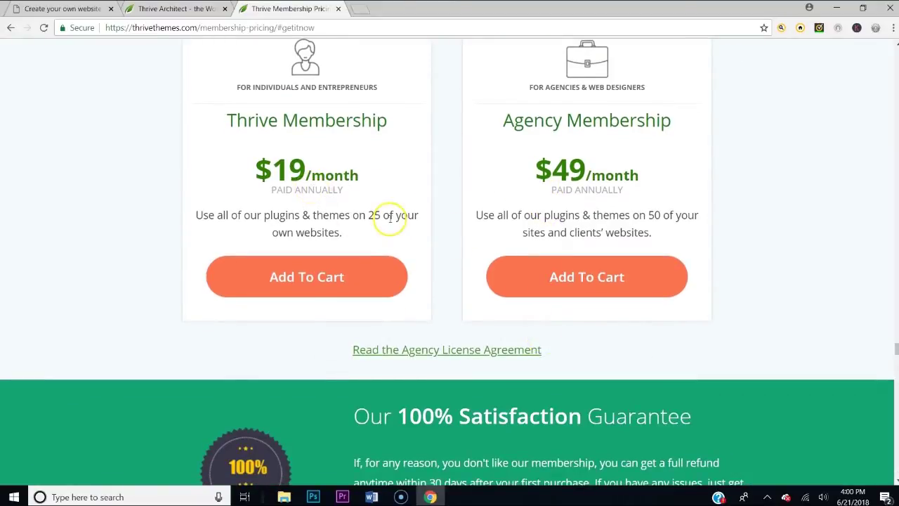
pyautogui.scroll(3, 422, 239)
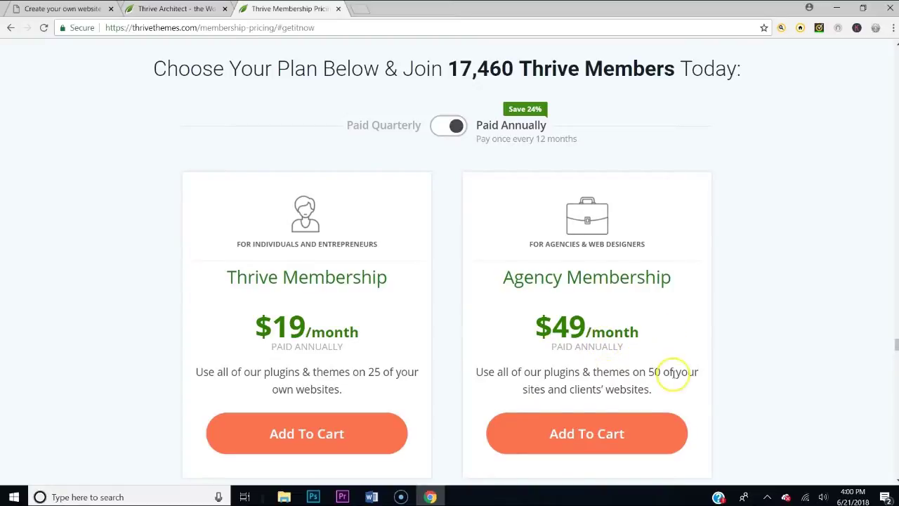
pyautogui.scroll(-1, 673, 373)
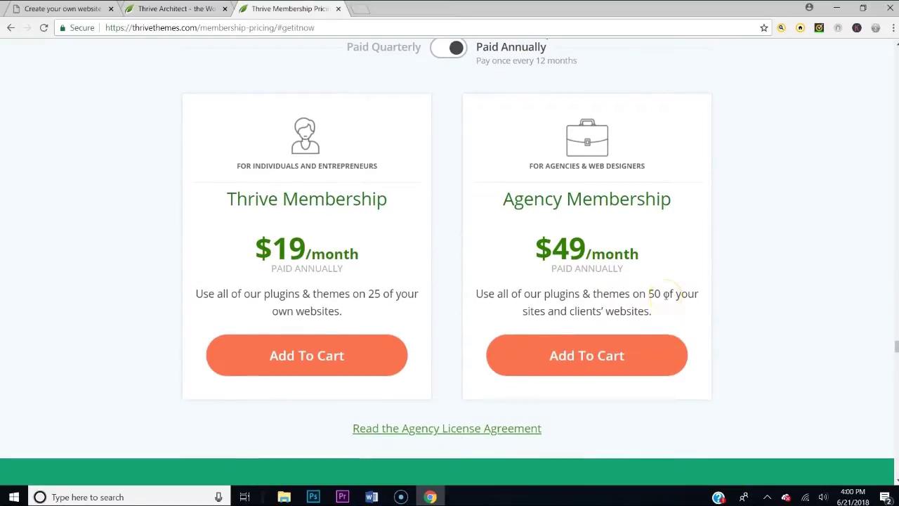
pyautogui.scroll(-1, 664, 295)
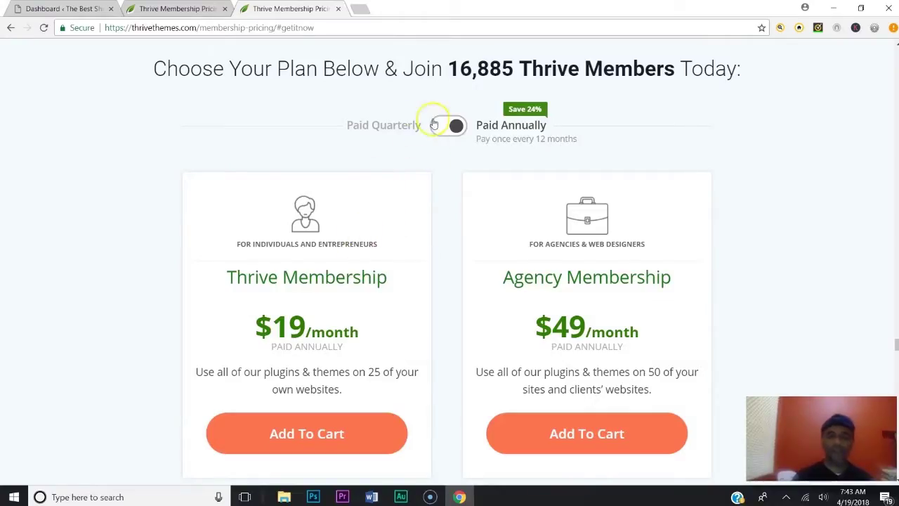
# Switch to Paid Quarterly and add Thrive Membership to the cart, reaching the $90.00 checkout
pyautogui.click(437, 125)
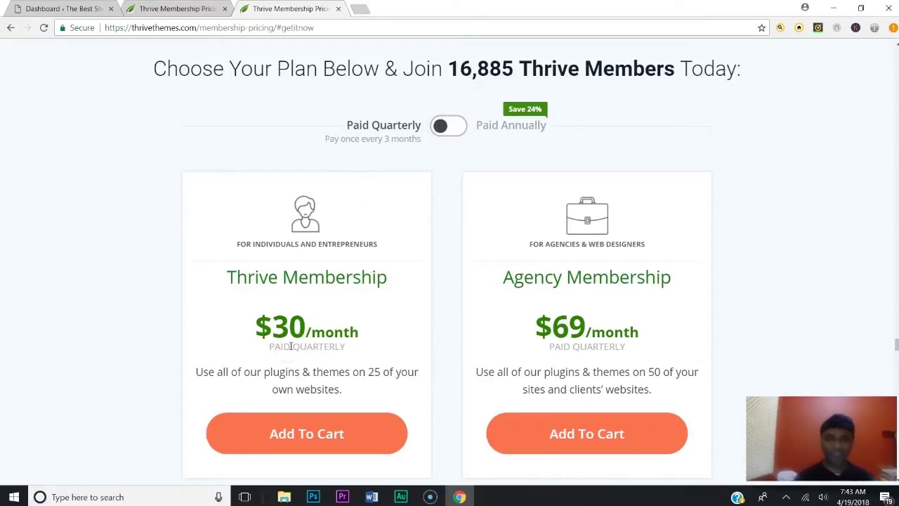
pyautogui.scroll(-2, 292, 346)
pyautogui.click(321, 317)
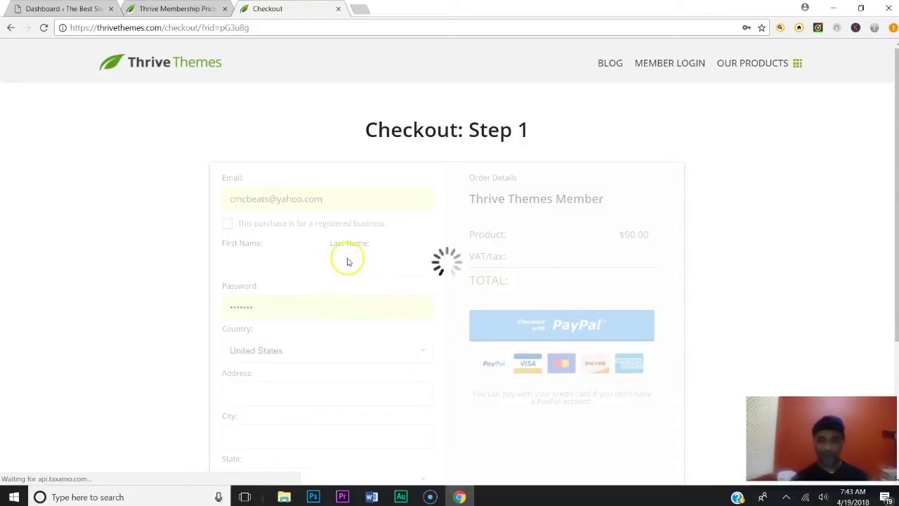
pyautogui.scroll(-1, 451, 326)
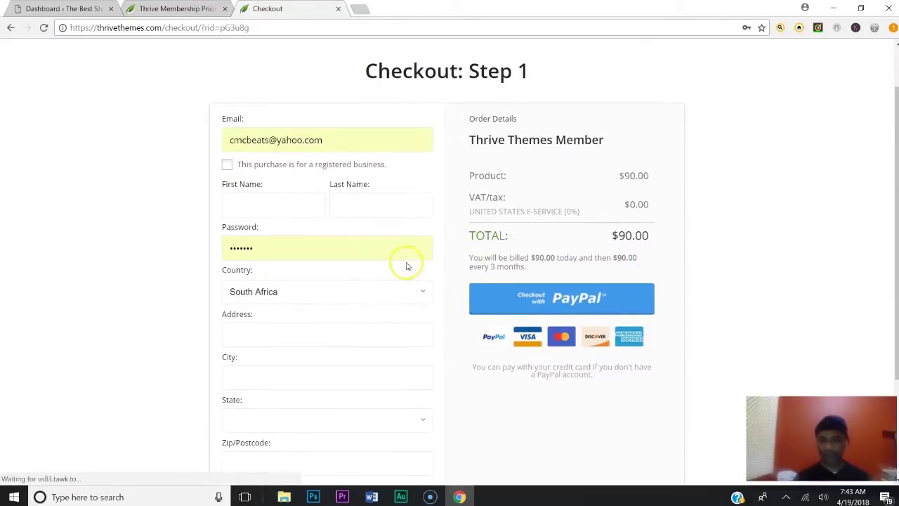
pyautogui.scroll(-2, 451, 274)
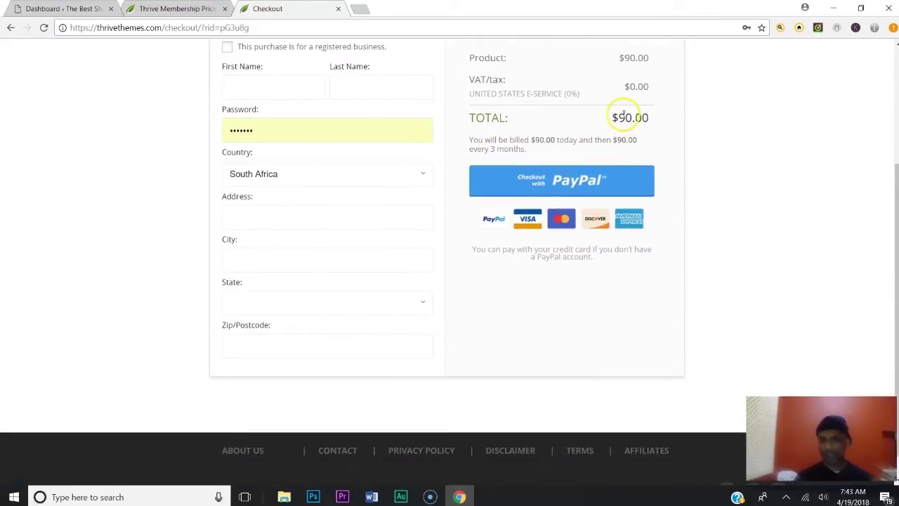
pyautogui.scroll(1, 625, 114)
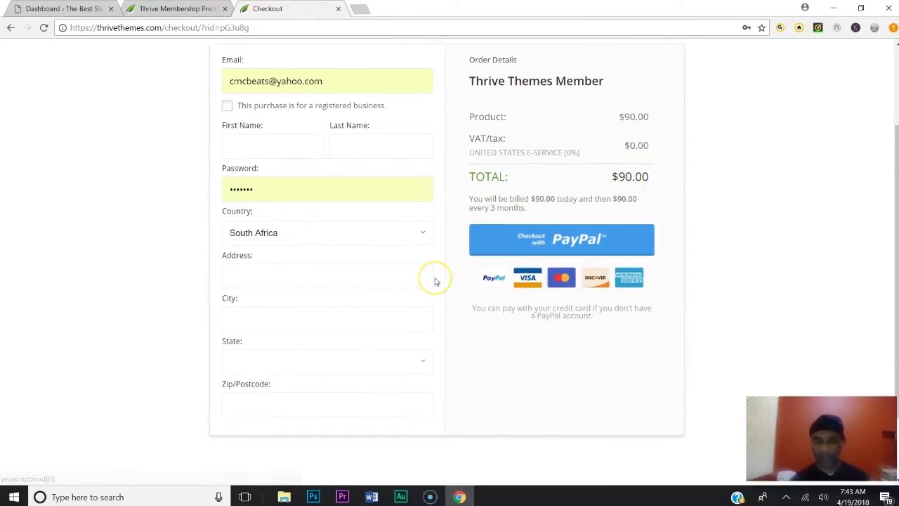
pyautogui.scroll(2, 430, 278)
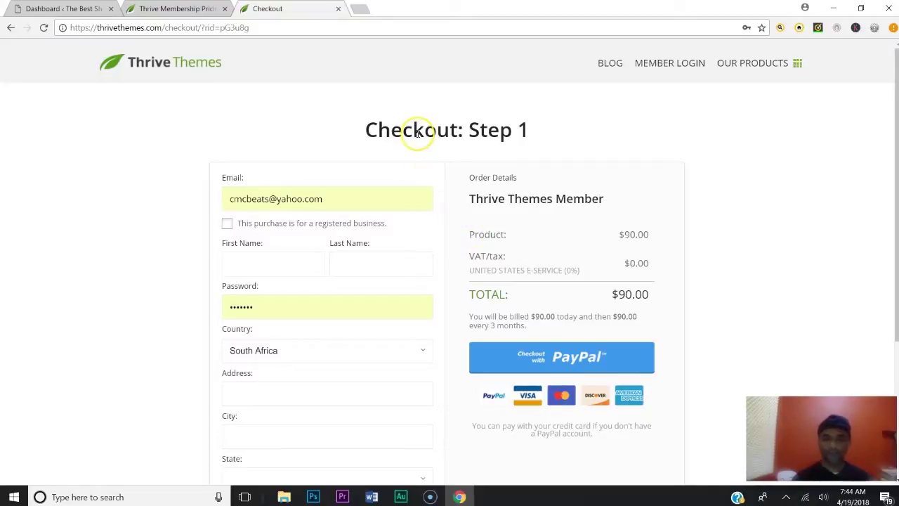
# Sign in through MEMBER LOGIN with saved credentials, open Members Home and scroll to Plugins
pyautogui.click(653, 66)
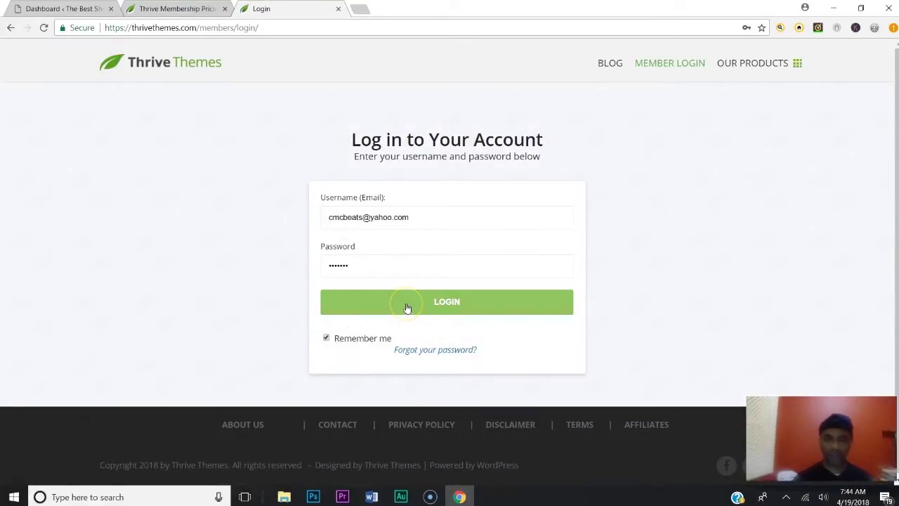
pyautogui.click(457, 300)
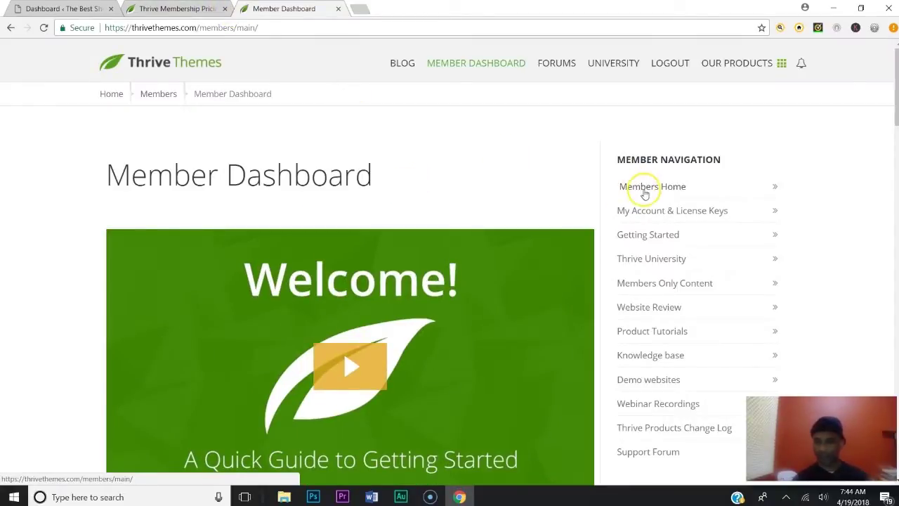
pyautogui.click(644, 193)
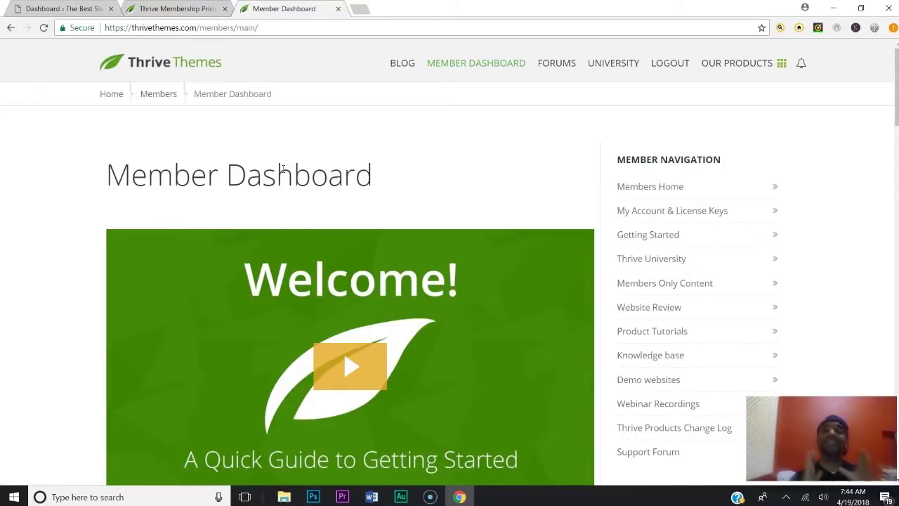
pyautogui.scroll(-7, 291, 170)
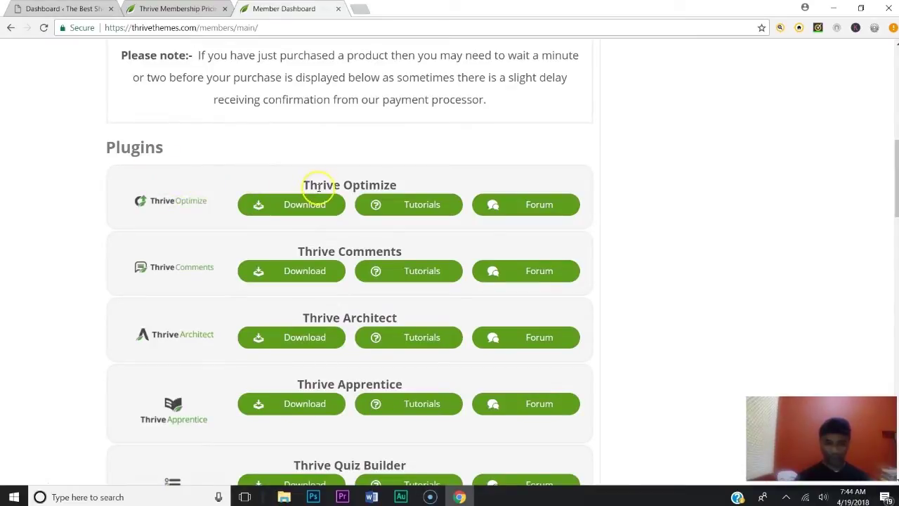
pyautogui.scroll(-1, 302, 275)
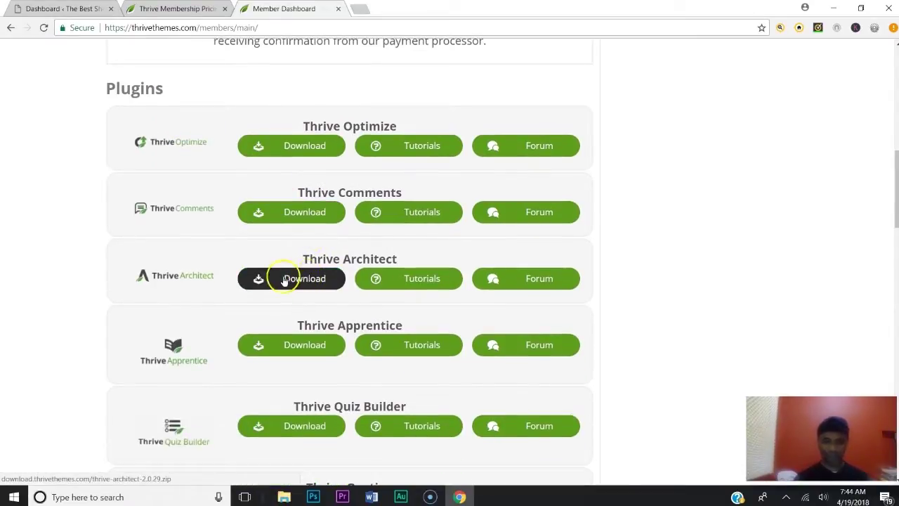
# Download Thrive Architect and show thrive-architect-2.0.29.zip in the Downloads folder
pyautogui.click(295, 285)
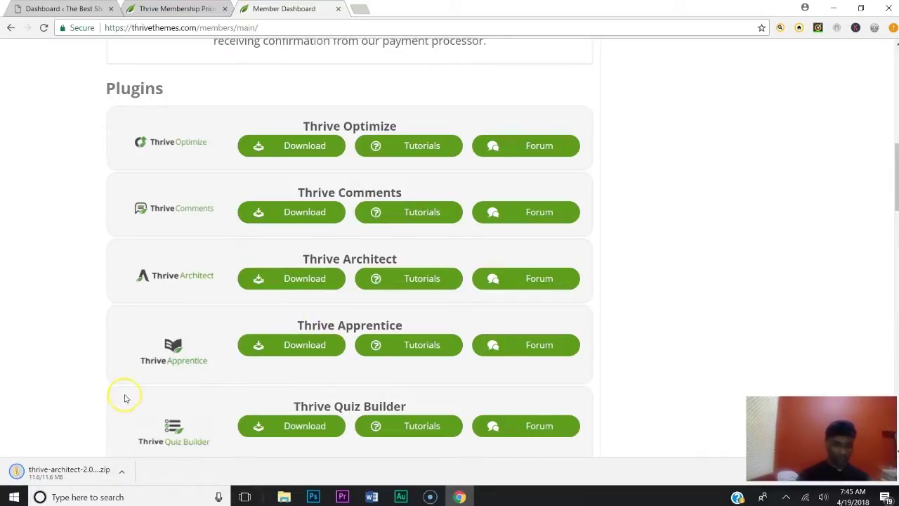
pyautogui.click(79, 475)
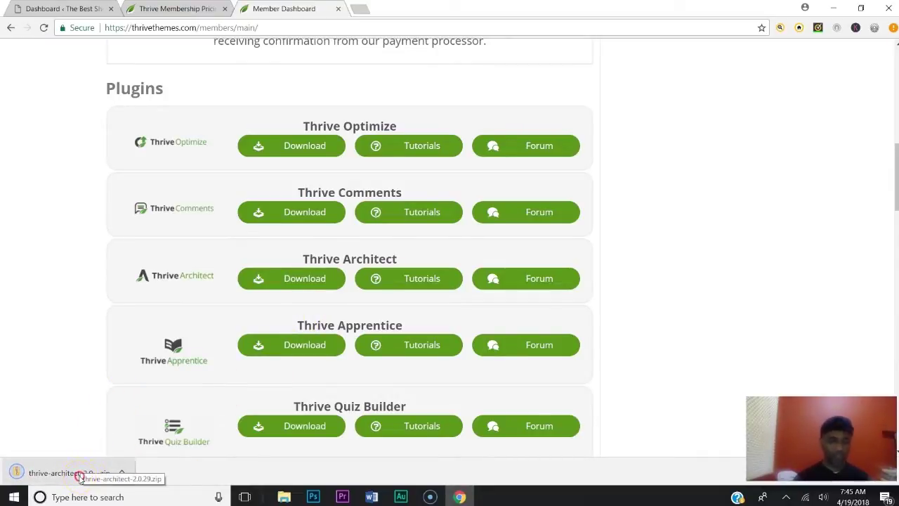
pyautogui.click(105, 450)
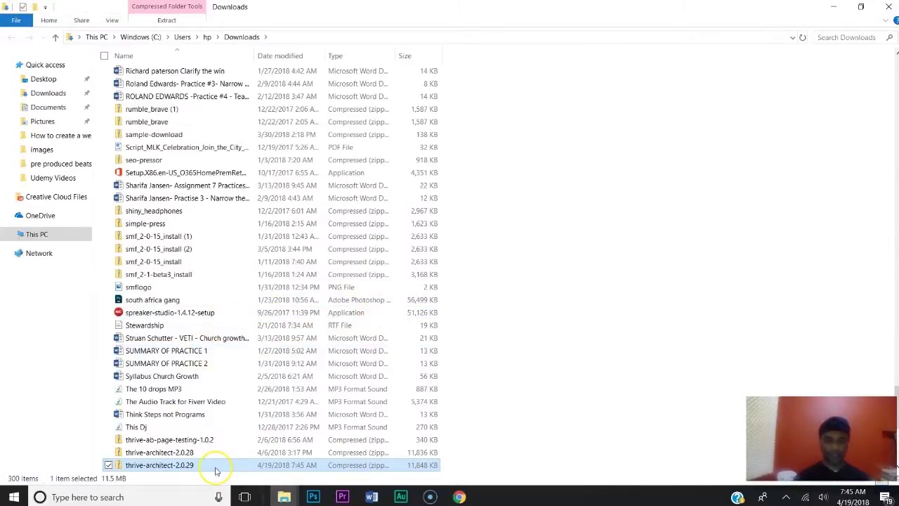
# Minimize File Explorer and Chrome to reveal the downloaded thrive-architect-2.0.29 zip on the desktop
pyautogui.rightClick(216, 469)
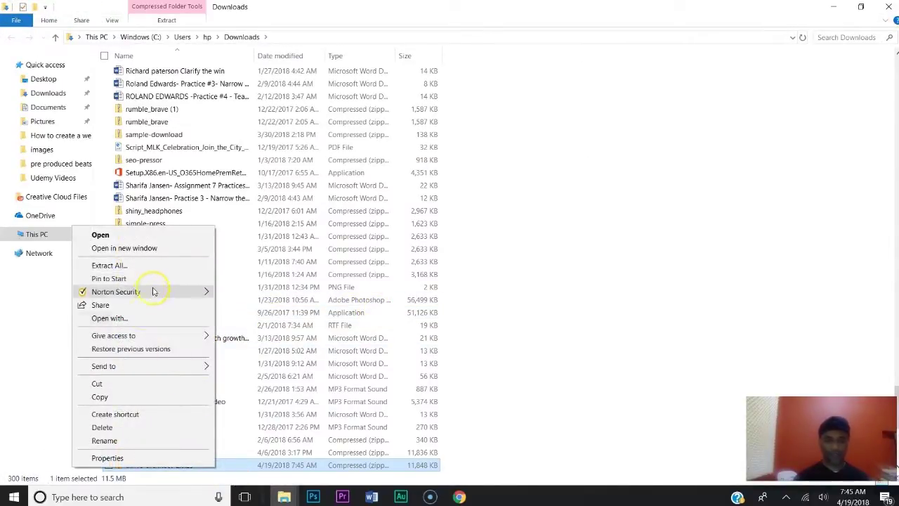
pyautogui.click(118, 383)
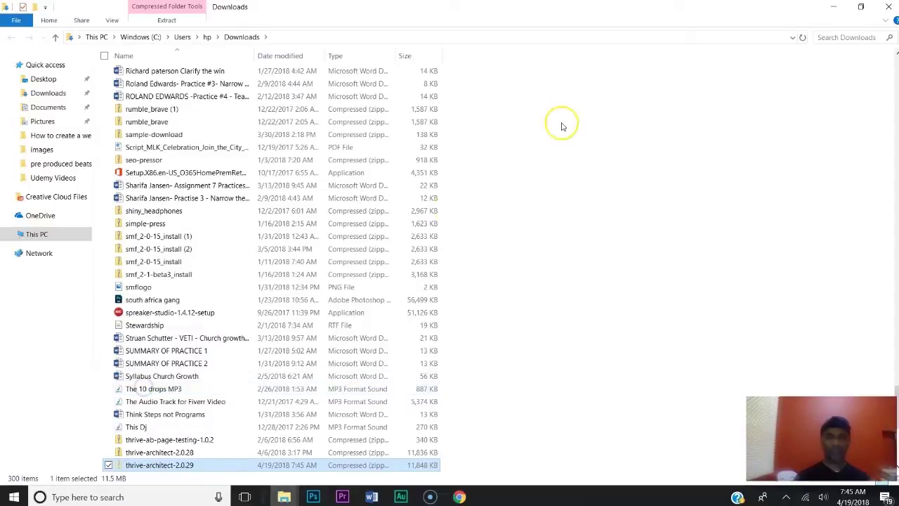
pyautogui.click(833, 7)
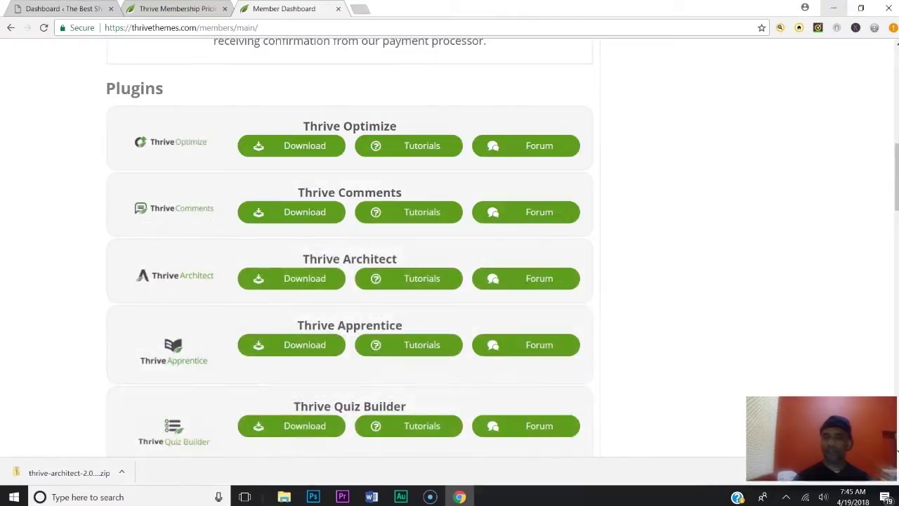
pyautogui.click(843, 8)
pyautogui.click(841, 7)
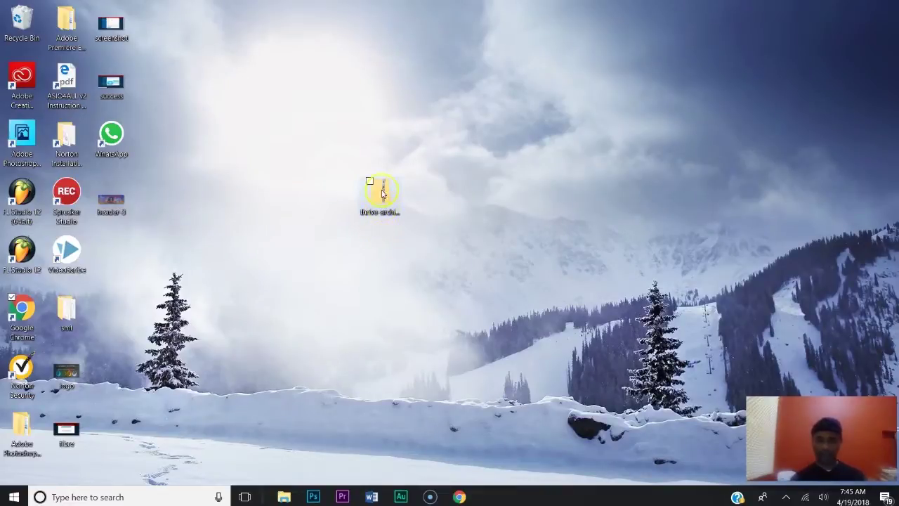
# Check the desktop, then bring Chrome back to the Thrive member dashboard
pyautogui.rightClick(332, 289)
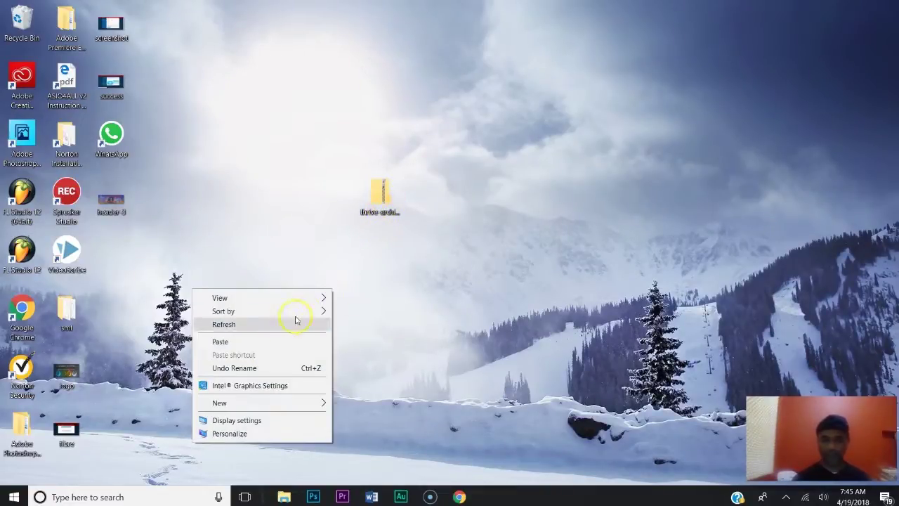
pyautogui.click(449, 246)
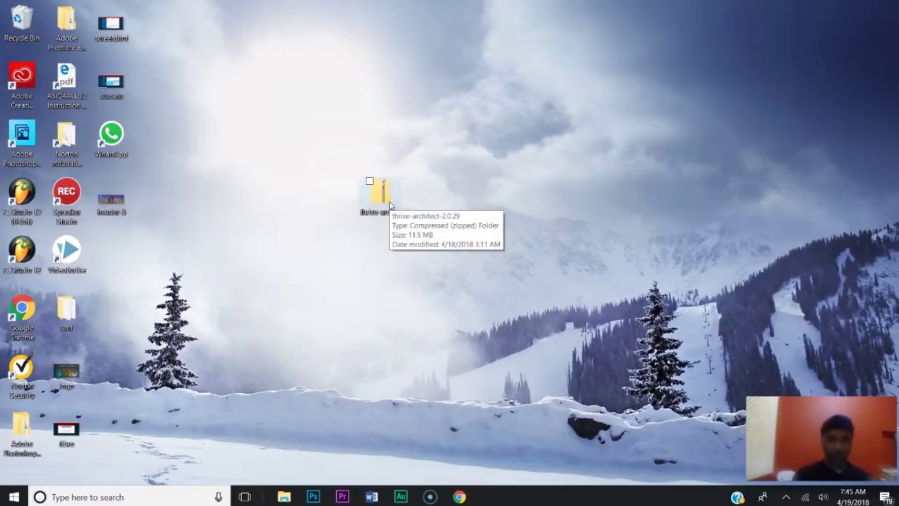
pyautogui.click(188, 331)
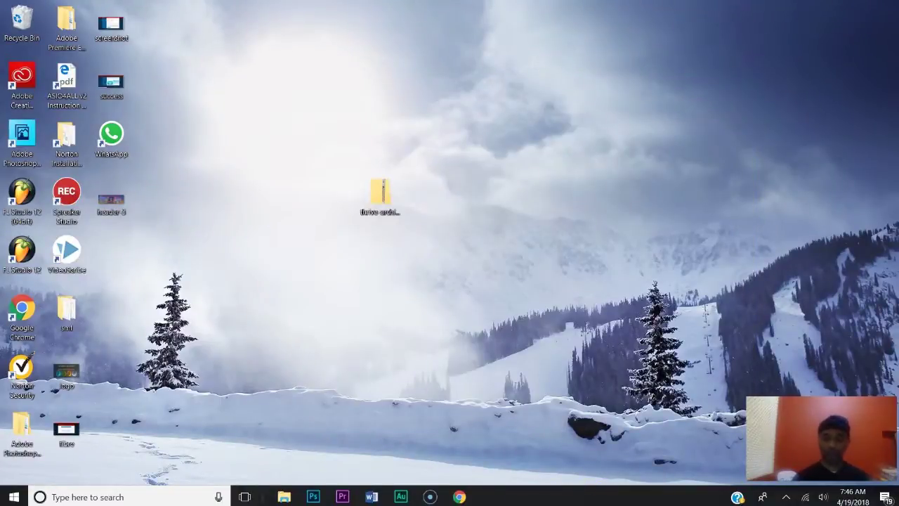
pyautogui.click(461, 495)
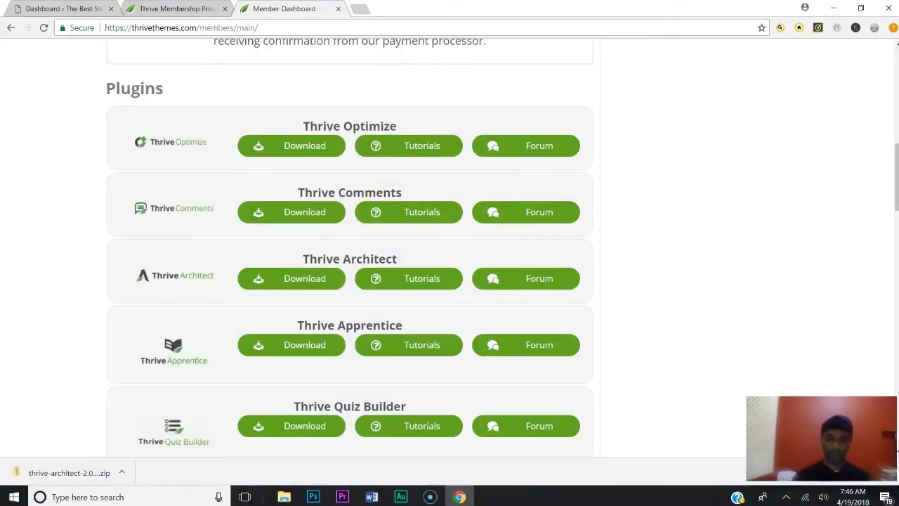
# Close the Thrive tabs and briefly view youthministryideas.org in a new tab
pyautogui.click(340, 9)
pyautogui.click(225, 8)
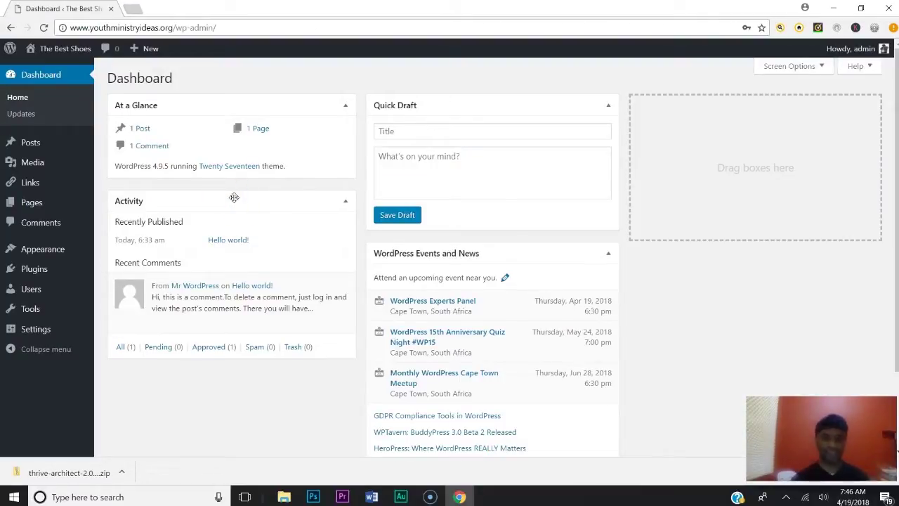
pyautogui.click(132, 8)
pyautogui.click(135, 28)
pyautogui.write('youth')
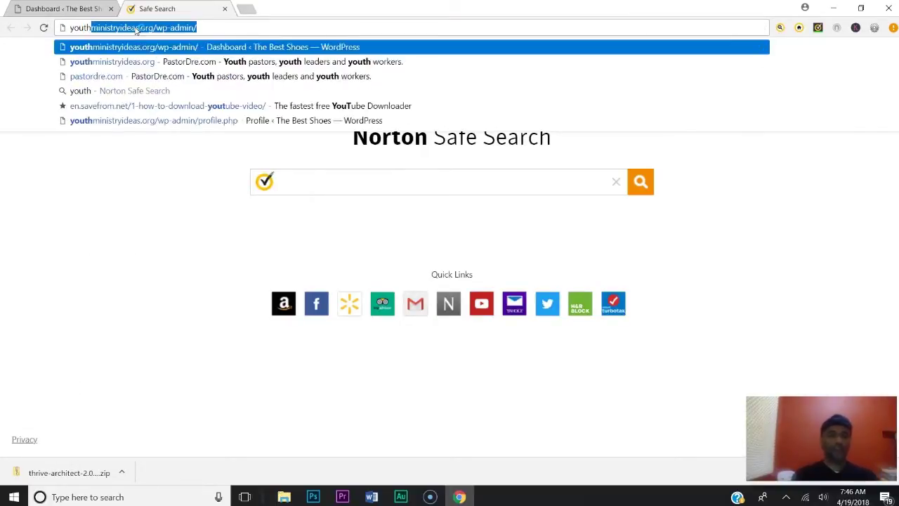
pyautogui.write('ministryide')
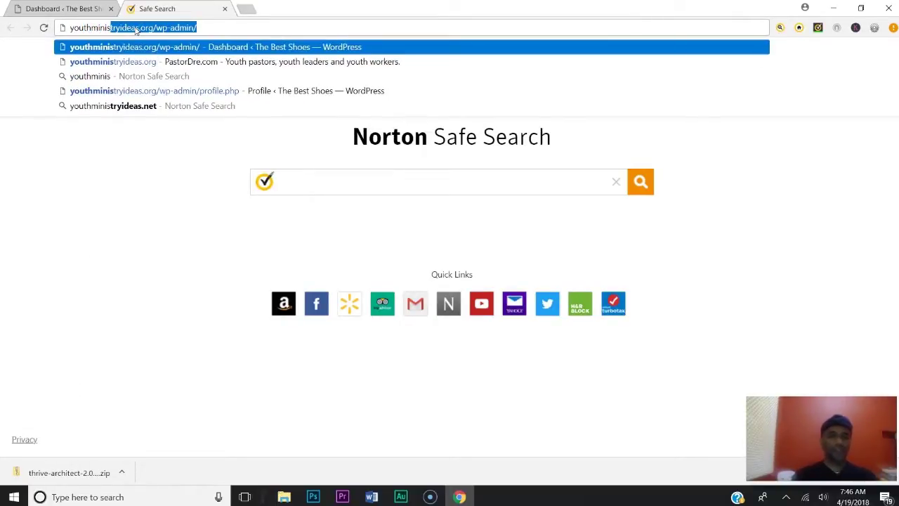
pyautogui.write('as.org')
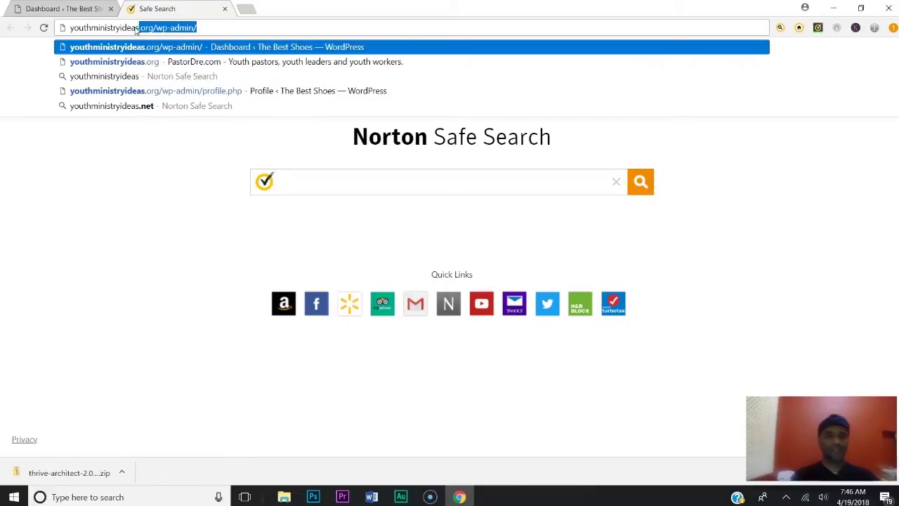
pyautogui.press('Return')
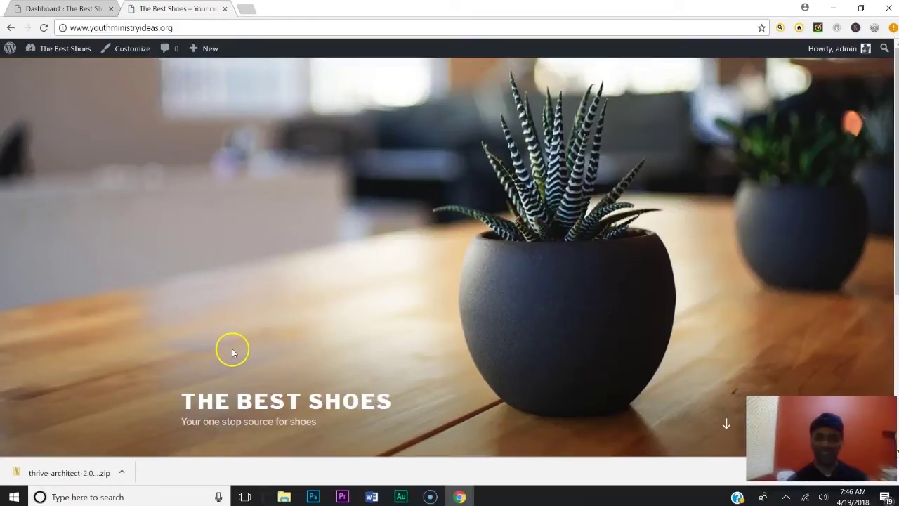
pyautogui.scroll(-3, 260, 344)
pyautogui.scroll(3, 274, 342)
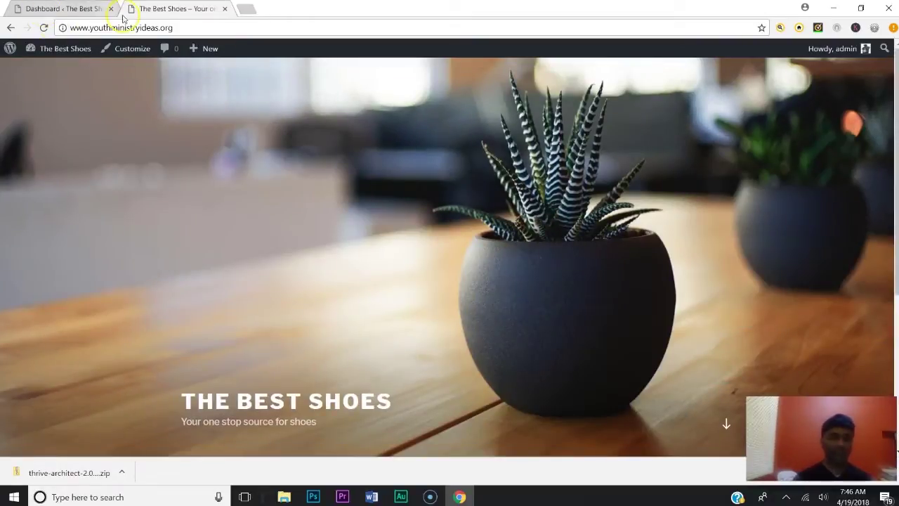
pyautogui.click(225, 8)
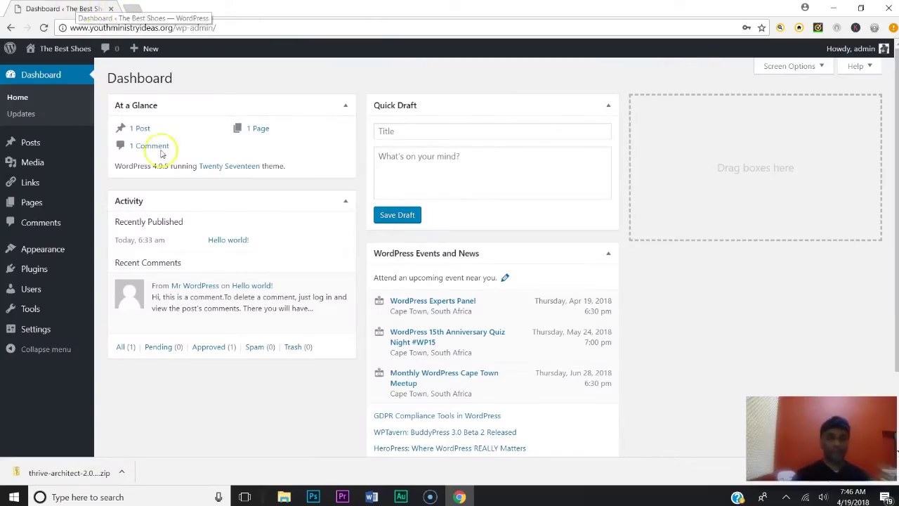
# Go to Plugins > Add New and show the Upload Plugin form
pyautogui.moveTo(54, 203)
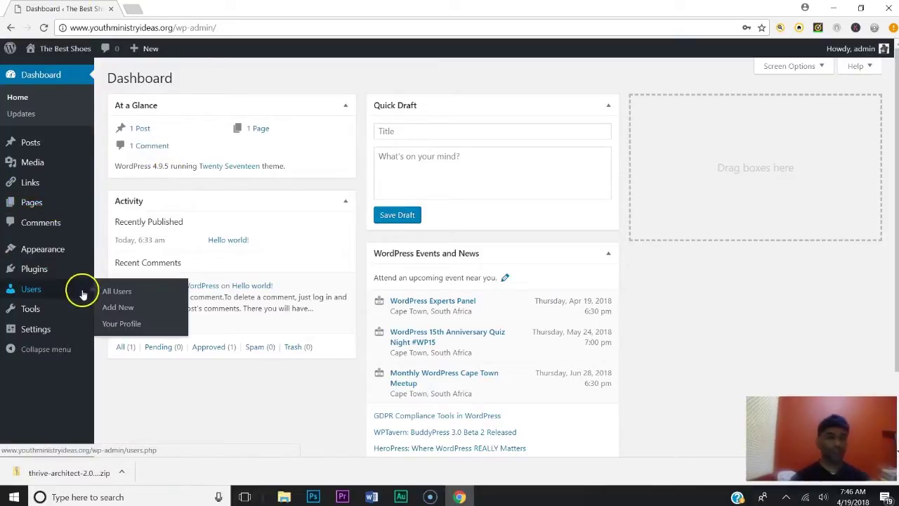
pyautogui.click(35, 269)
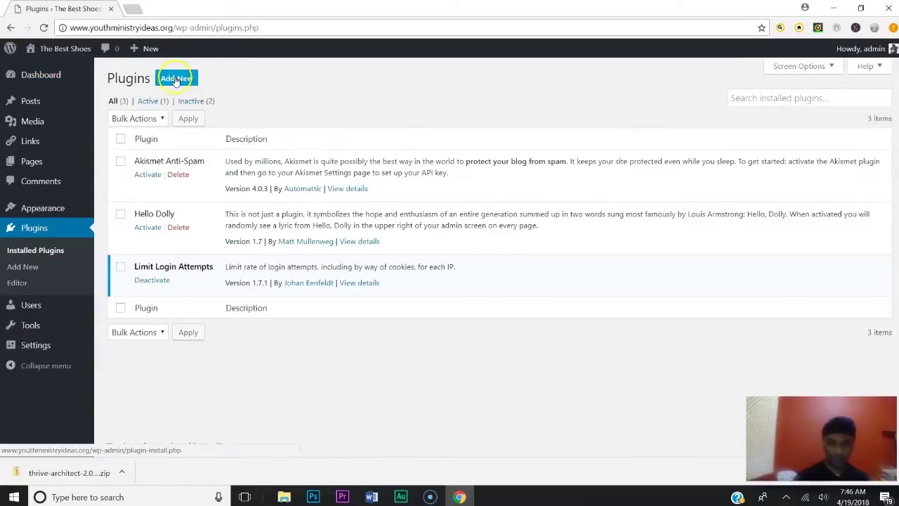
pyautogui.click(175, 79)
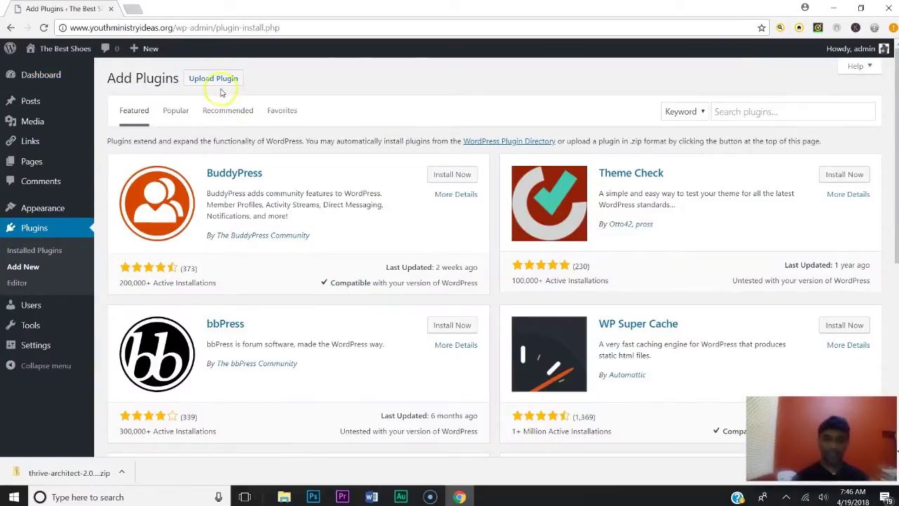
pyautogui.click(212, 80)
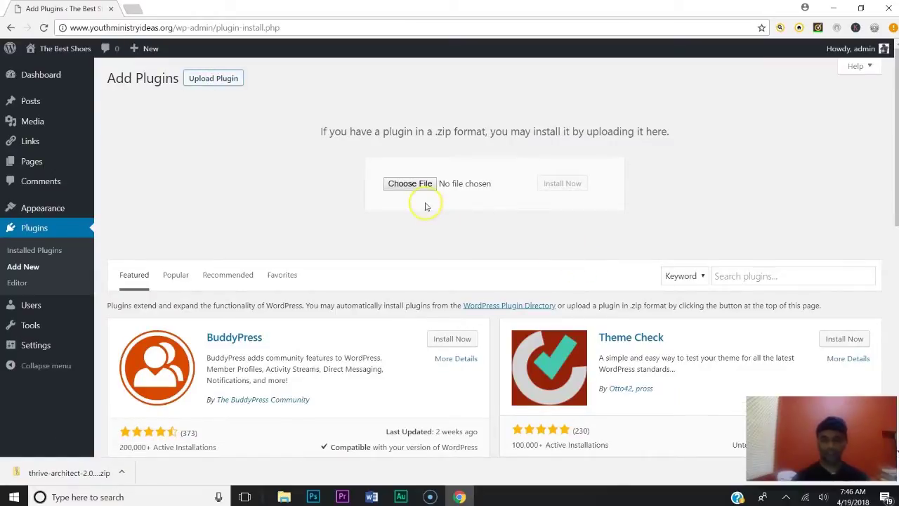
# Choose thrive-architect-2.0.29.zip from the Desktop as the plugin file
pyautogui.click(411, 183)
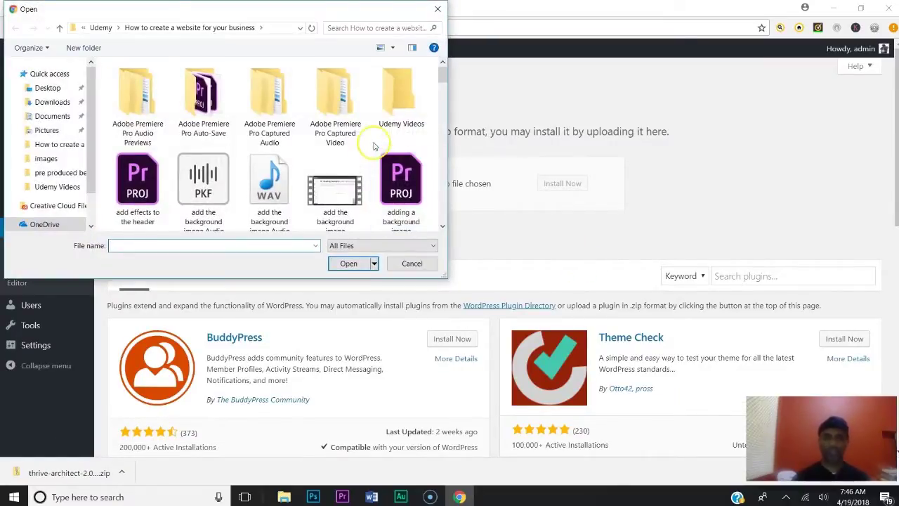
pyautogui.click(47, 87)
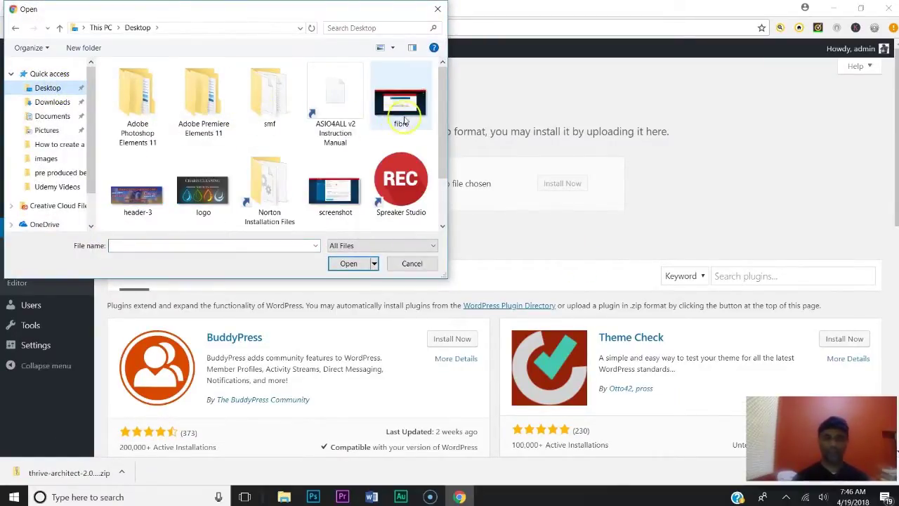
pyautogui.moveTo(442, 114); pyautogui.dragTo(437, 172)
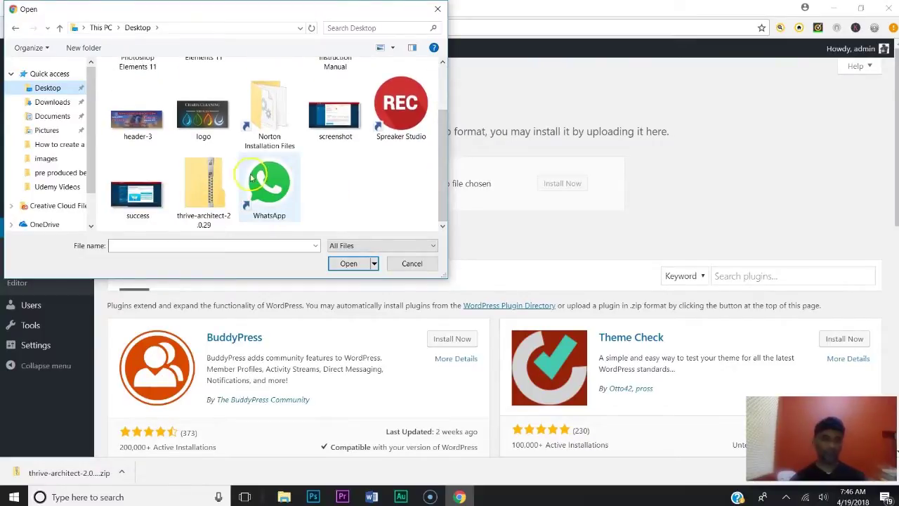
pyautogui.click(211, 184)
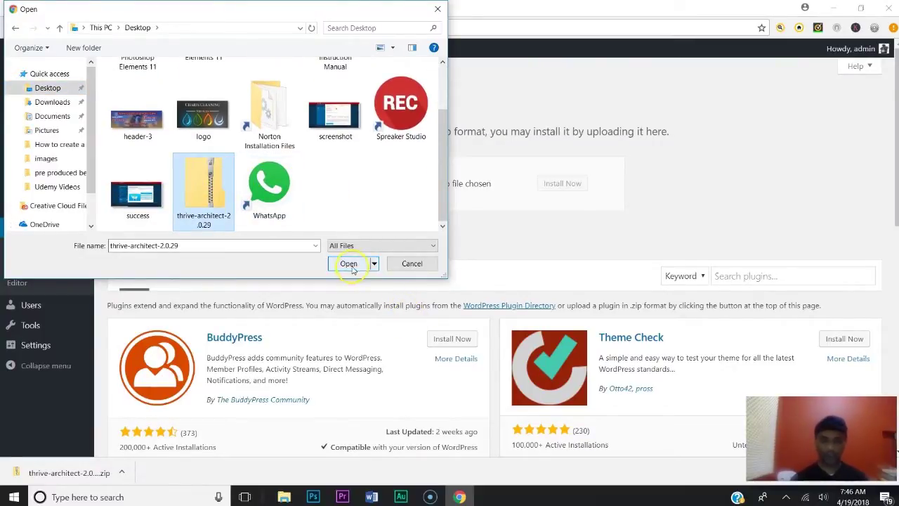
pyautogui.click(347, 263)
# Install and activate Thrive Architect, then open the Pages list
pyautogui.click(562, 185)
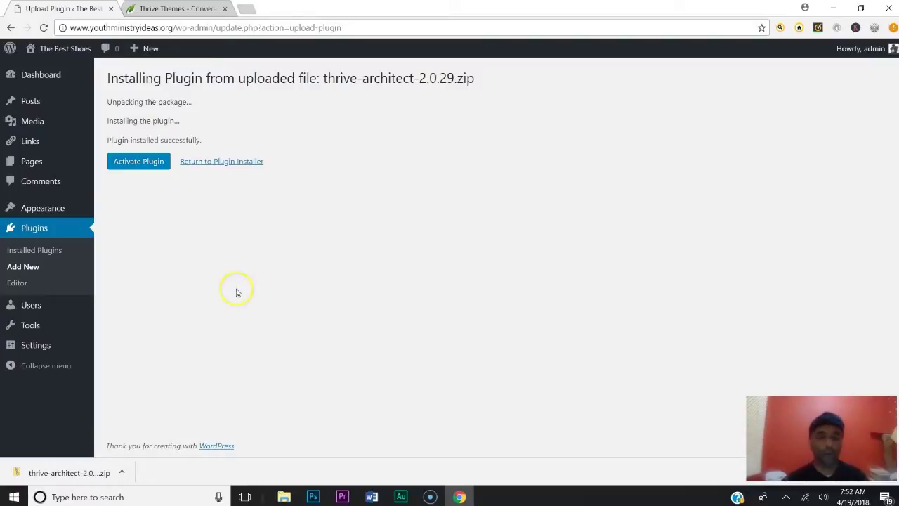
pyautogui.click(142, 162)
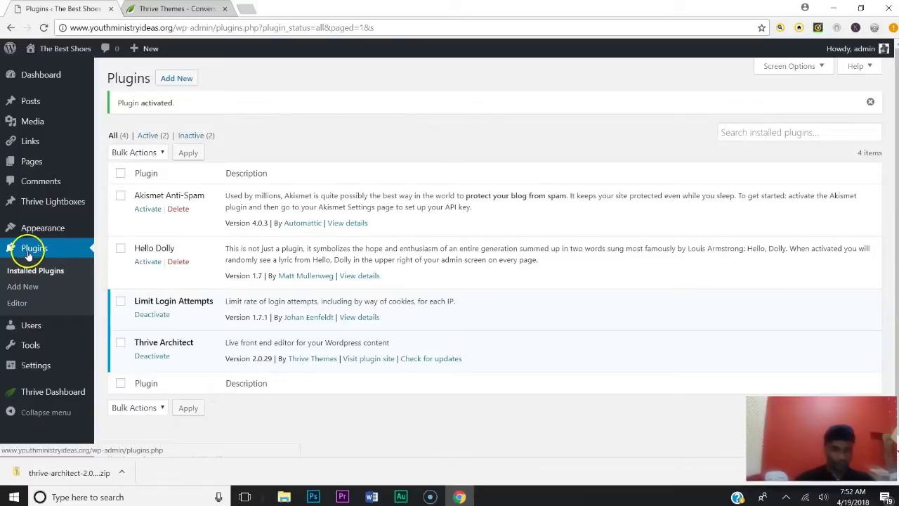
pyautogui.click(35, 166)
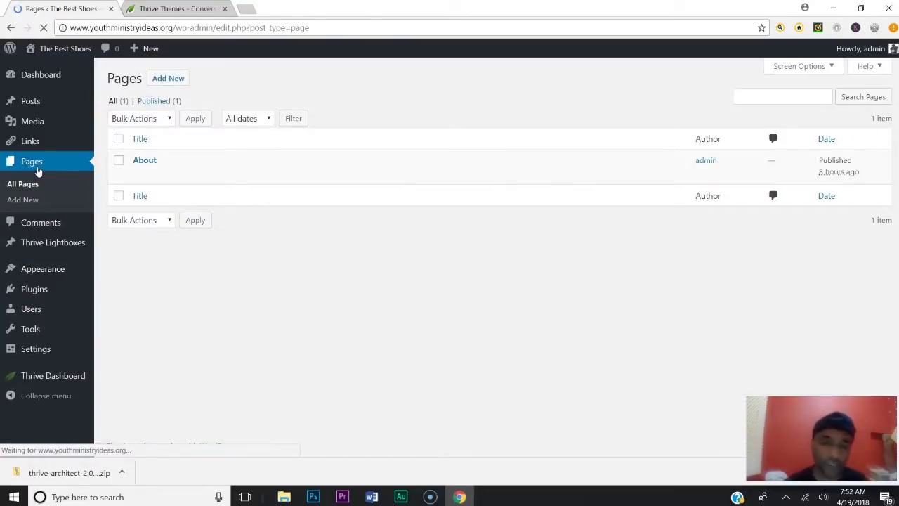
# Create a new page titled 'Home Page' and open it in Thrive Architect
pyautogui.click(163, 80)
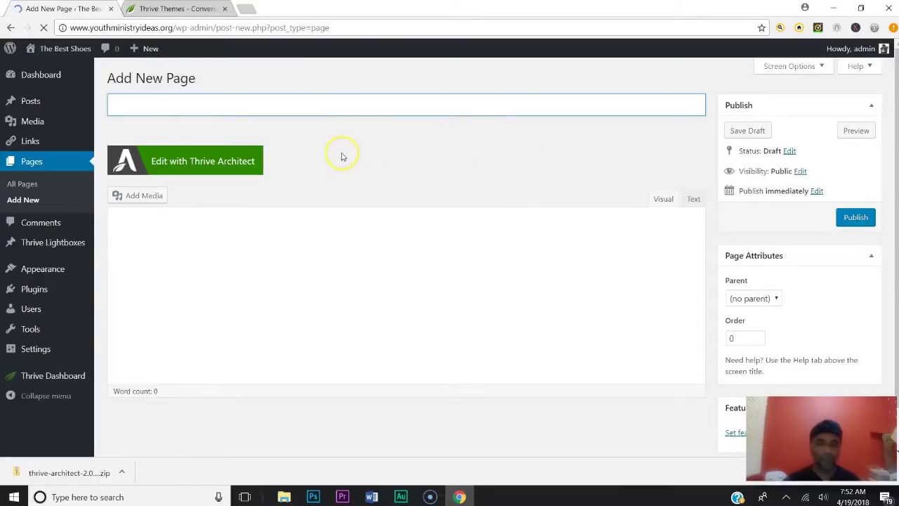
pyautogui.click(301, 100)
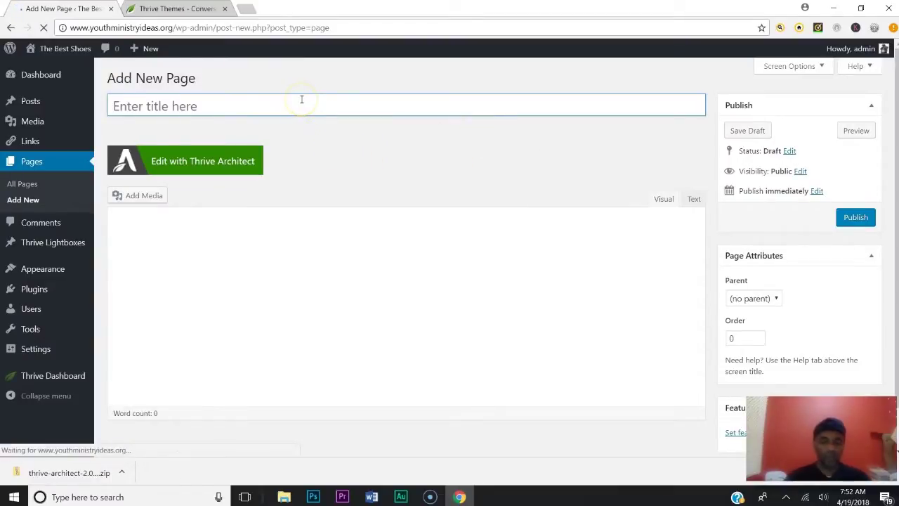
pyautogui.write('hom')
pyautogui.press('BackSpace')
pyautogui.press('BackSpace')
pyautogui.press('BackSpace')
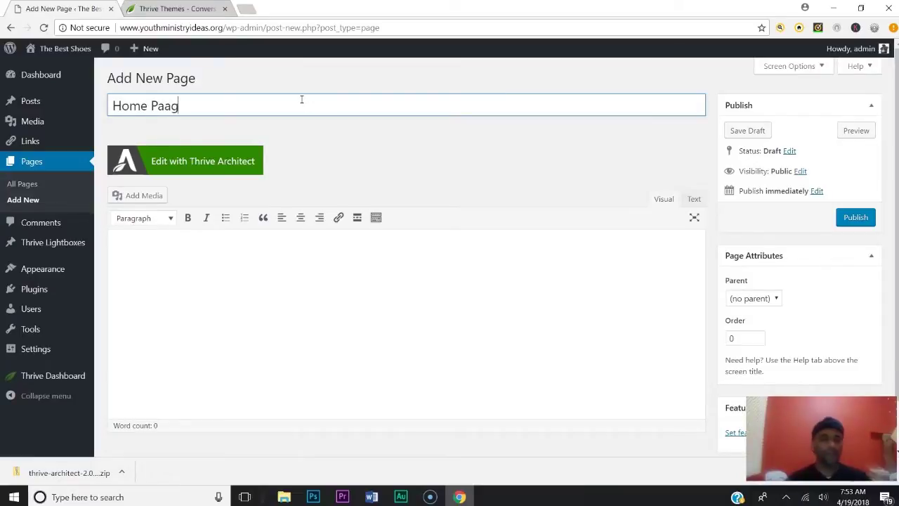
pyautogui.click(273, 263)
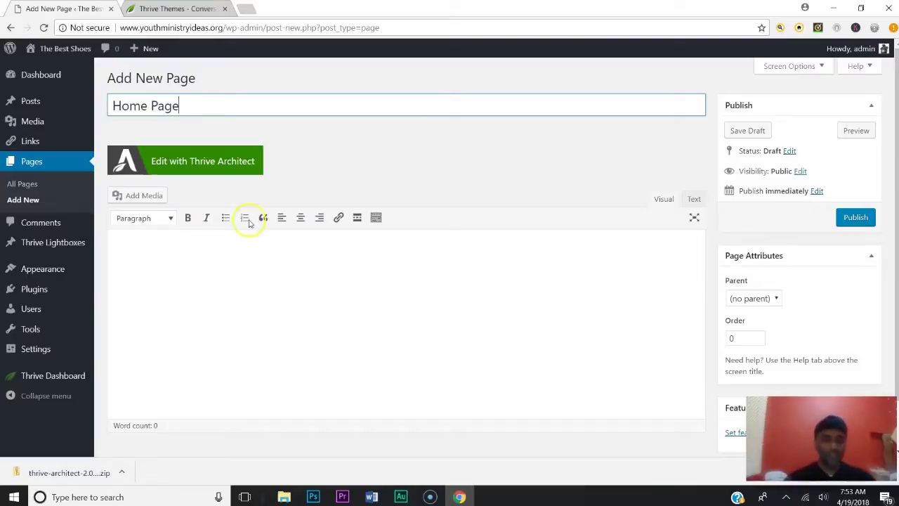
pyautogui.click(176, 160)
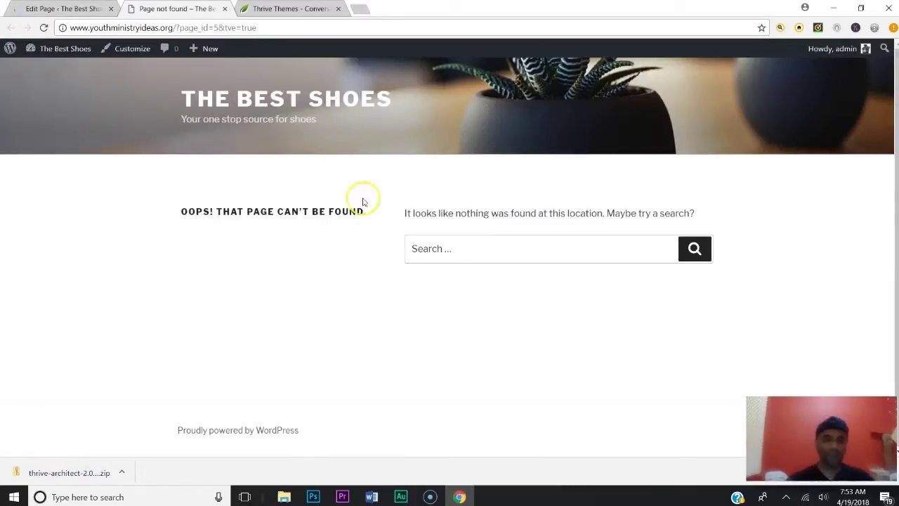
# Close the page-not-found tab, relaunch Thrive Architect, and go to licence activation
pyautogui.click(225, 9)
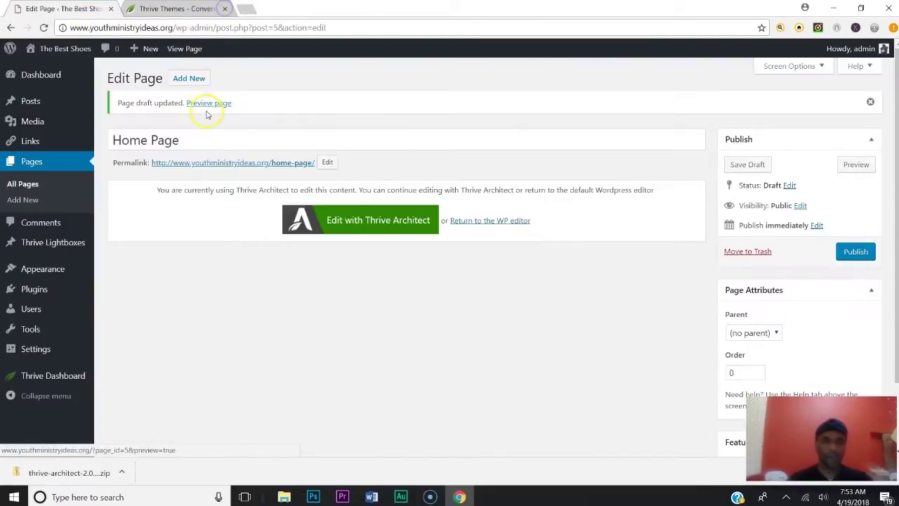
pyautogui.click(367, 217)
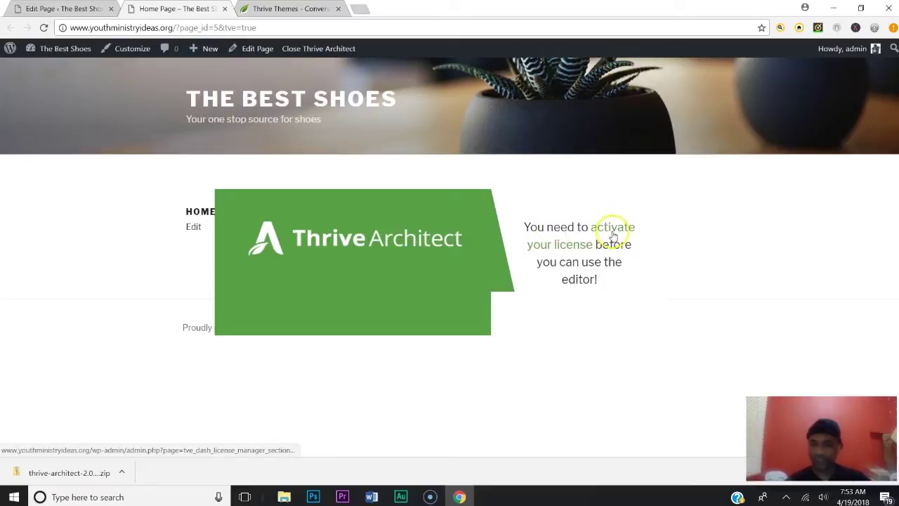
pyautogui.click(578, 245)
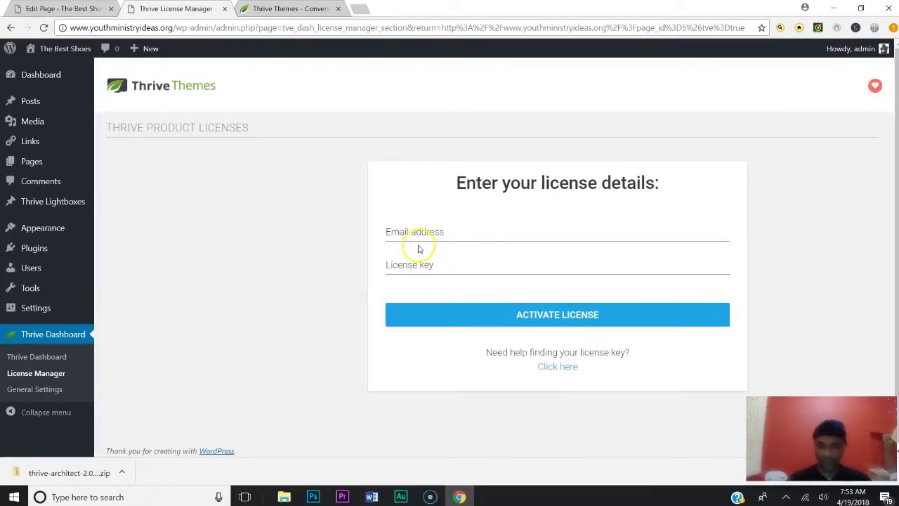
# Fill the license e-mail field from the autofill suggestion, then switch to the Thrive Themes tab
pyautogui.click(492, 234)
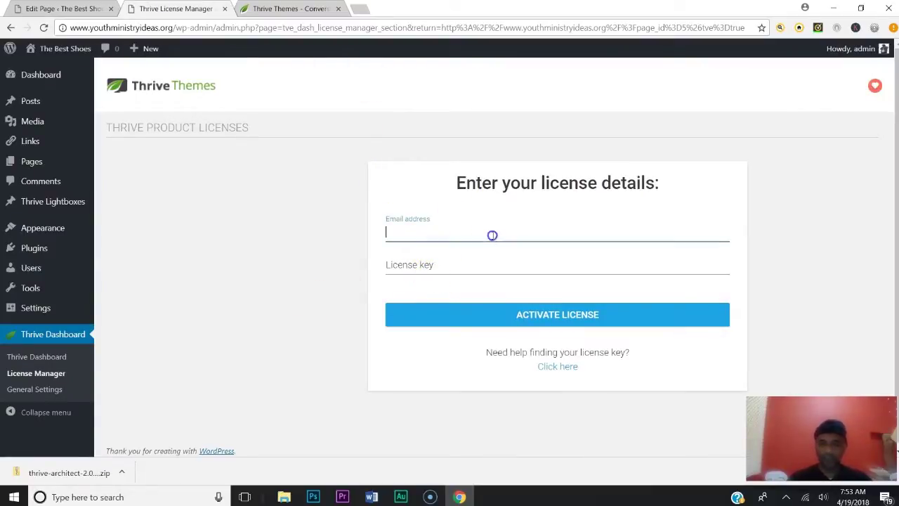
pyautogui.write('cmc')
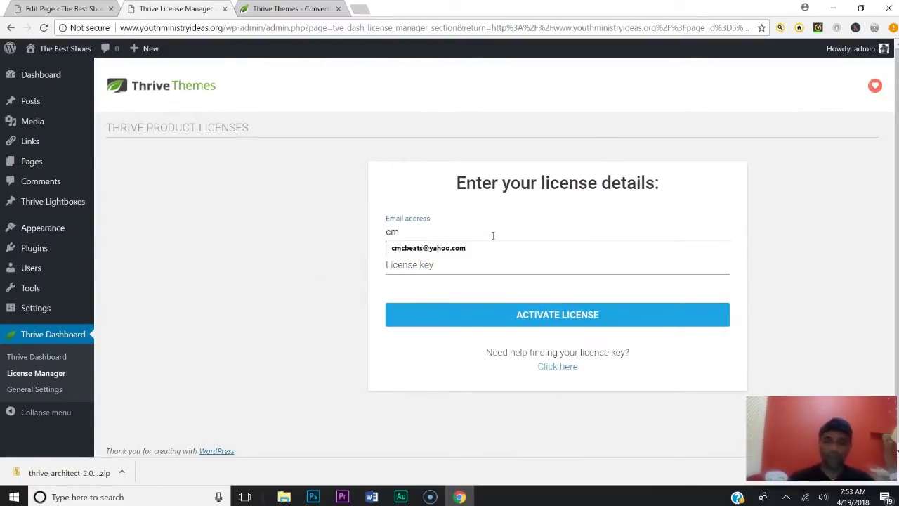
pyautogui.click(484, 247)
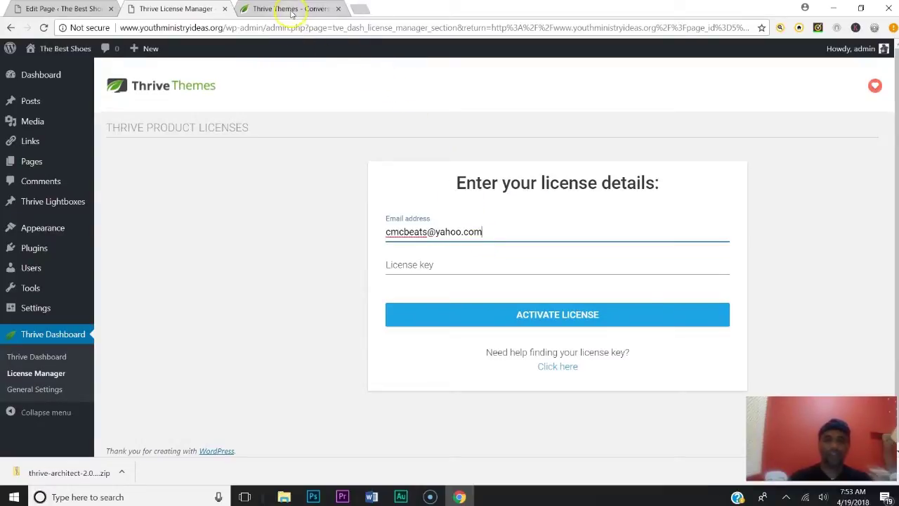
pyautogui.click(290, 9)
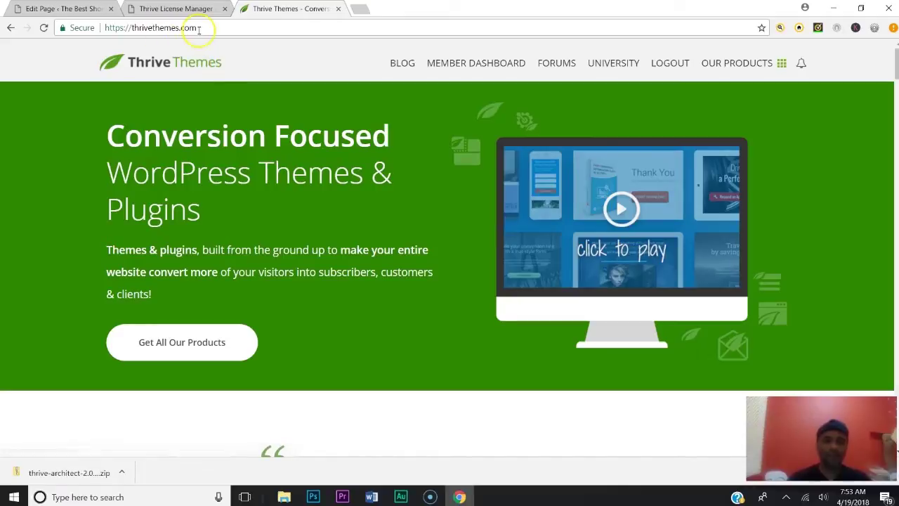
# Open Member Dashboard > My Account & License Keys and copy the license key
pyautogui.click(484, 63)
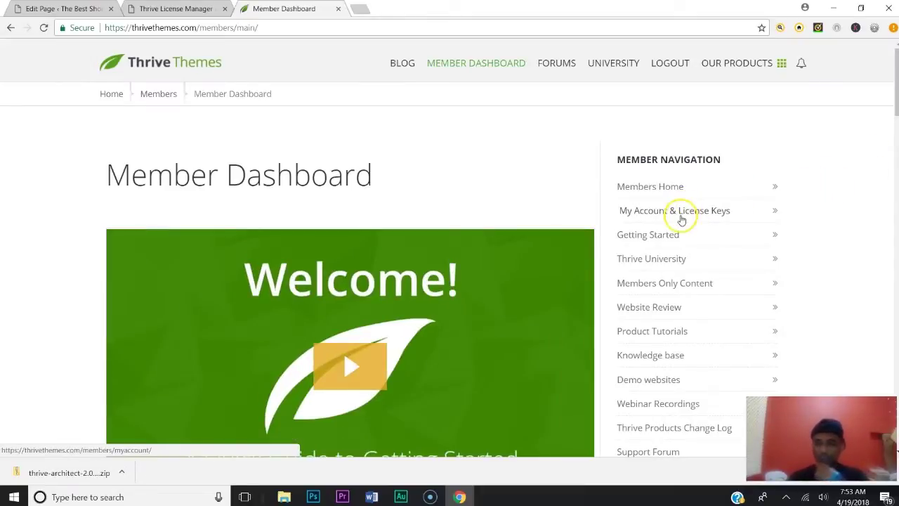
pyautogui.click(679, 212)
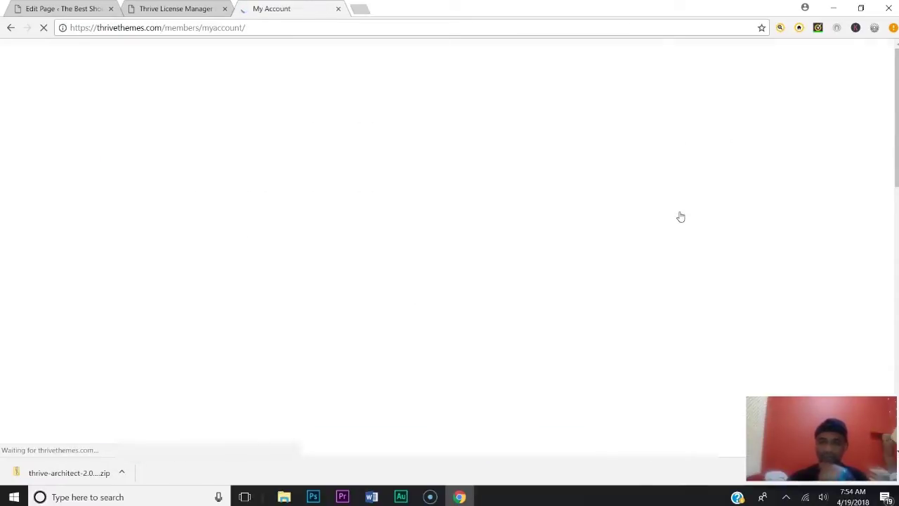
pyautogui.click(345, 223)
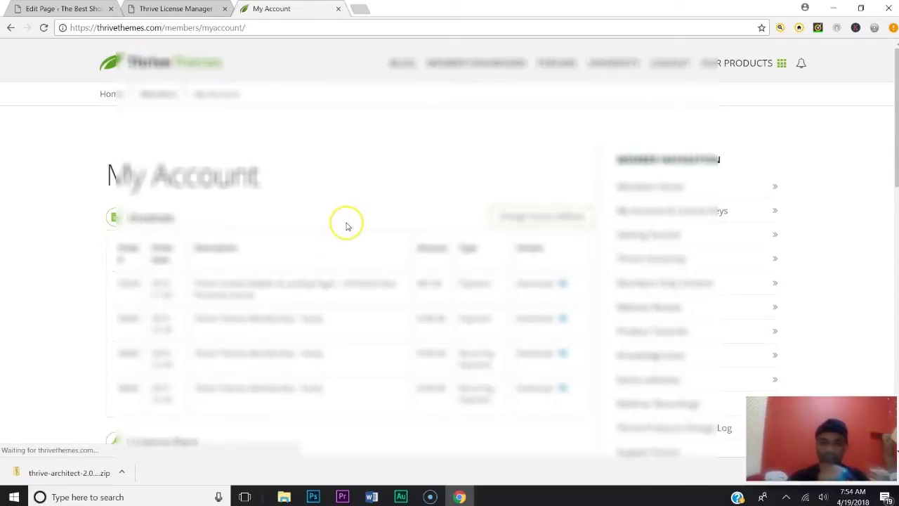
pyautogui.scroll(-3, 345, 223)
pyautogui.scroll(1, 257, 337)
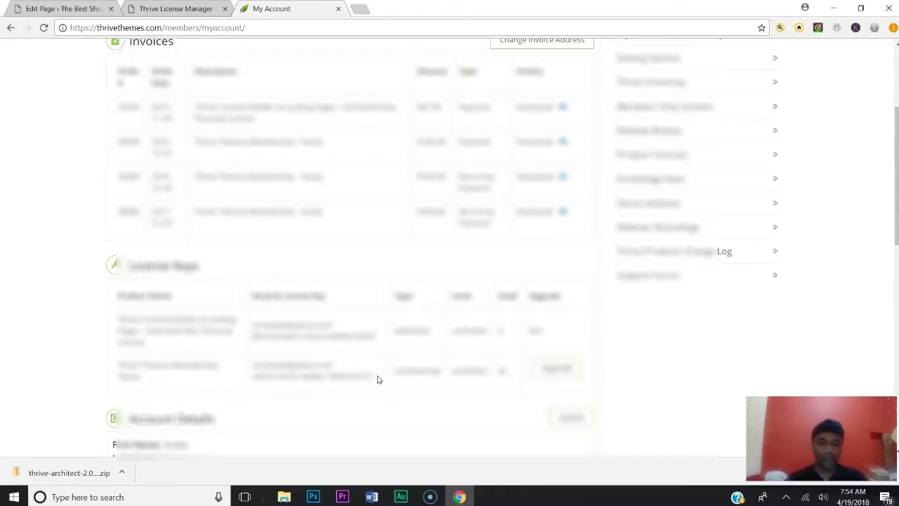
# Paste the key into the License Manager, activate the license, and go back to the editor
pyautogui.click(200, 8)
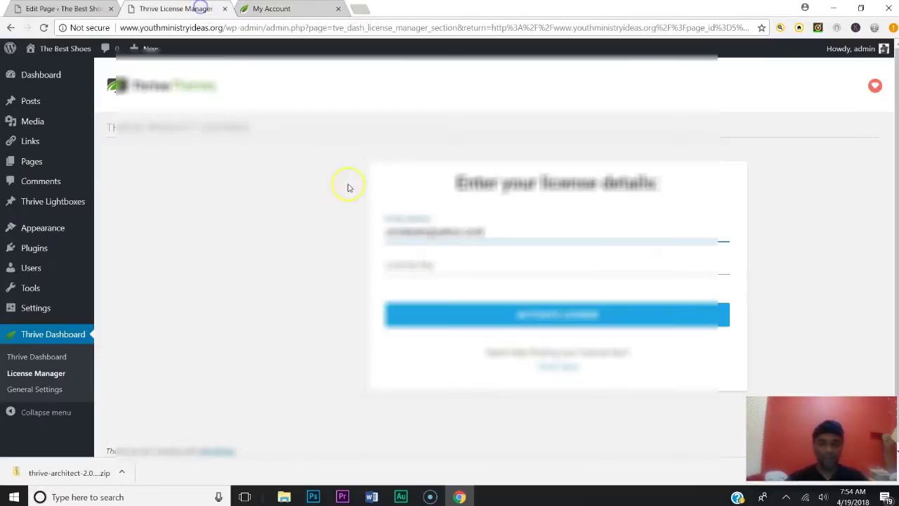
pyautogui.click(435, 266)
pyautogui.hotkey('ctrl', 'v')
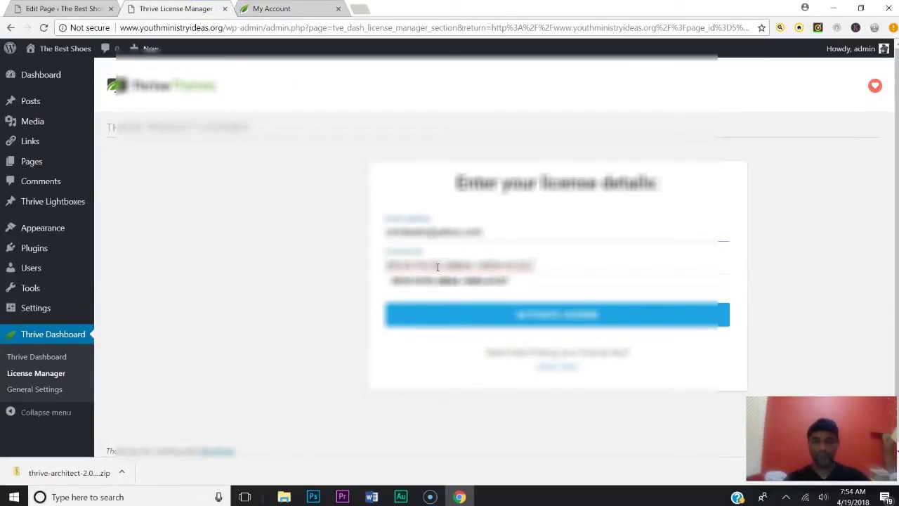
pyautogui.click(441, 281)
pyautogui.click(457, 312)
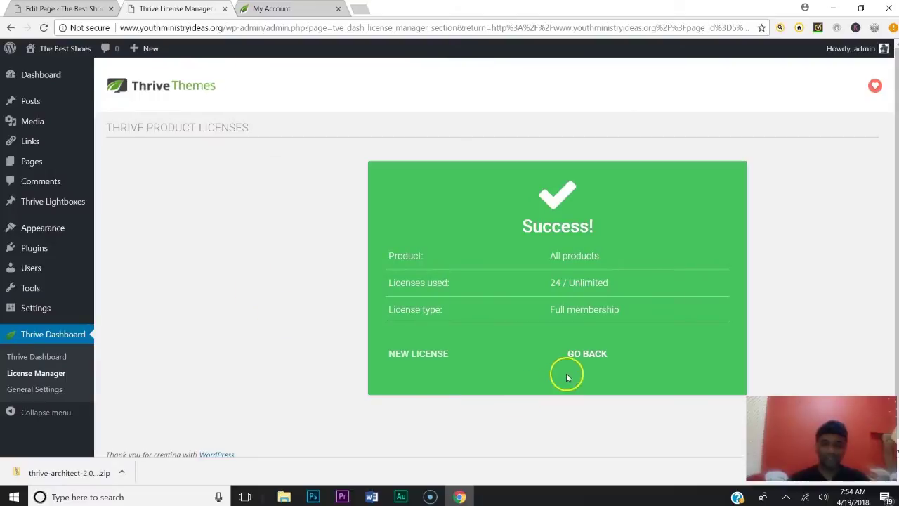
pyautogui.click(587, 354)
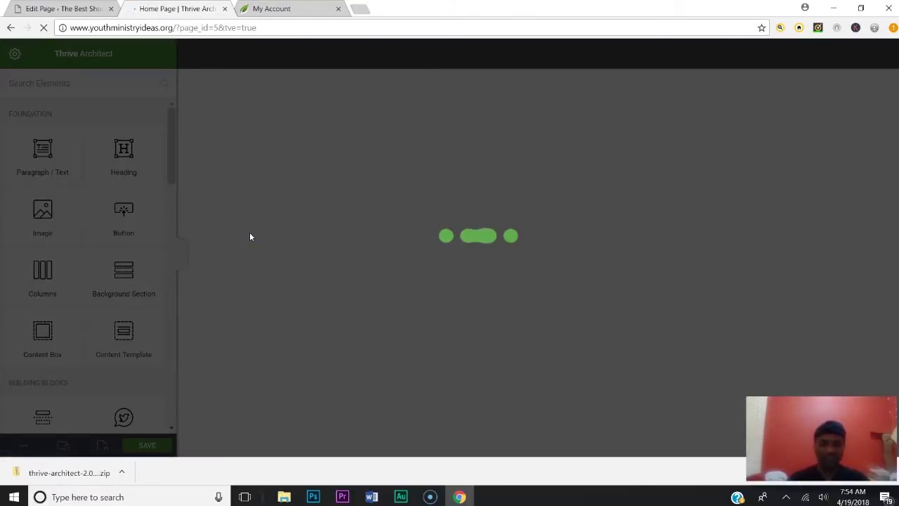
# Let the Home Page load in Thrive Architect, then switch to its Edit Page tab
pyautogui.click(283, 231)
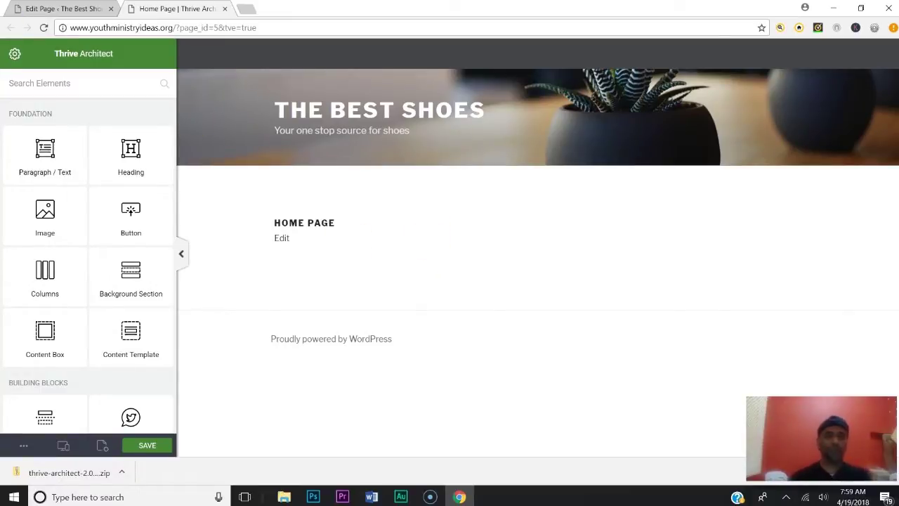
pyautogui.click(78, 7)
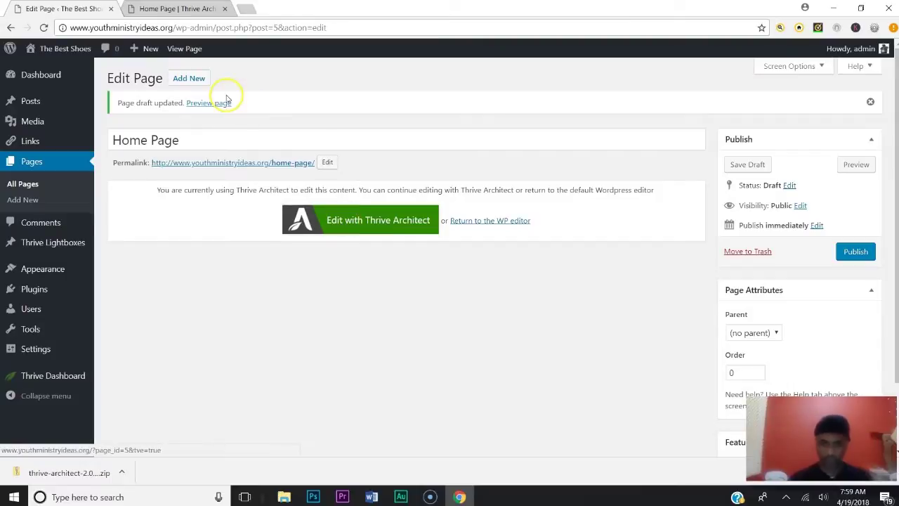
# Publish the Home Page and switch back to its Thrive Architect tab
pyautogui.click(855, 251)
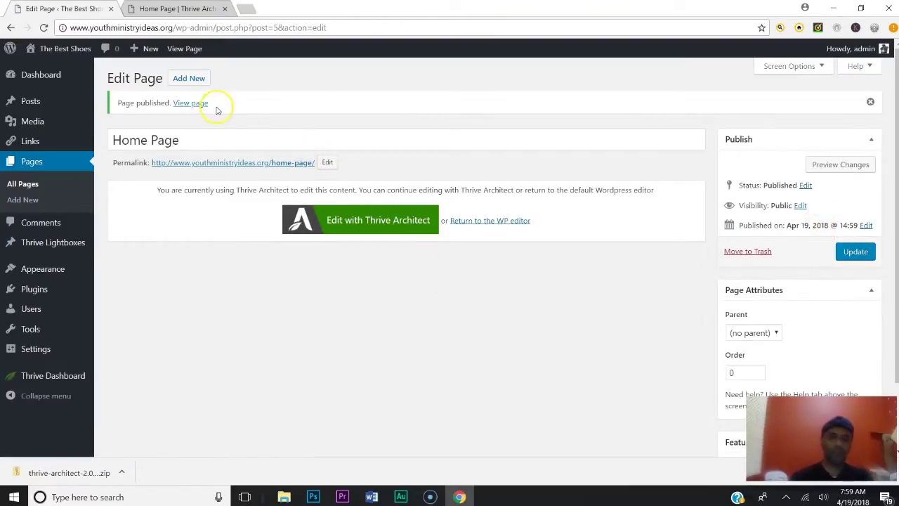
pyautogui.click(191, 10)
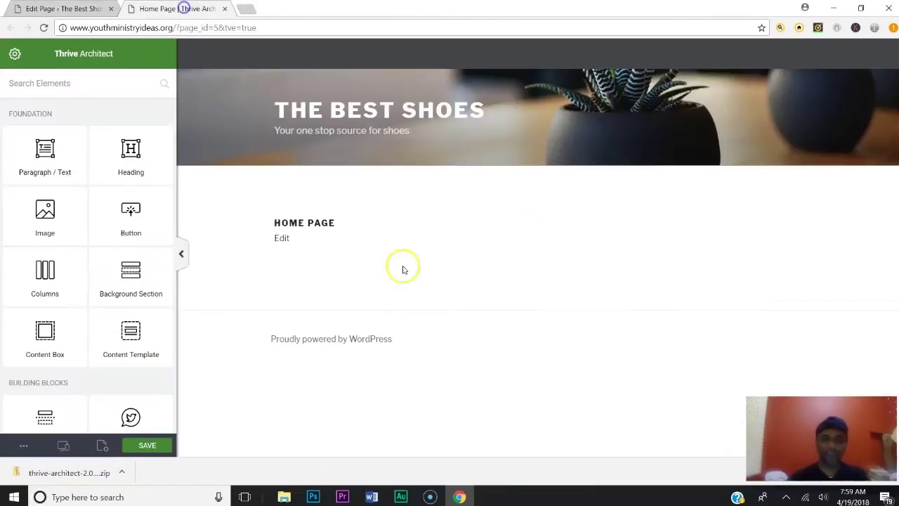
# Apply the Blank Page – Styled landing page template to Home Page and save it
pyautogui.click(15, 54)
pyautogui.click(119, 87)
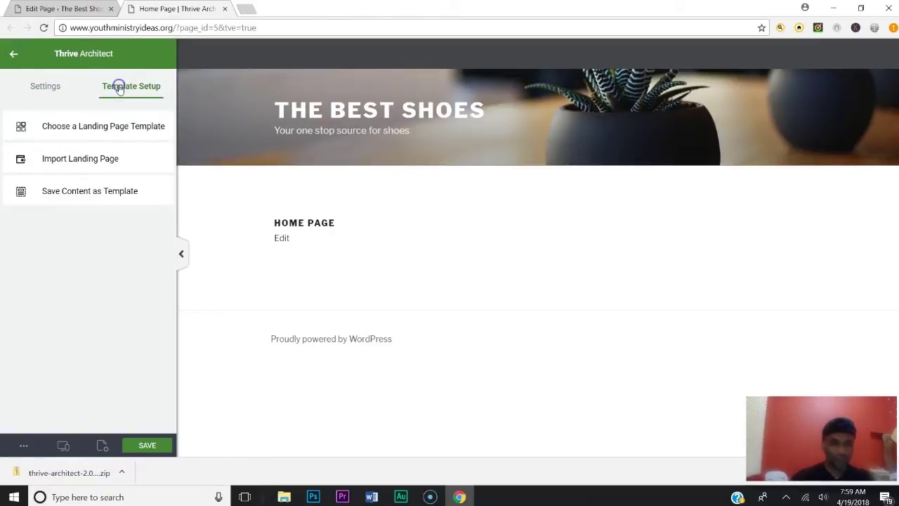
pyautogui.click(104, 133)
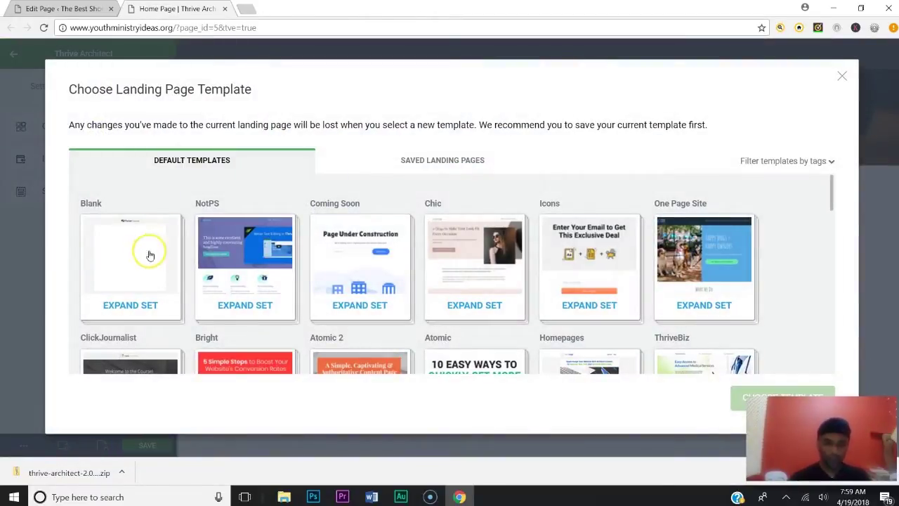
pyautogui.click(103, 234)
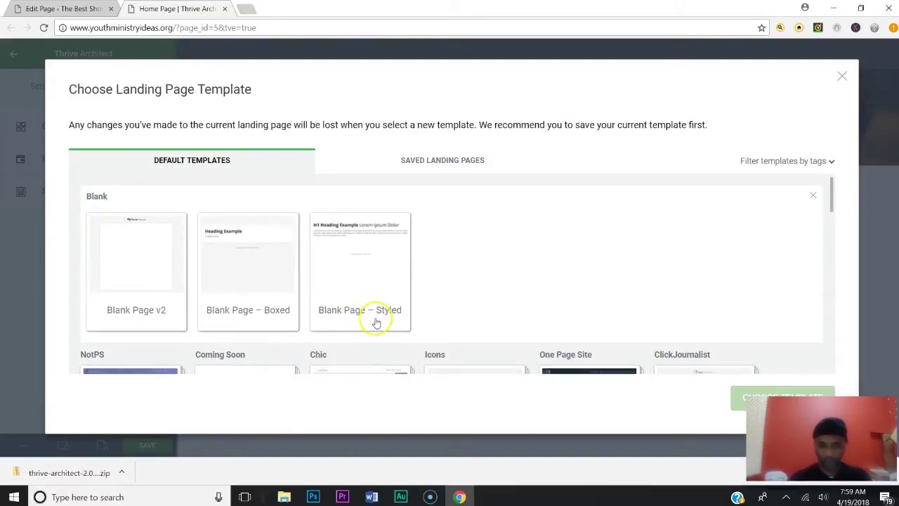
pyautogui.click(376, 275)
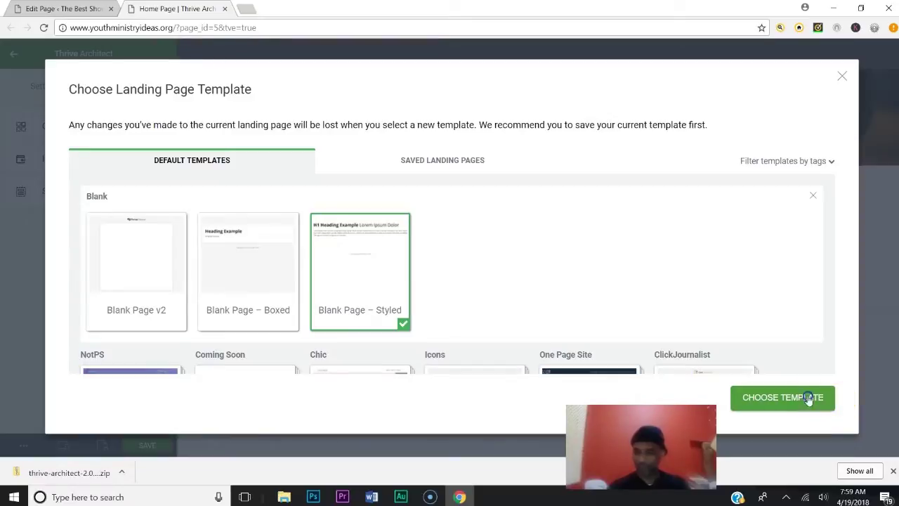
pyautogui.click(806, 397)
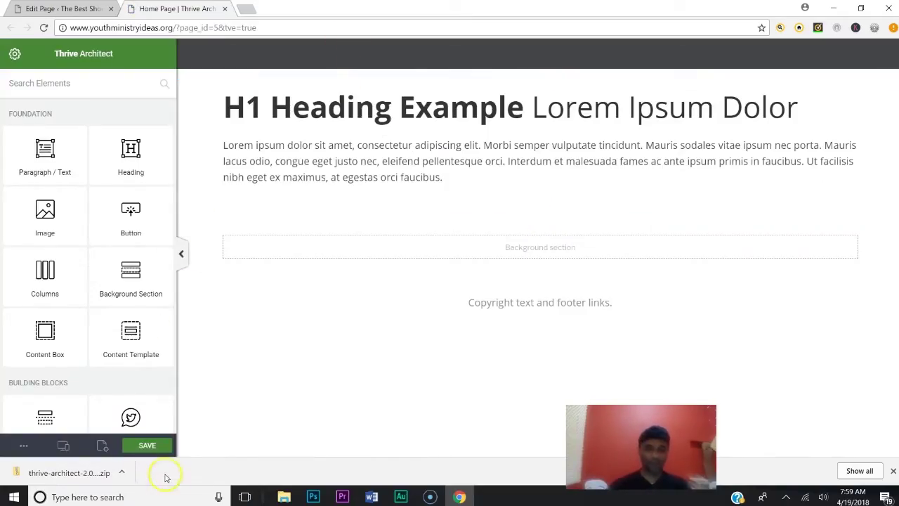
pyautogui.click(145, 444)
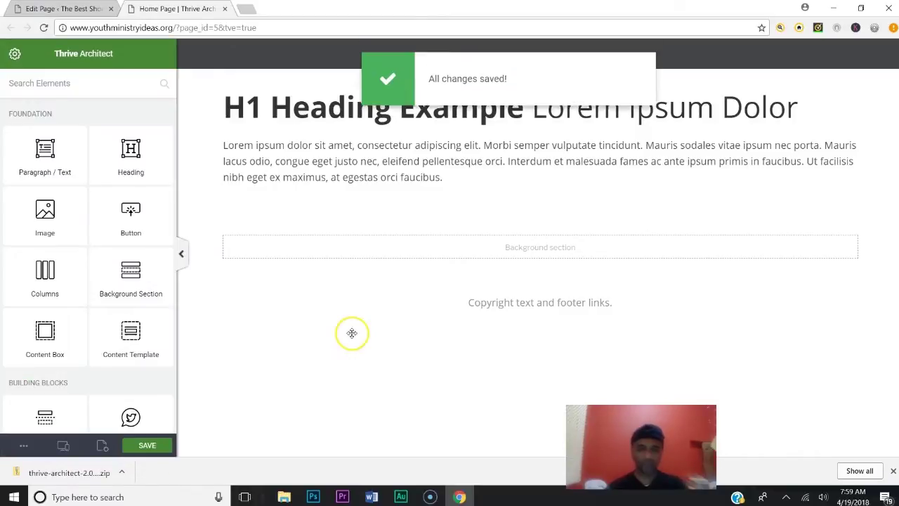
pyautogui.click(250, 10)
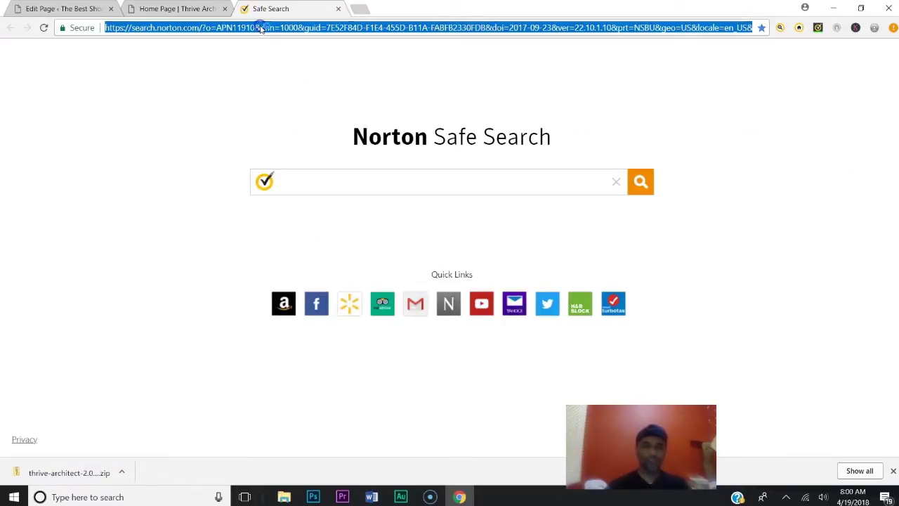
# Load youthministryideas.org in the new tab, then return to the Home Page's Edit Page screen
pyautogui.write('you')
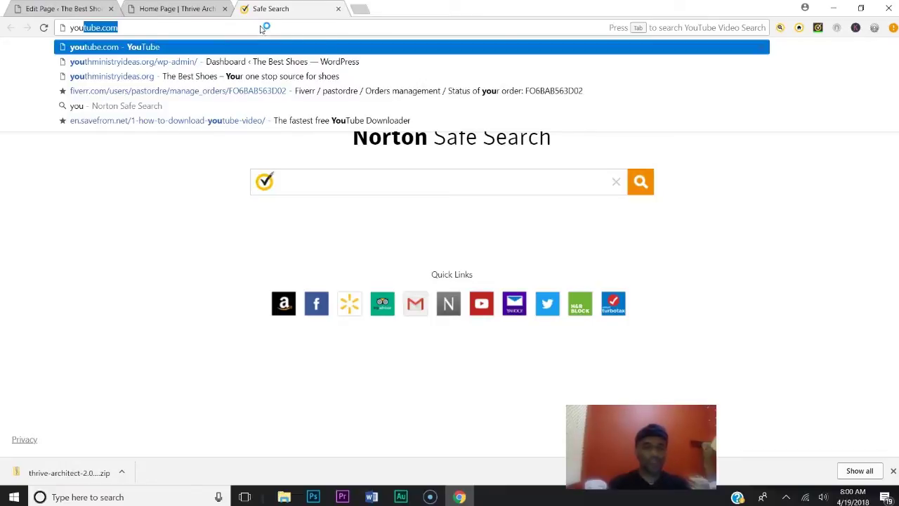
pyautogui.write('th')
pyautogui.press('Right')
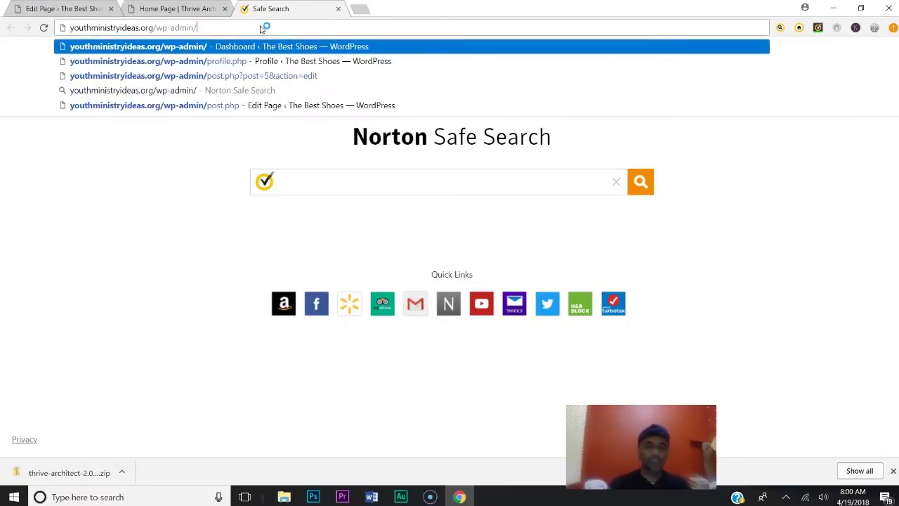
pyautogui.press('BackSpace')
pyautogui.press('BackSpace')
pyautogui.press('BackSpace')
pyautogui.press('BackSpace')
pyautogui.press('BackSpace')
pyautogui.press('BackSpace')
pyautogui.press('BackSpace')
pyautogui.press('BackSpace')
pyautogui.press('BackSpace')
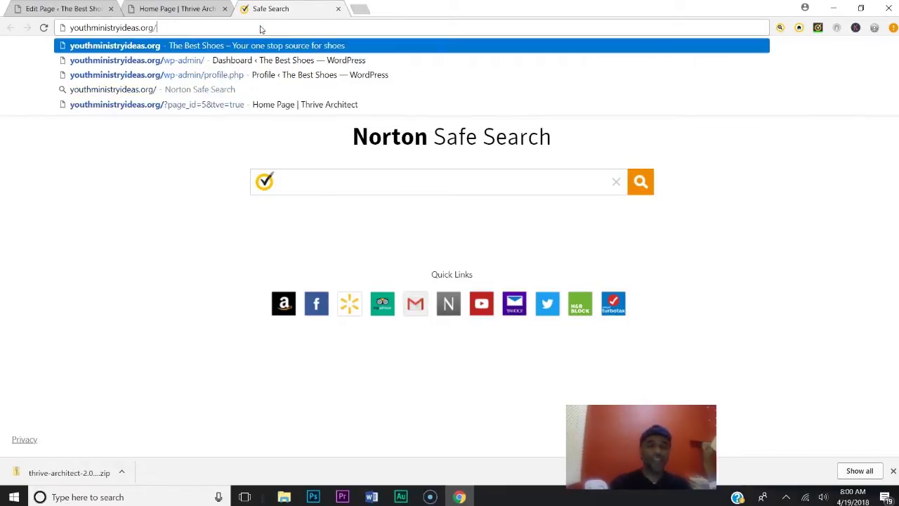
pyautogui.press('Return')
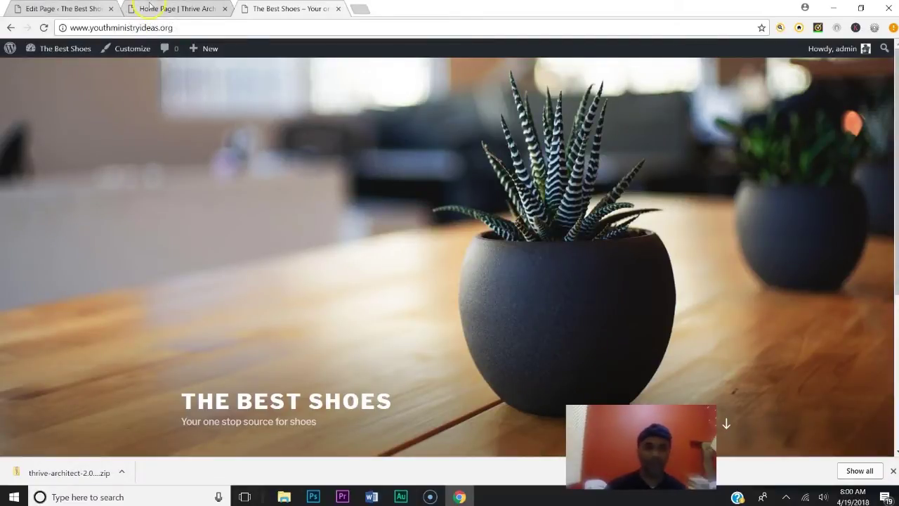
pyautogui.click(149, 7)
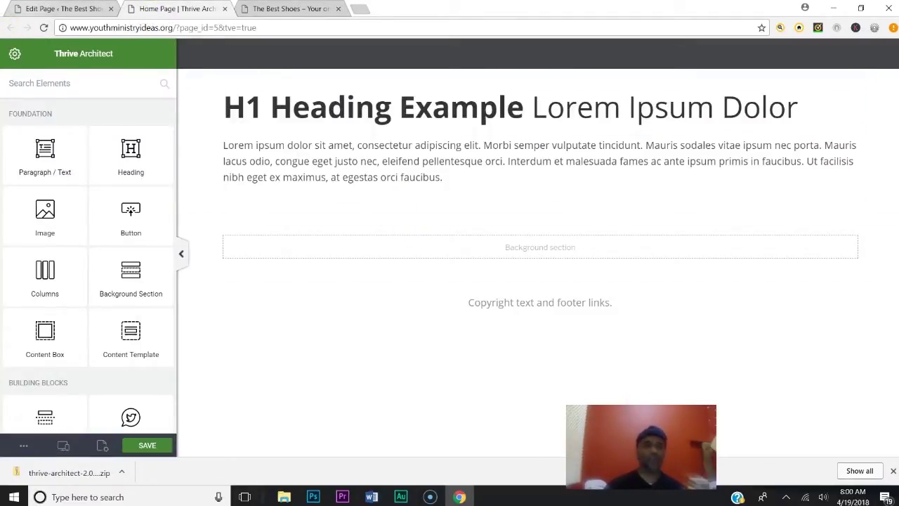
pyautogui.click(59, 8)
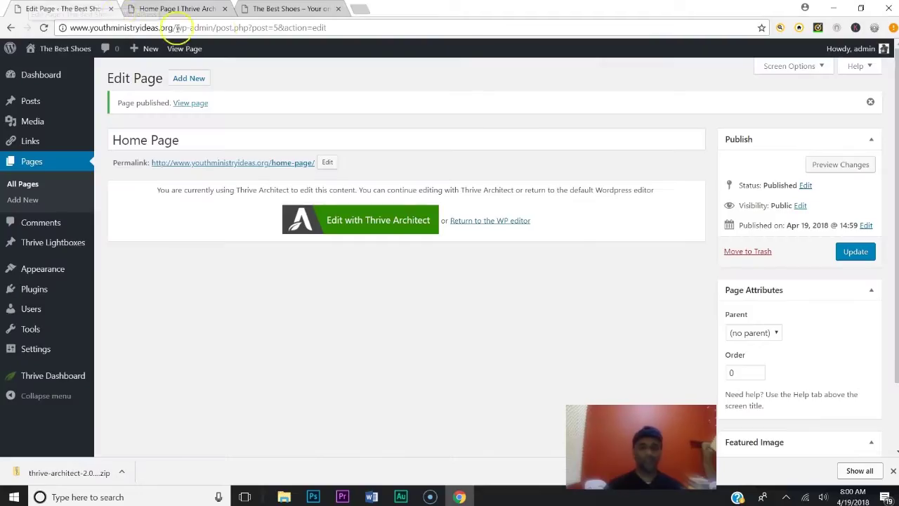
# In Reading settings, make the static Home Page the site's homepage and save
pyautogui.click(43, 79)
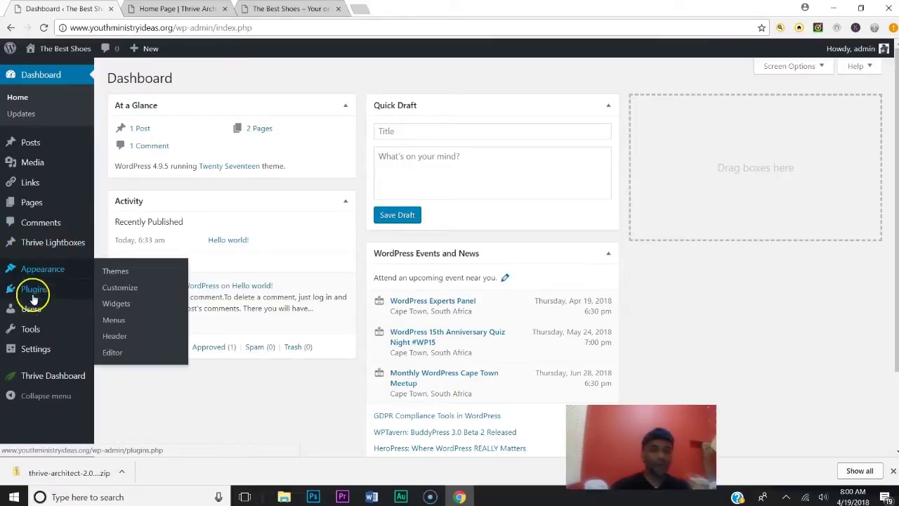
pyautogui.moveTo(35, 349)
pyautogui.click(113, 358)
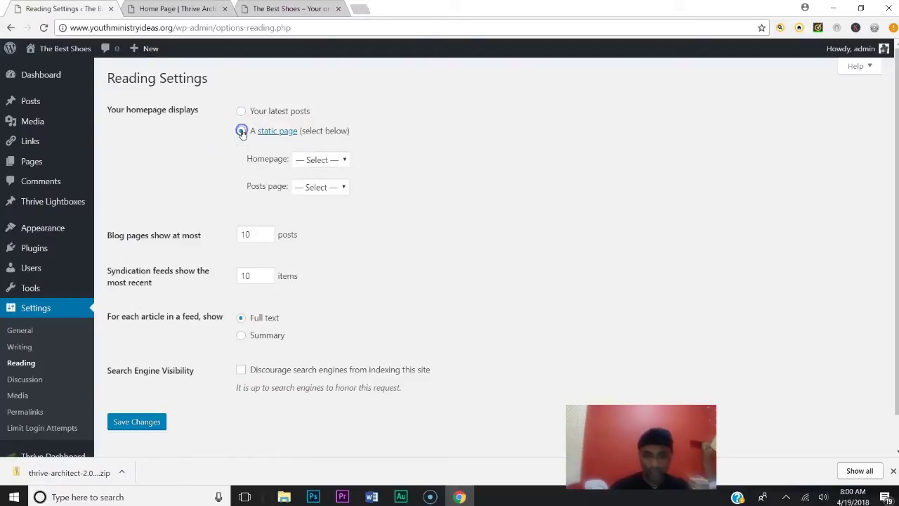
pyautogui.click(322, 161)
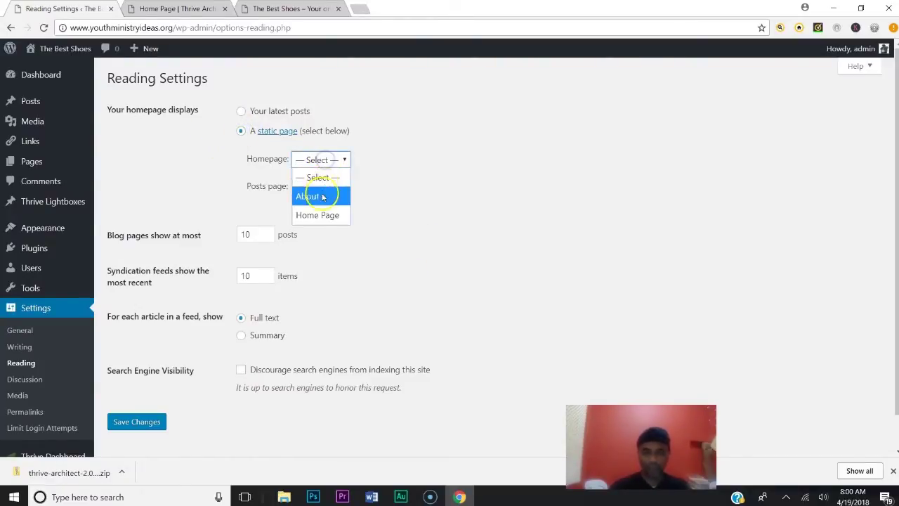
pyautogui.click(321, 215)
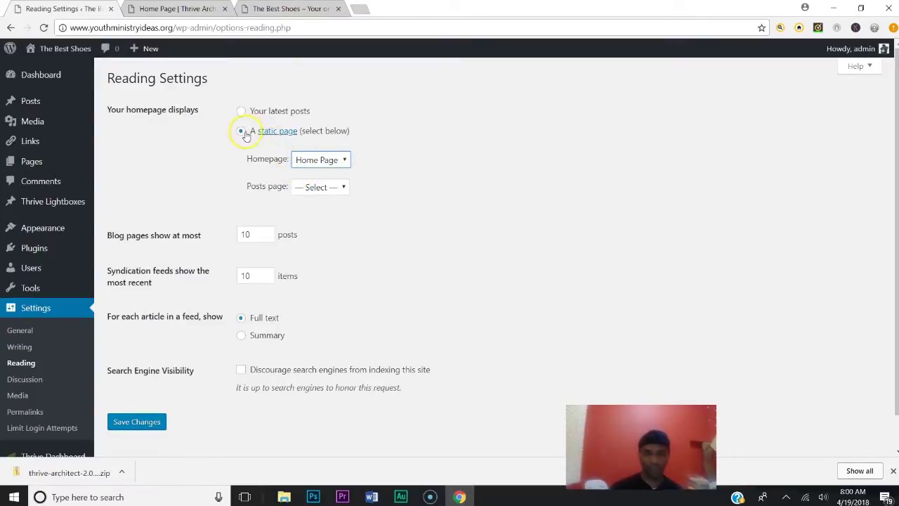
pyautogui.click(151, 428)
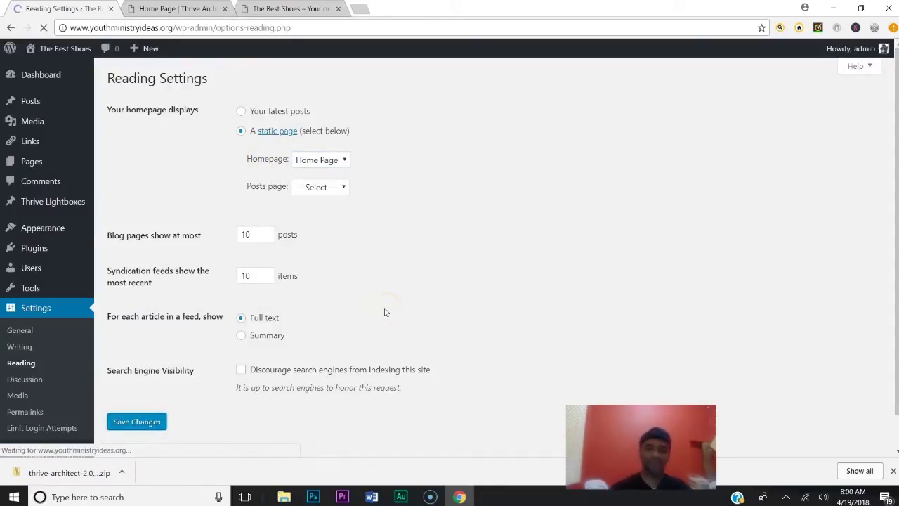
# Reload the live site to check the new static homepage
pyautogui.click(295, 9)
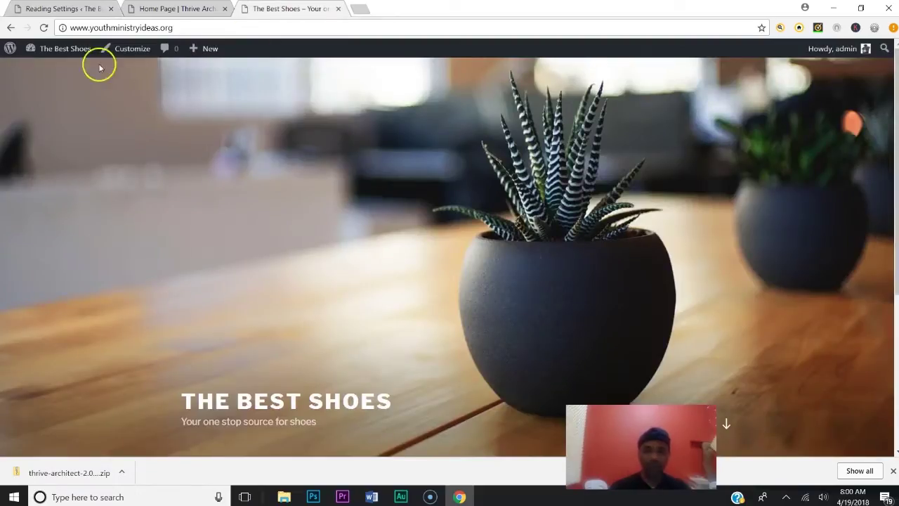
pyautogui.click(43, 27)
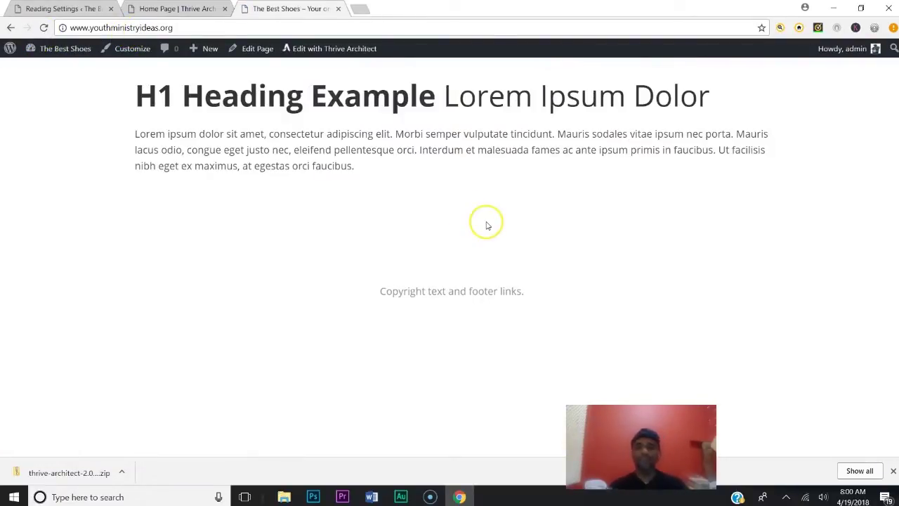
pyautogui.click(194, 9)
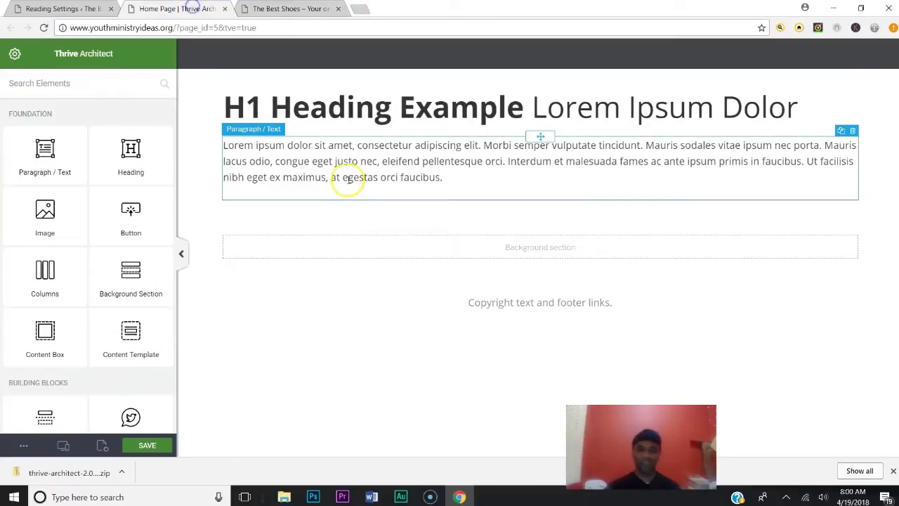
# Cut the heading down to 'H1 Heading', save, and reload the live site to confirm
pyautogui.click(373, 121)
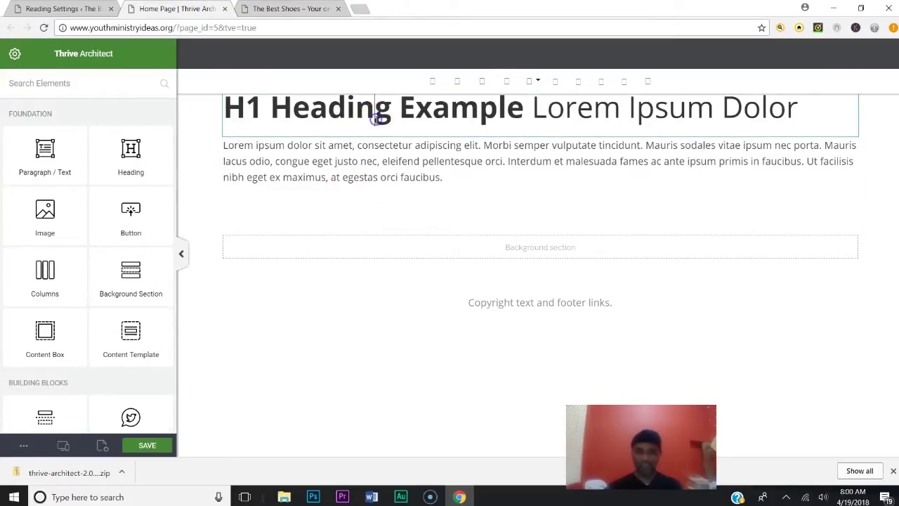
pyautogui.click(375, 123)
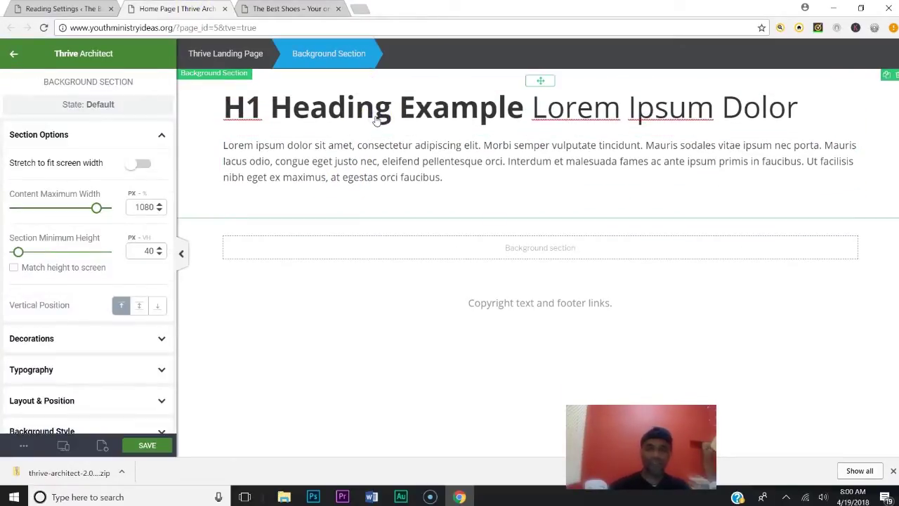
pyautogui.click(412, 114)
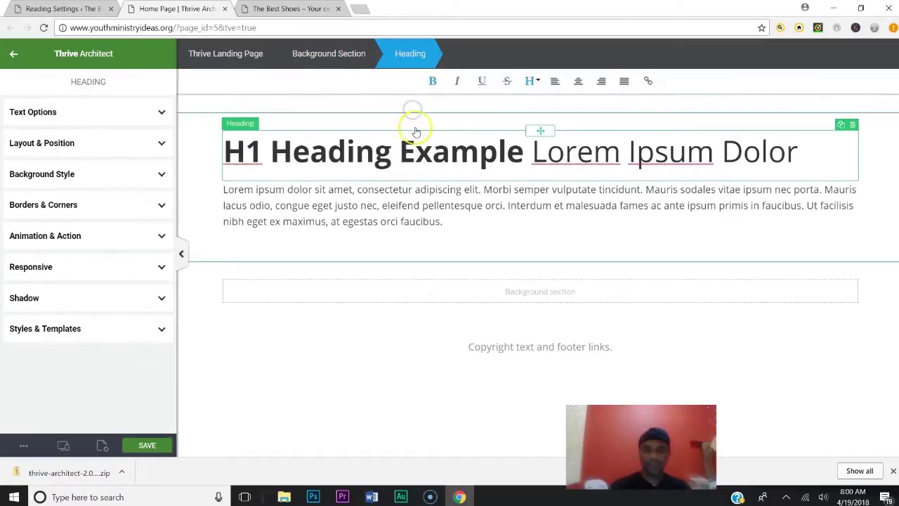
pyautogui.press('Delete')
pyautogui.press('Delete')
pyautogui.press('Delete')
pyautogui.press('Delete')
pyautogui.press('Delete')
pyautogui.press('Delete')
pyautogui.press('Delete')
pyautogui.press('Delete')
pyautogui.press('Delete')
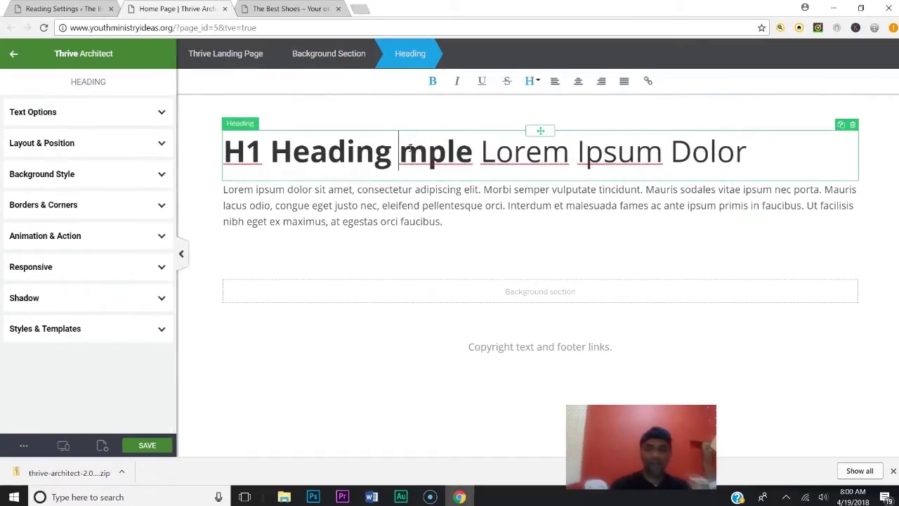
pyautogui.press('Delete')
pyautogui.press('Delete')
pyautogui.press('Delete')
pyautogui.press('Delete')
pyautogui.press('Delete')
pyautogui.press('Delete')
pyautogui.press('Delete')
pyautogui.press('Delete')
pyautogui.press('Delete')
pyautogui.press('Delete')
pyautogui.press('Delete')
pyautogui.press('Delete')
pyautogui.press('Delete')
pyautogui.press('Delete')
pyautogui.press('Delete')
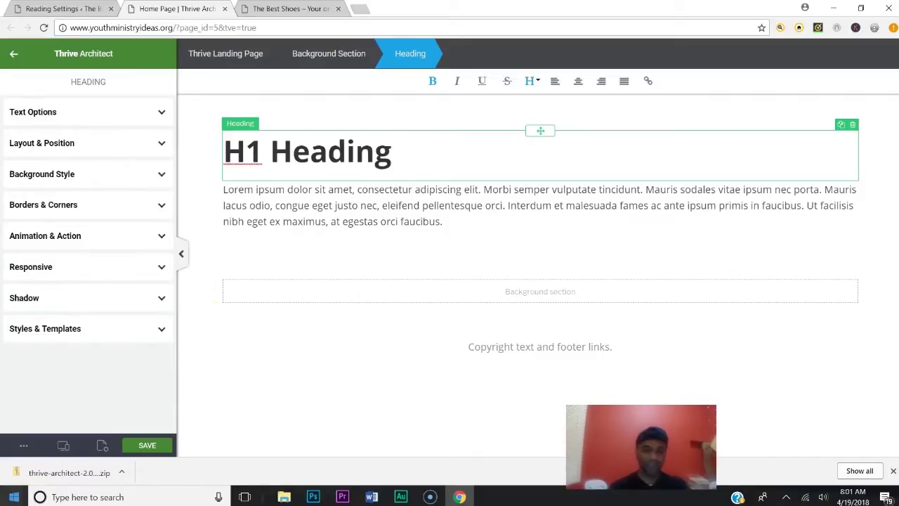
pyautogui.click(140, 444)
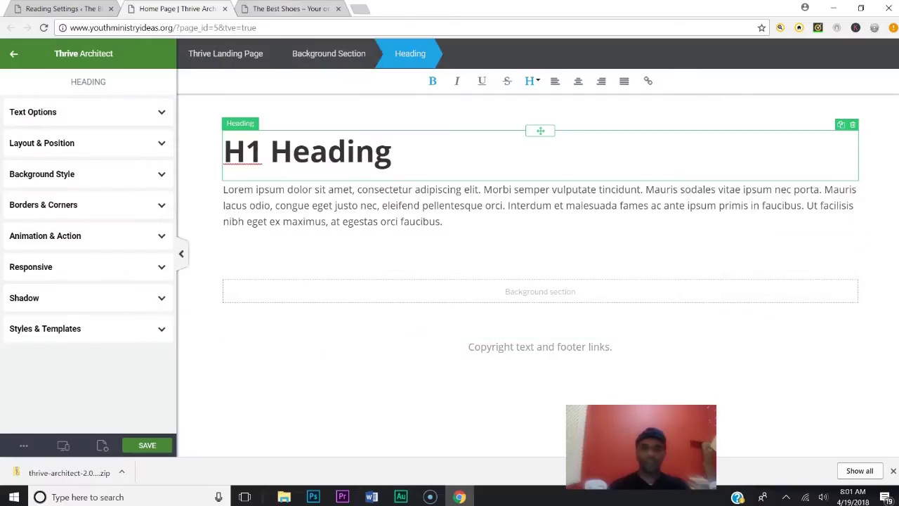
pyautogui.click(284, 8)
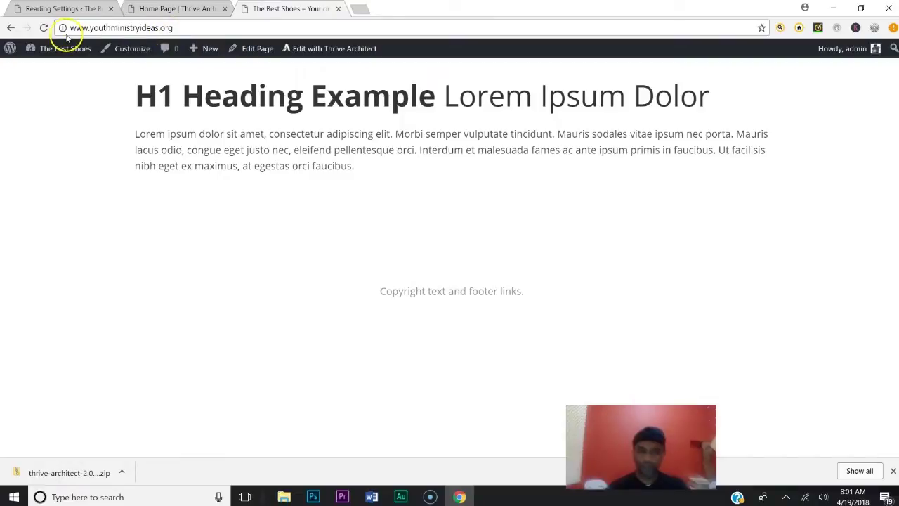
pyautogui.click(43, 28)
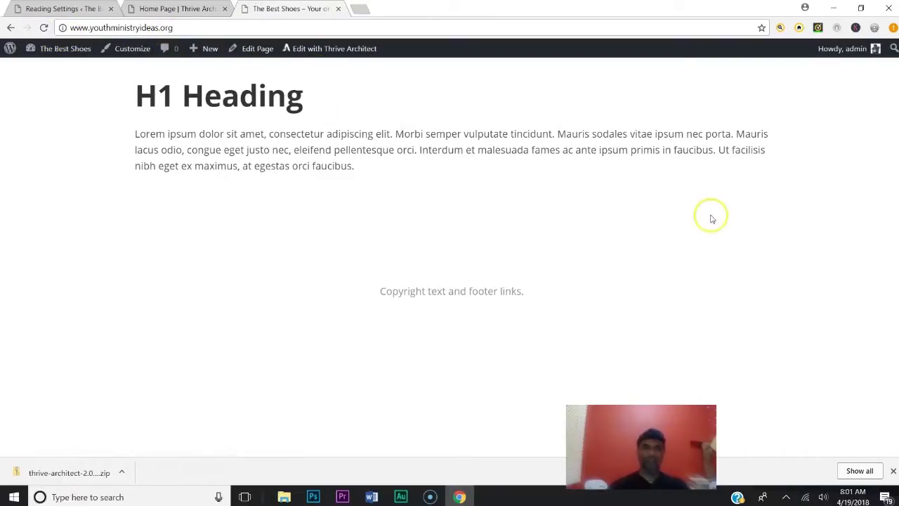
# Leave the page editor and return to the WordPress Dashboard tab
pyautogui.click(178, 8)
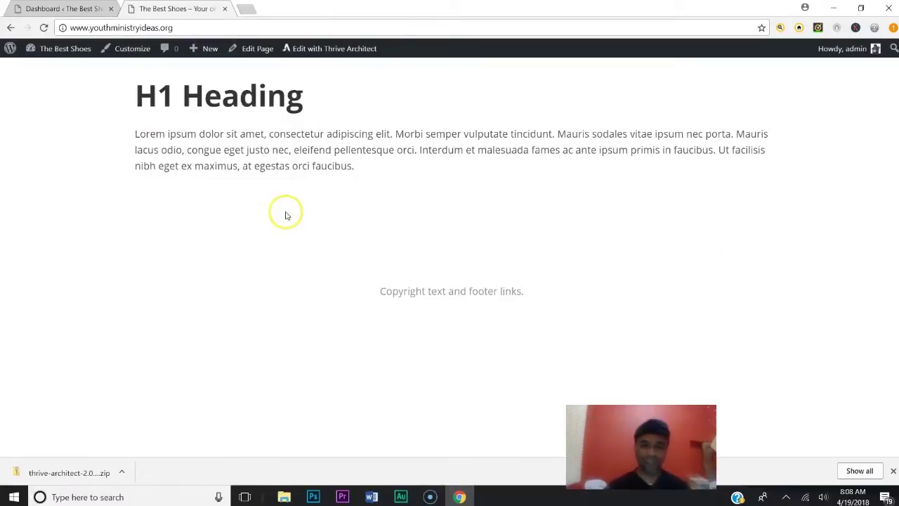
pyautogui.click(63, 9)
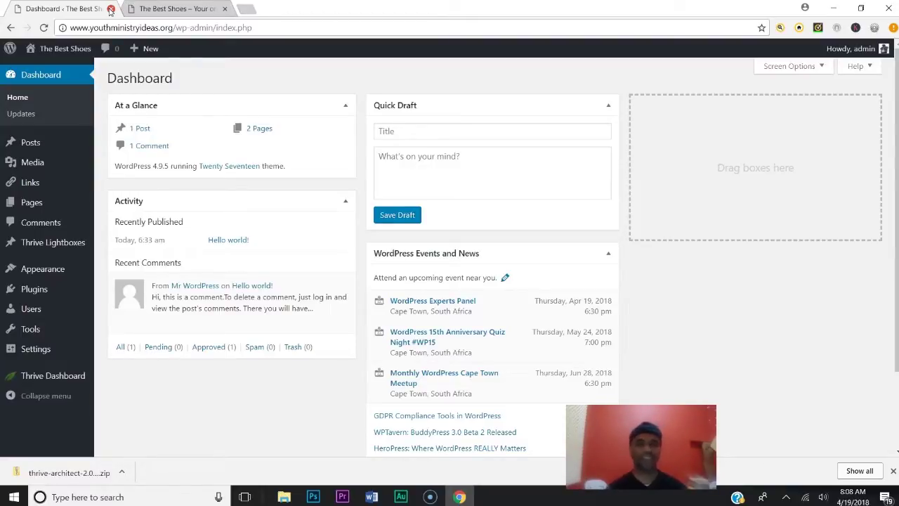
# Close every Chrome tab and relaunch Chrome from the desktop icon
pyautogui.click(110, 8)
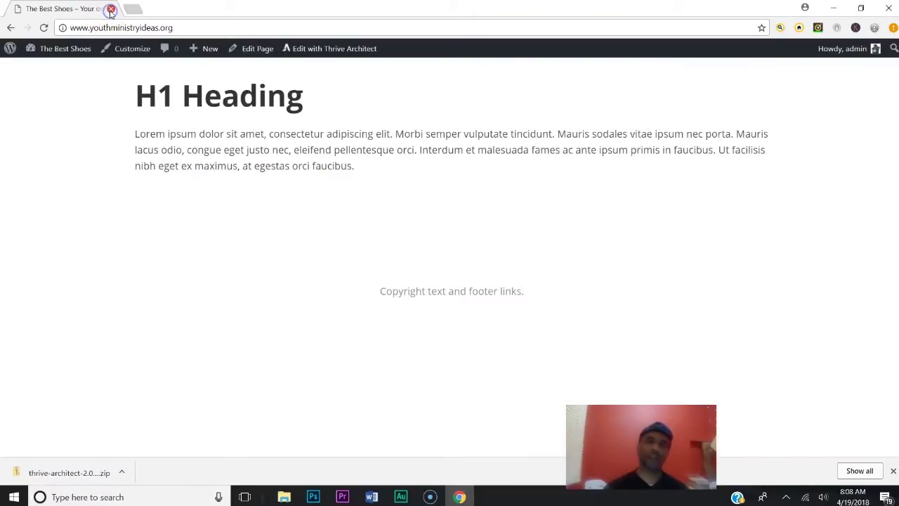
pyautogui.click(110, 9)
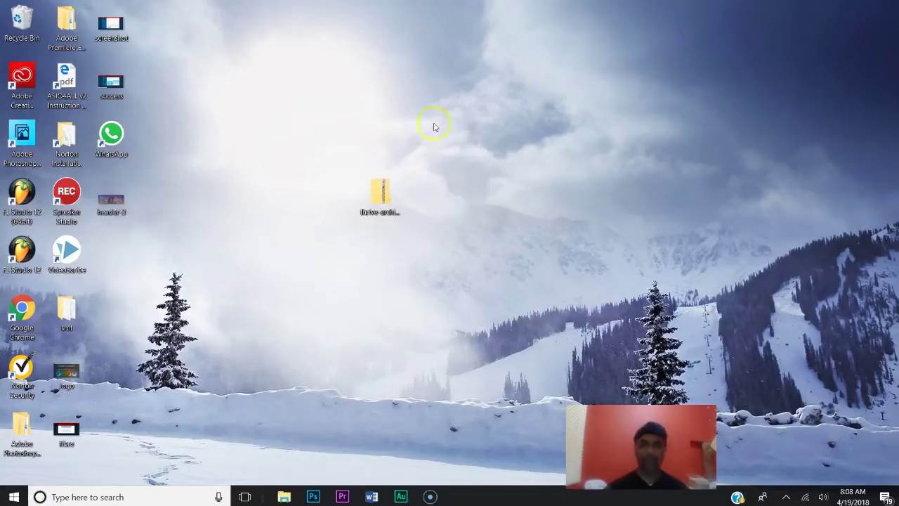
pyautogui.doubleClick(25, 312)
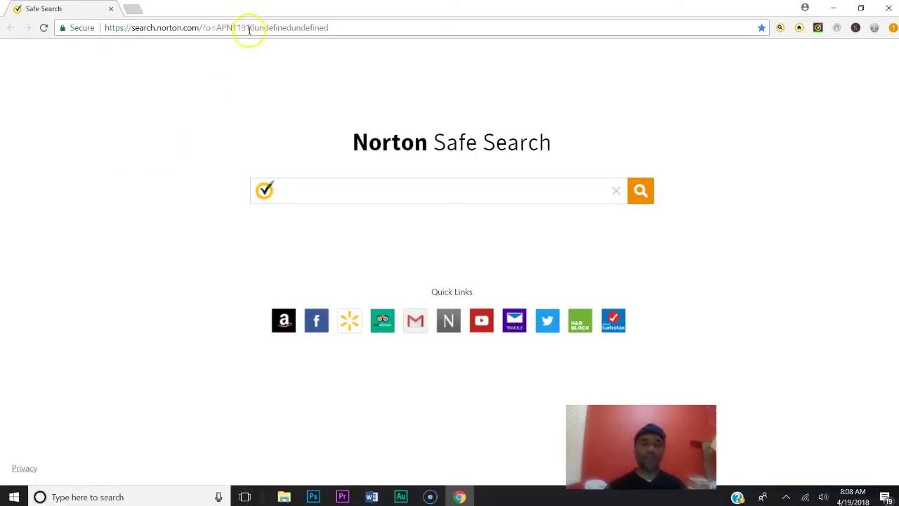
# Go to youthministryideas.org/wp-admin/ in the address bar
pyautogui.click(249, 29)
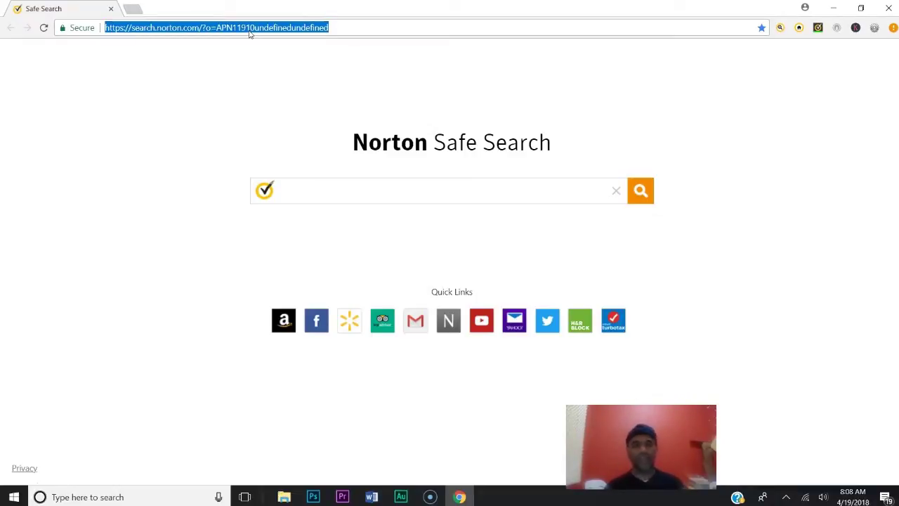
pyautogui.write('youthministryideas.org')
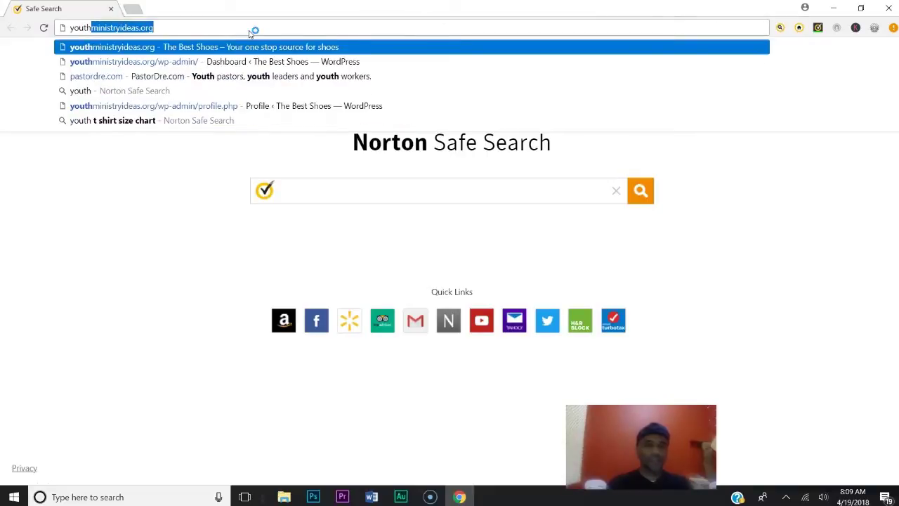
pyautogui.press('End')
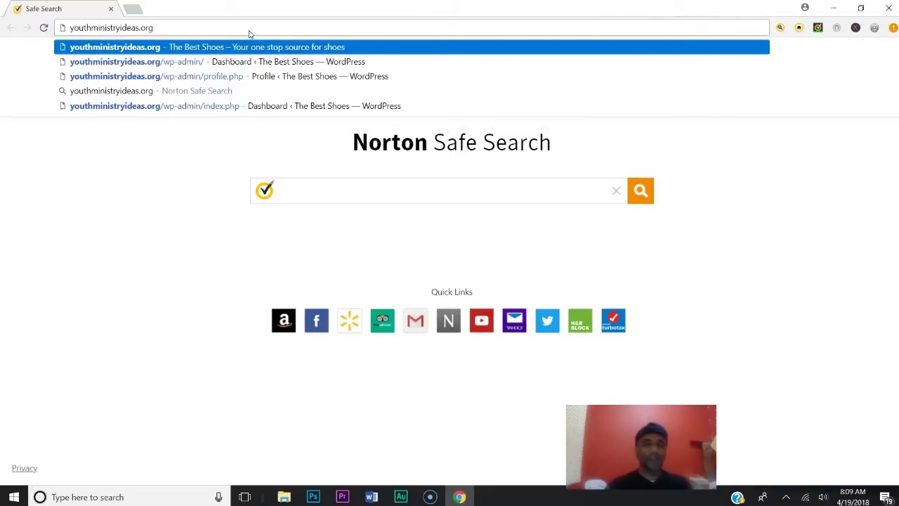
pyautogui.write('/w')
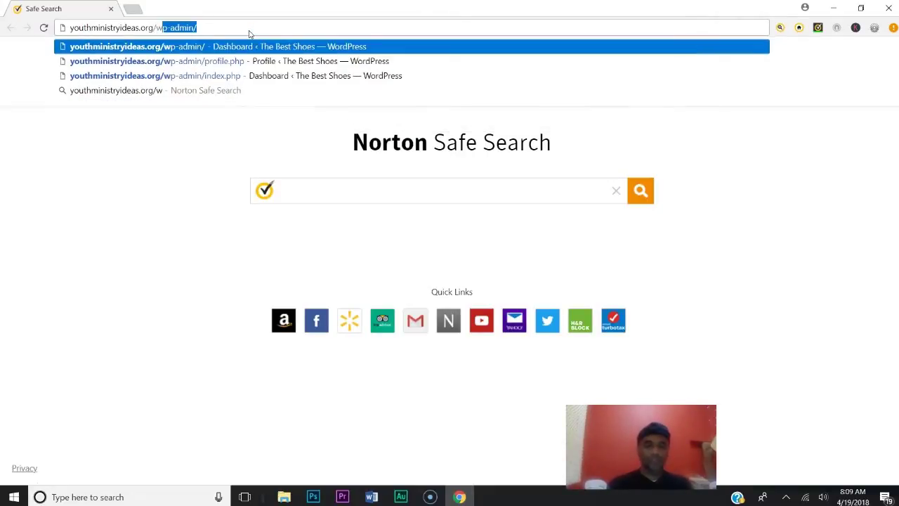
pyautogui.write('p-admin/')
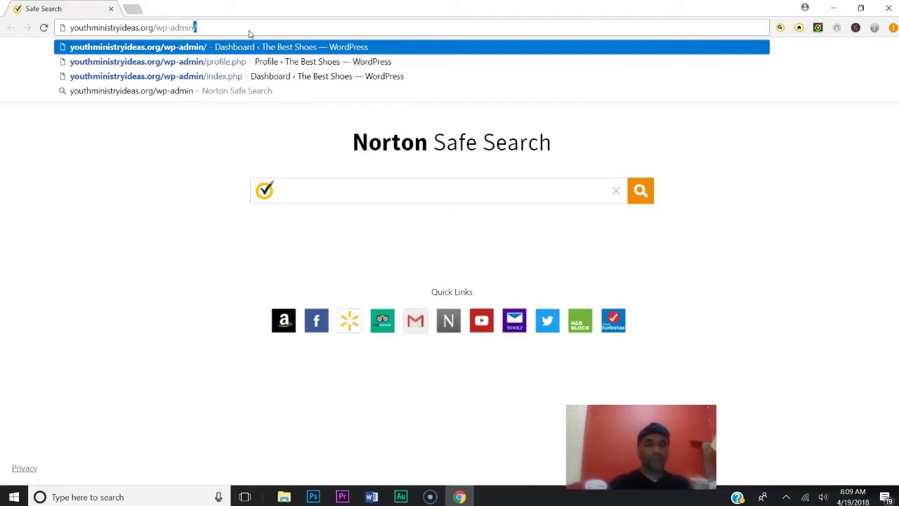
pyautogui.press('Return')
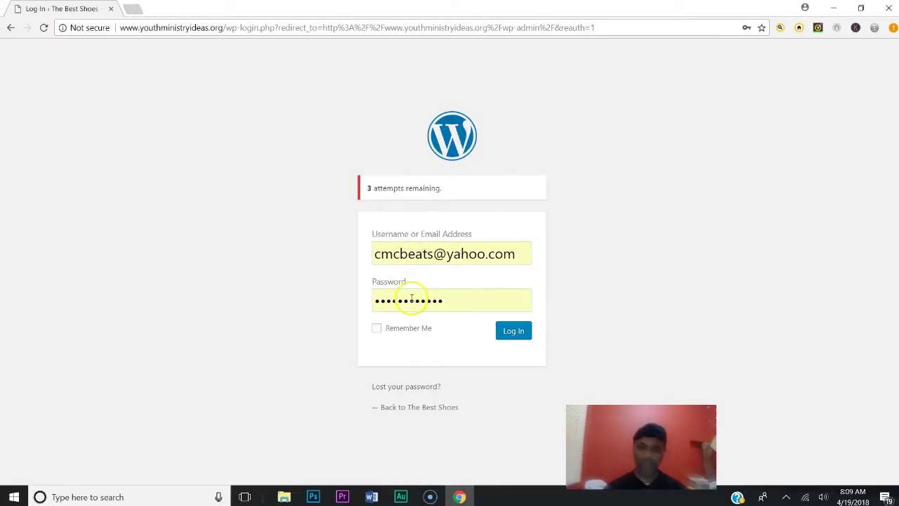
# Log in with the saved credentials and open the Pages list
pyautogui.click(517, 333)
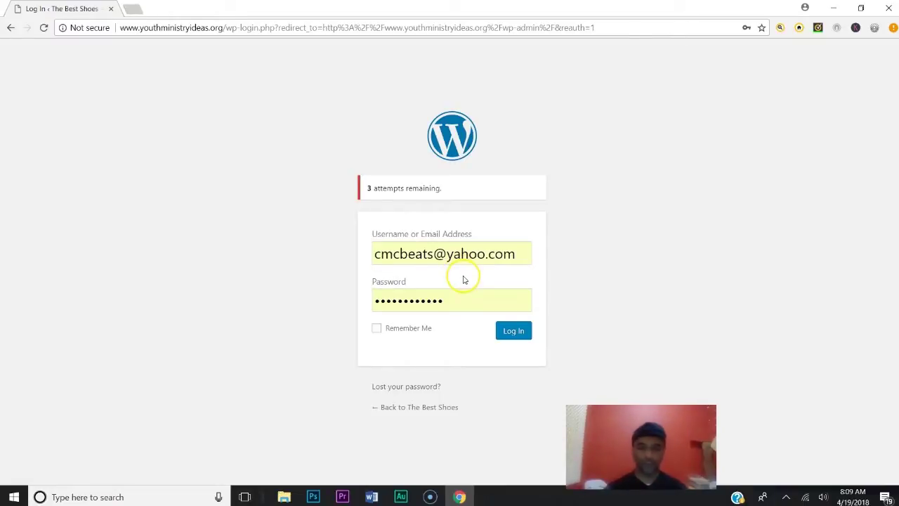
pyautogui.click(499, 331)
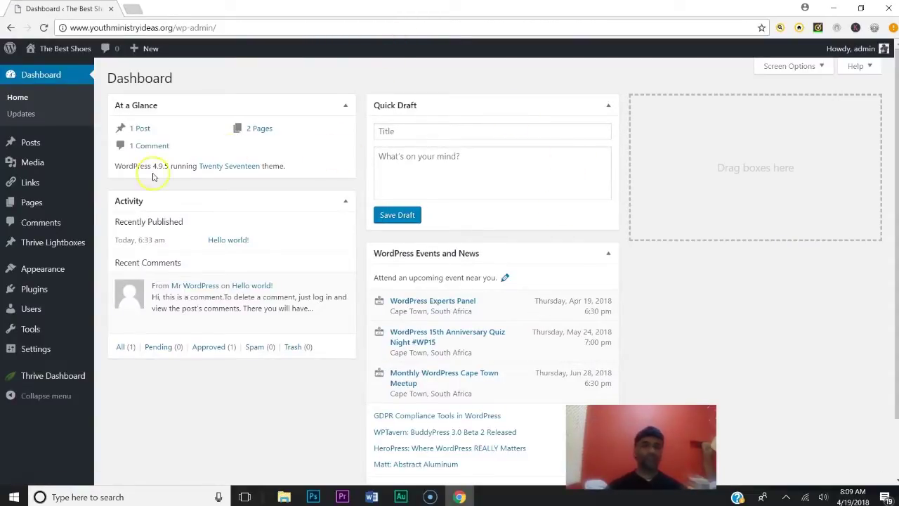
pyautogui.click(39, 207)
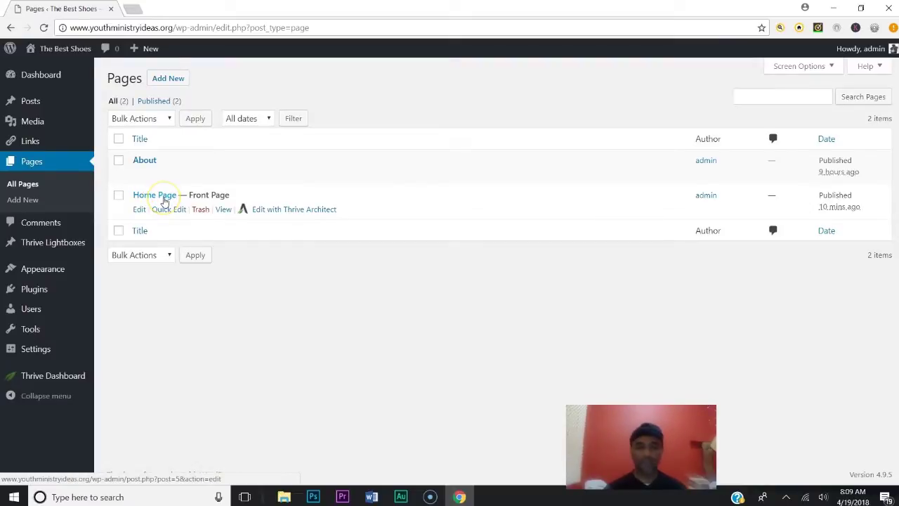
pyautogui.click(267, 208)
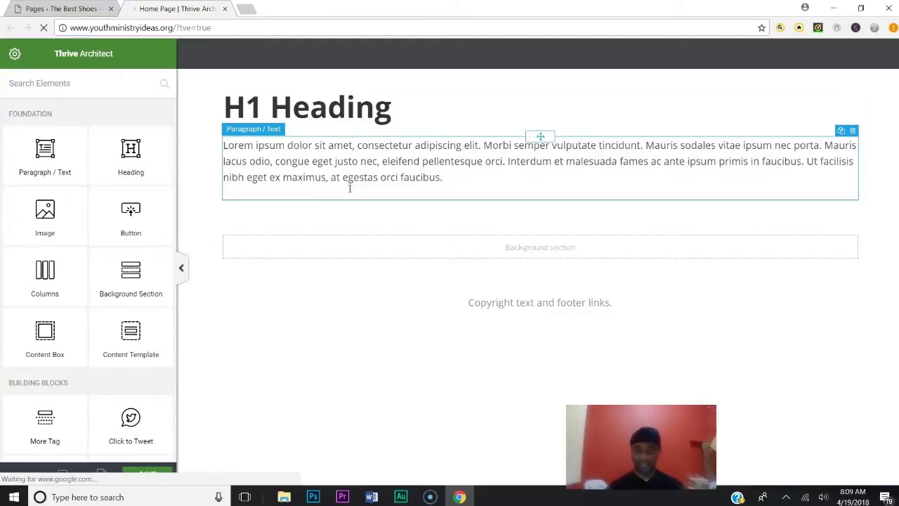
pyautogui.click(45, 181)
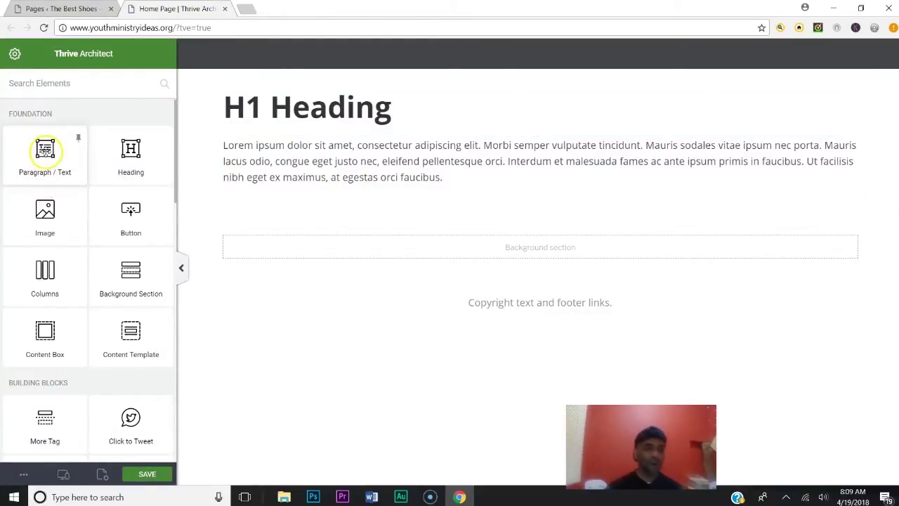
pyautogui.click(45, 148)
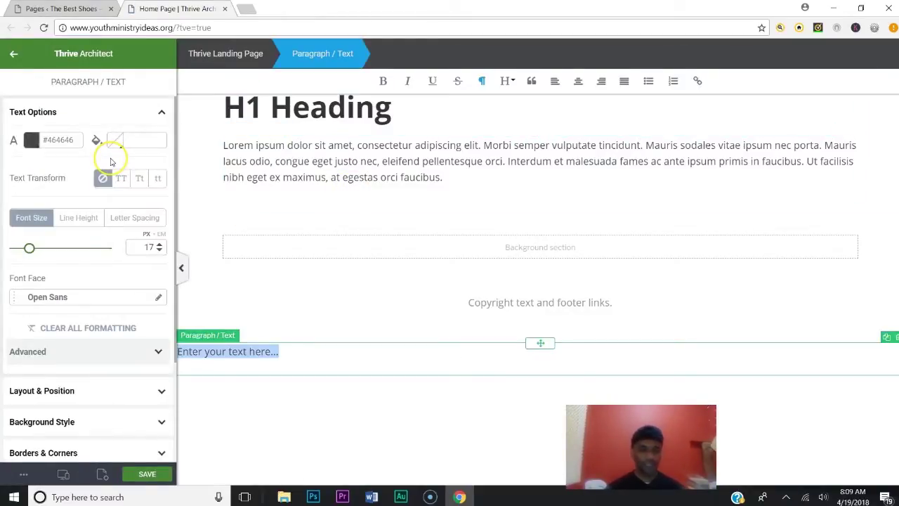
pyautogui.click(894, 337)
pyautogui.moveTo(134, 143); pyautogui.dragTo(445, 288)
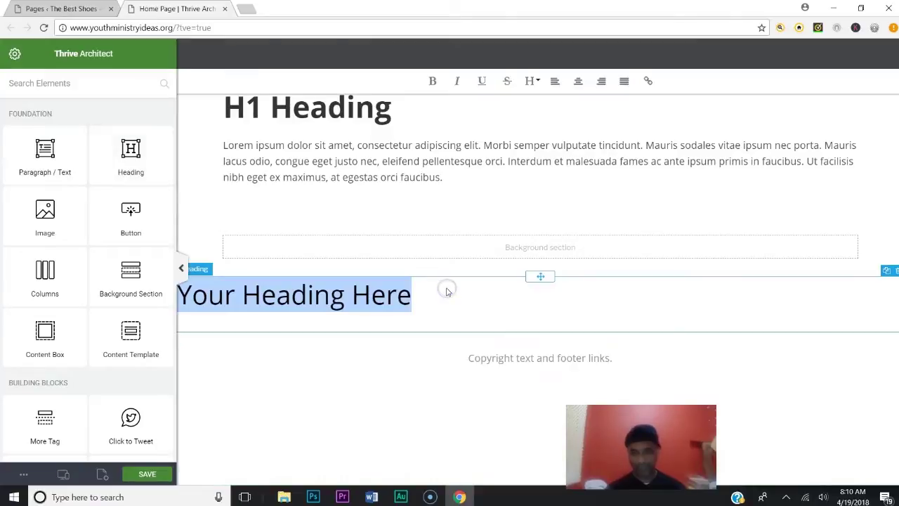
pyautogui.click(895, 271)
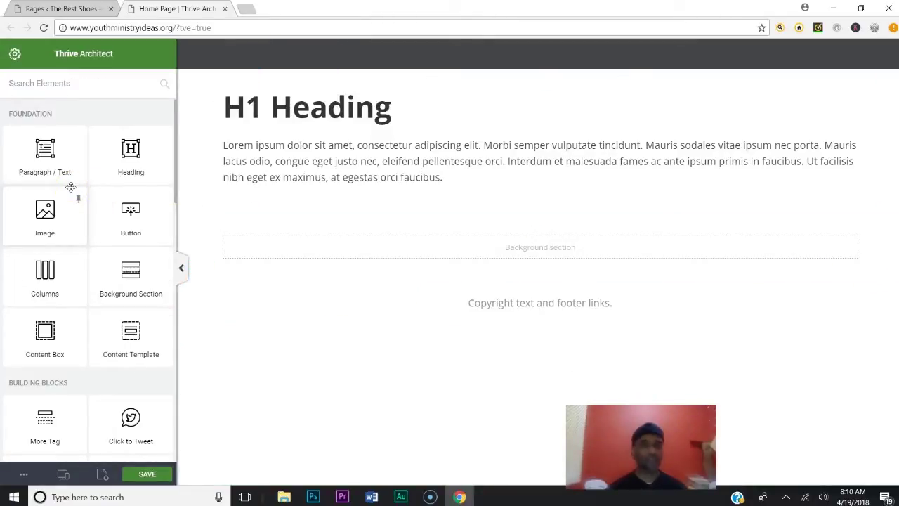
pyautogui.scroll(-2, 56, 190)
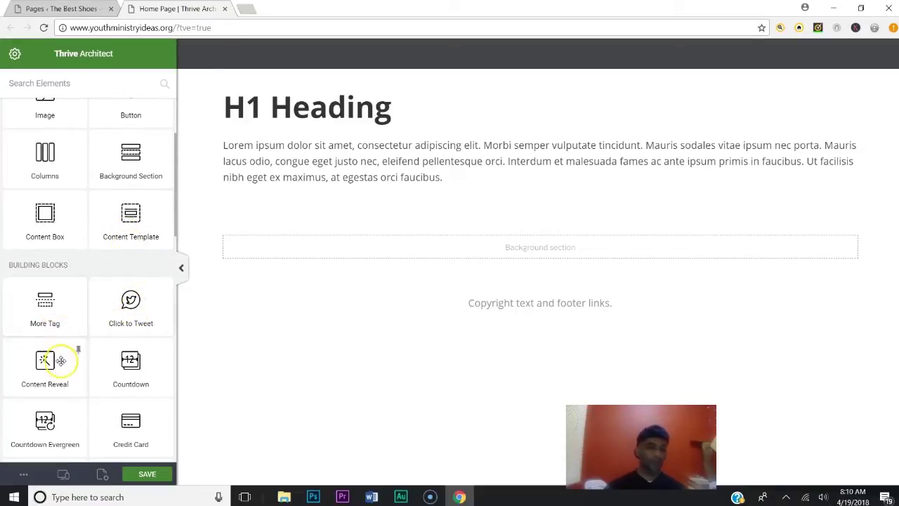
pyautogui.scroll(-9, 118, 384)
pyautogui.scroll(-2, 116, 376)
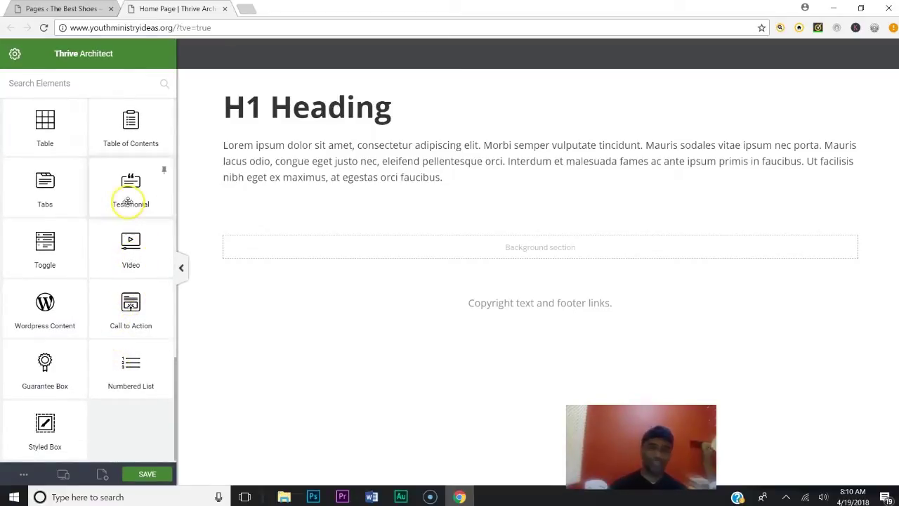
pyautogui.scroll(3, 105, 214)
pyautogui.scroll(10, 105, 220)
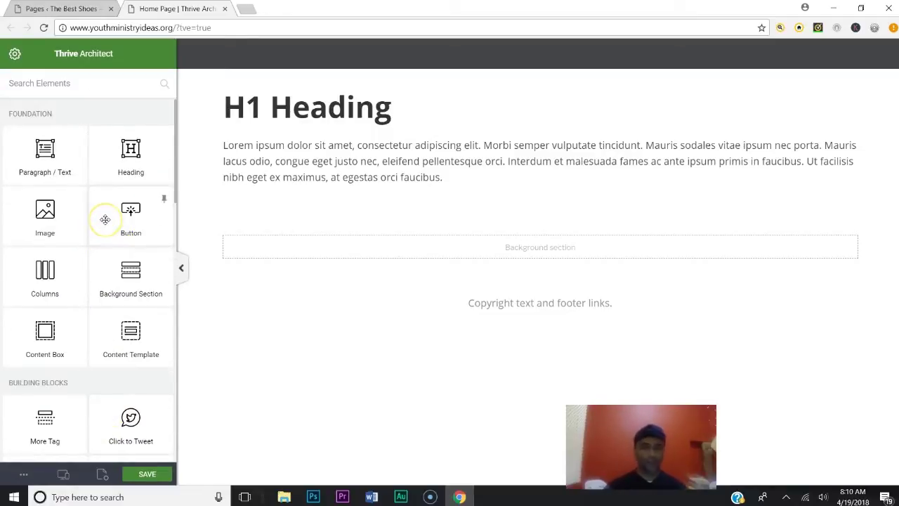
# Delete the H1 heading, lorem ipsum paragraph, copyright footer and all three background sections
pyautogui.click(351, 123)
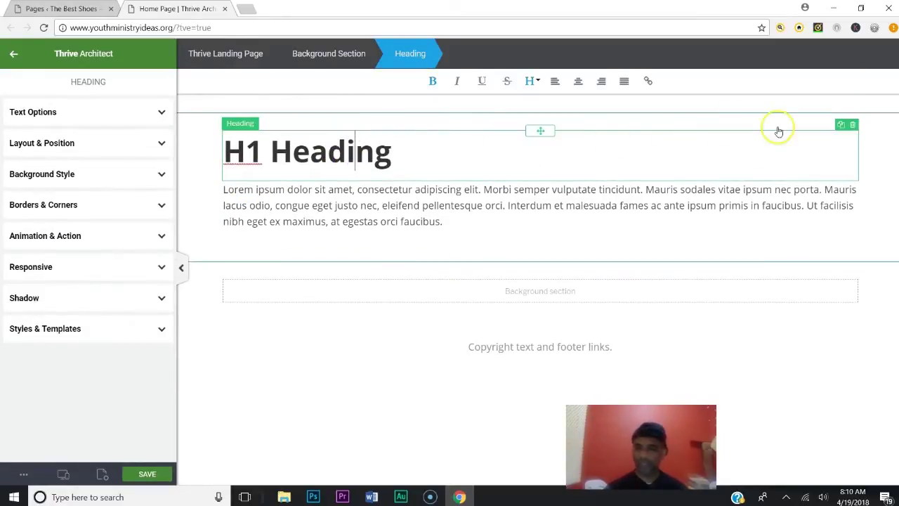
pyautogui.click(853, 125)
pyautogui.click(490, 111)
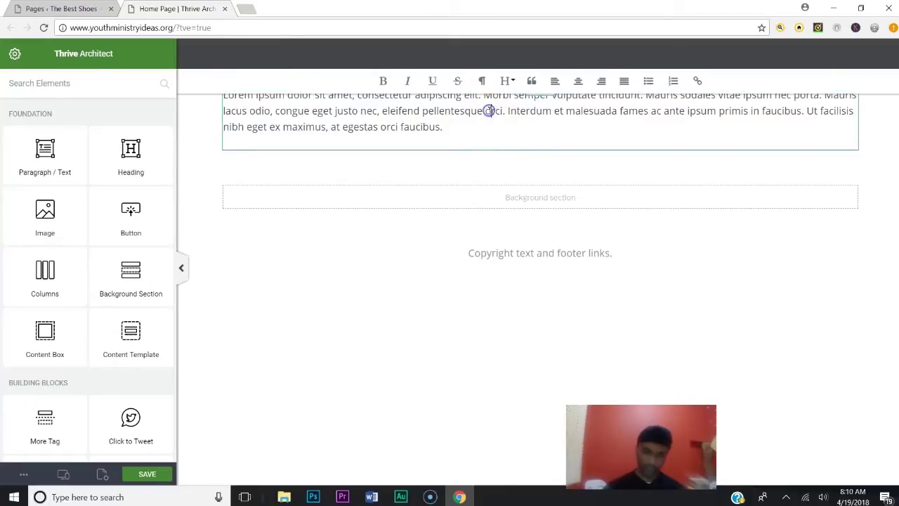
pyautogui.click(853, 125)
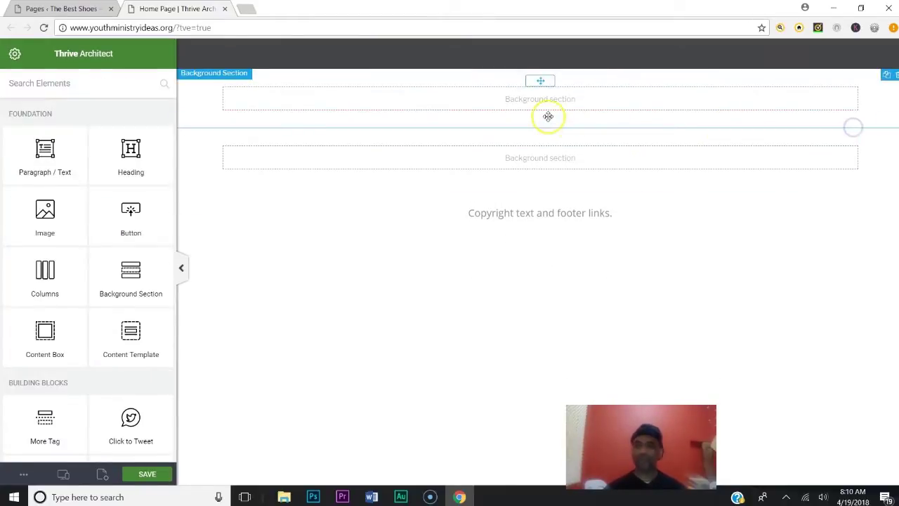
pyautogui.click(510, 101)
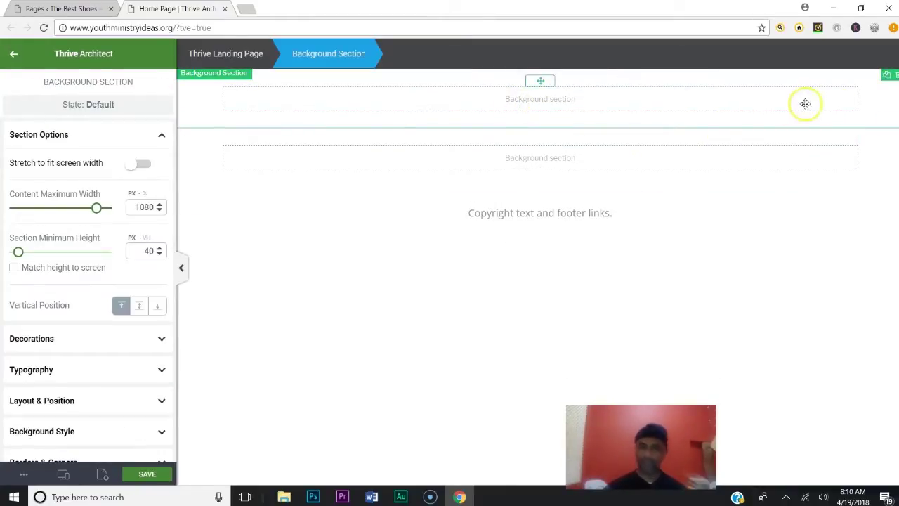
pyautogui.click(894, 81)
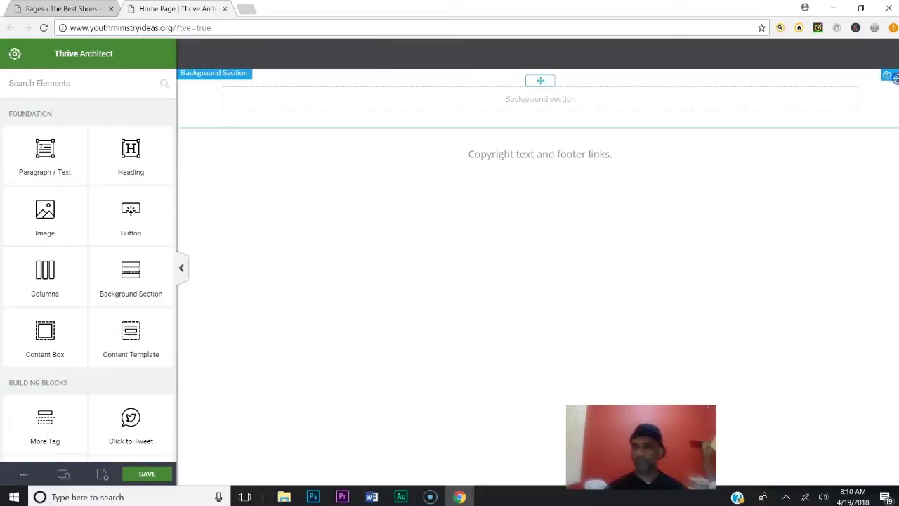
pyautogui.click(552, 98)
pyautogui.click(889, 76)
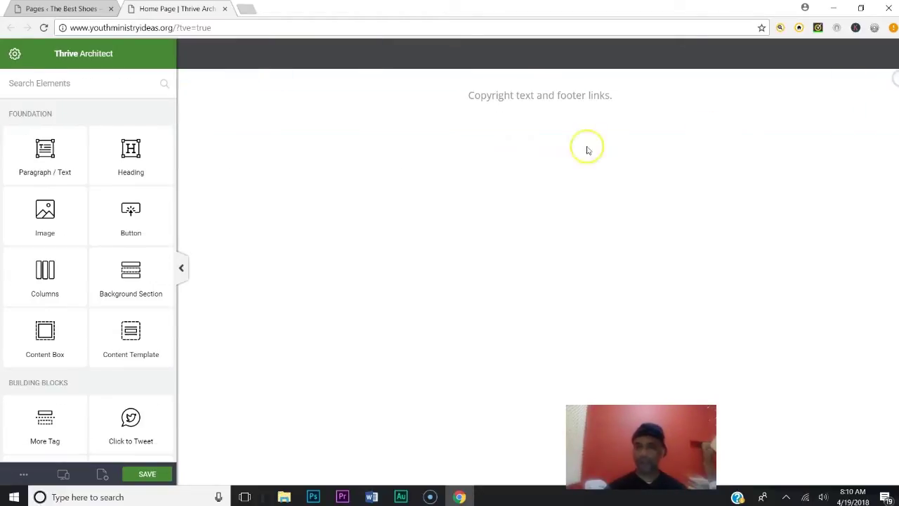
pyautogui.click(617, 102)
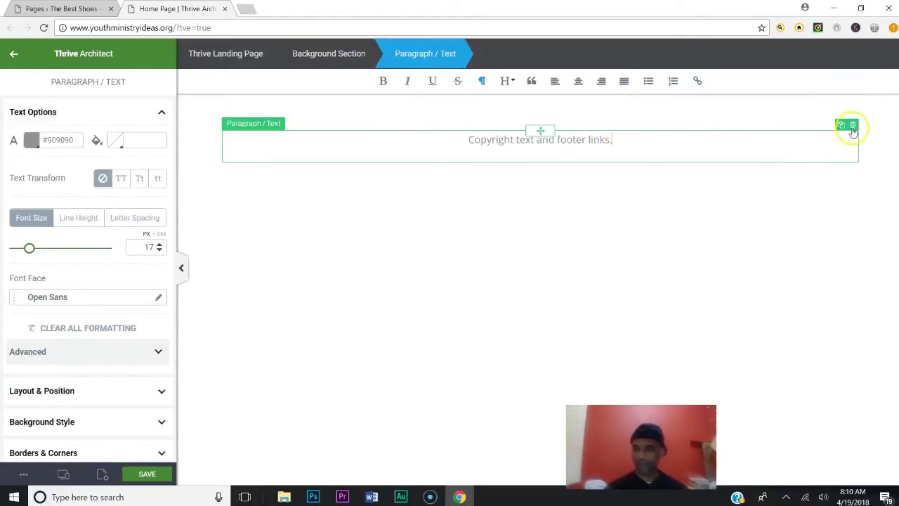
pyautogui.click(851, 124)
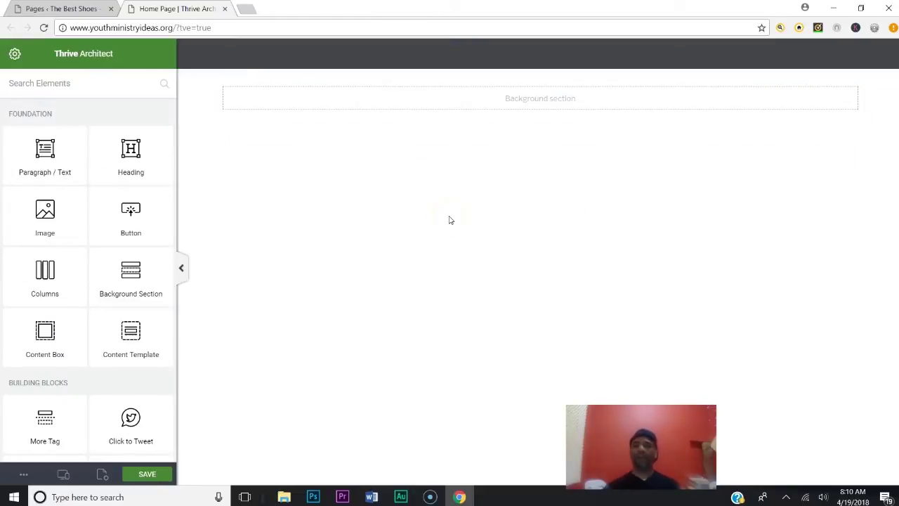
pyautogui.click(598, 104)
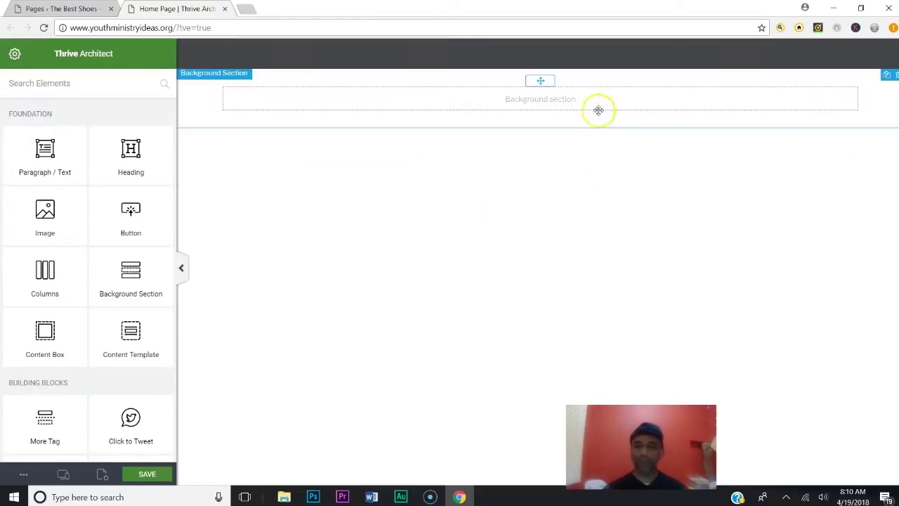
pyautogui.click(893, 76)
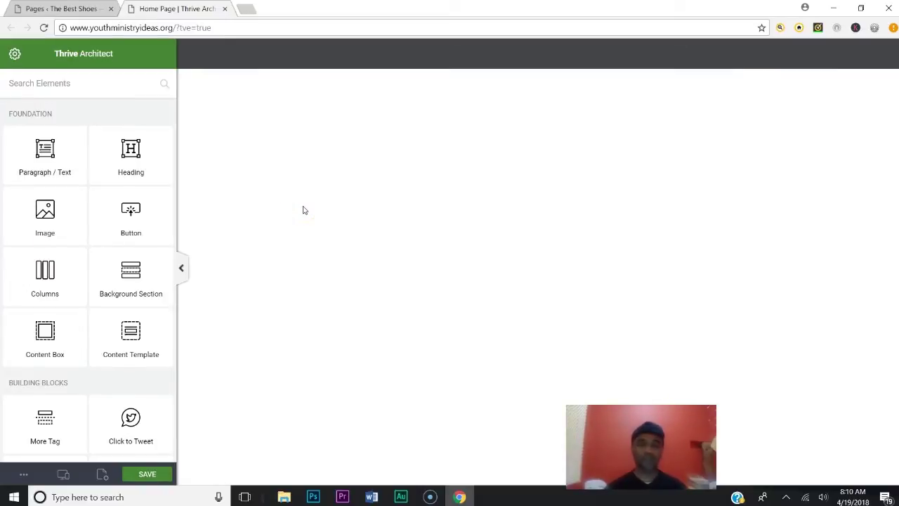
# Save the emptied page and load youthministryideas.org in a new tab
pyautogui.click(144, 472)
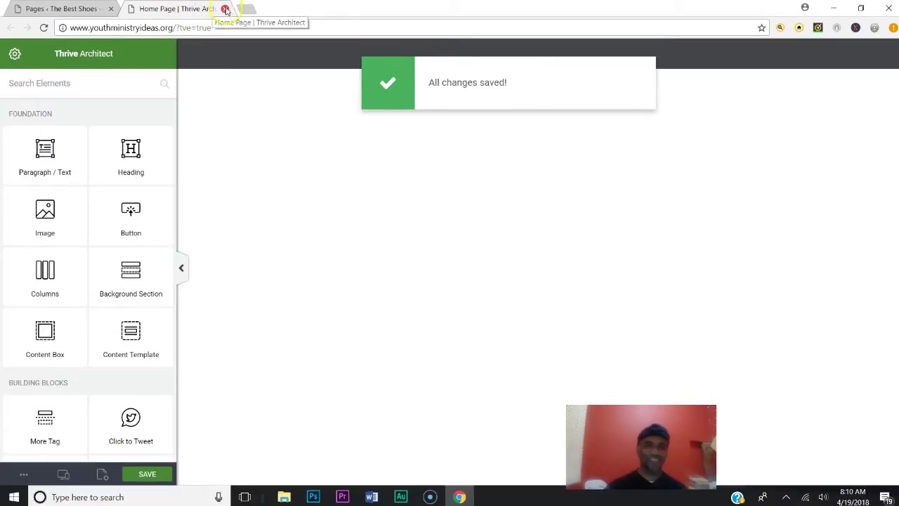
pyautogui.click(248, 9)
pyautogui.write('youthministryideas.org')
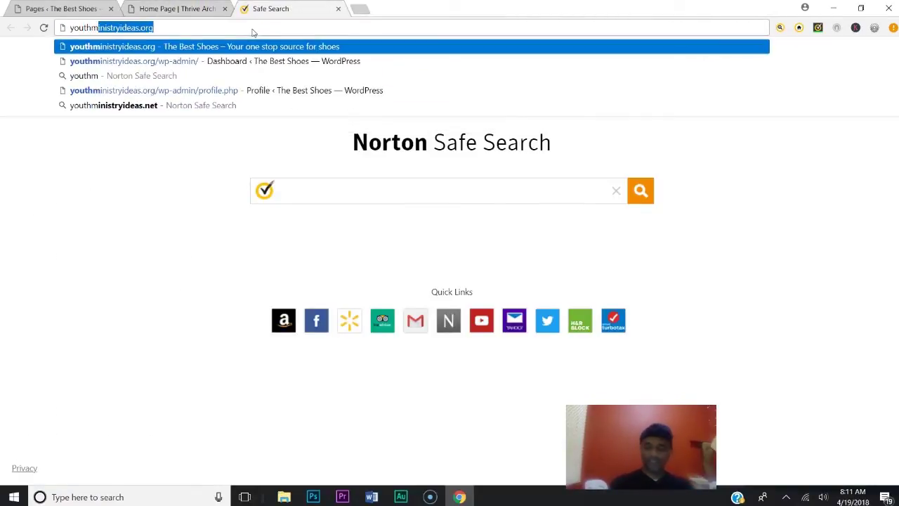
pyautogui.press('Return')
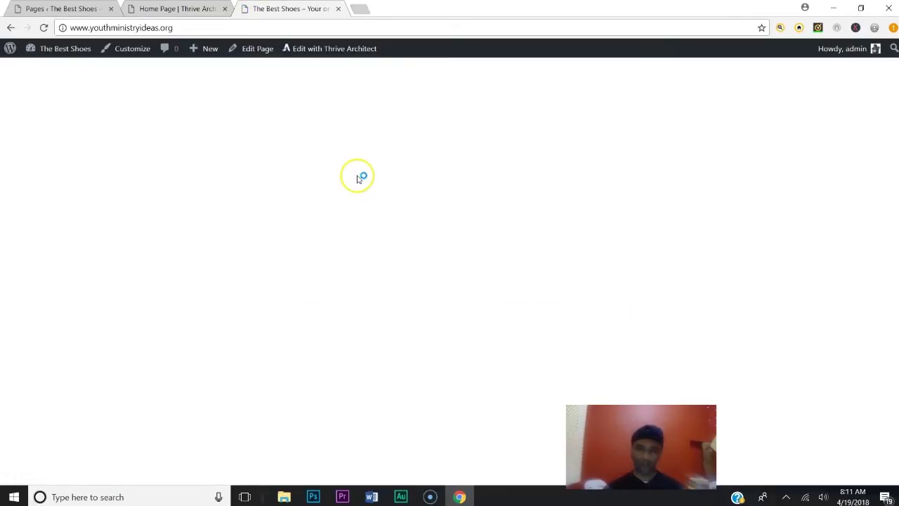
# Compare the empty editor with the now-blank live site
pyautogui.click(158, 8)
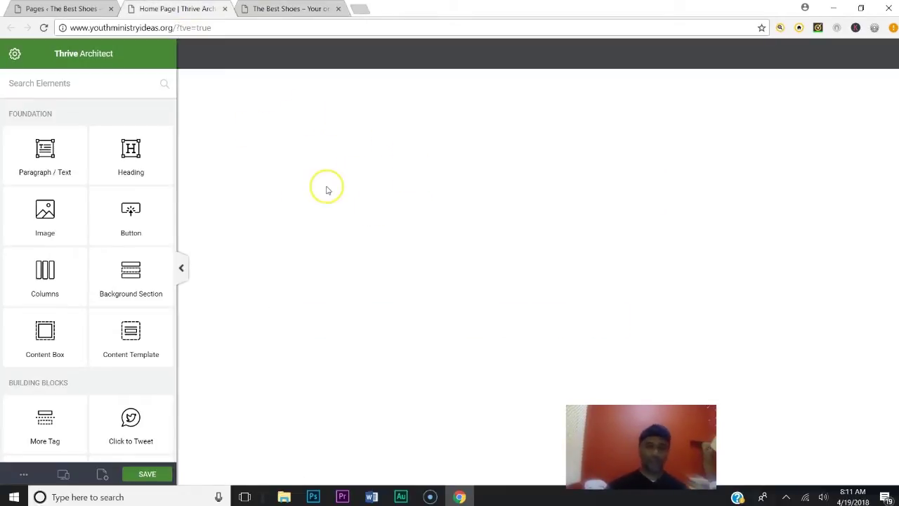
pyautogui.click(281, 8)
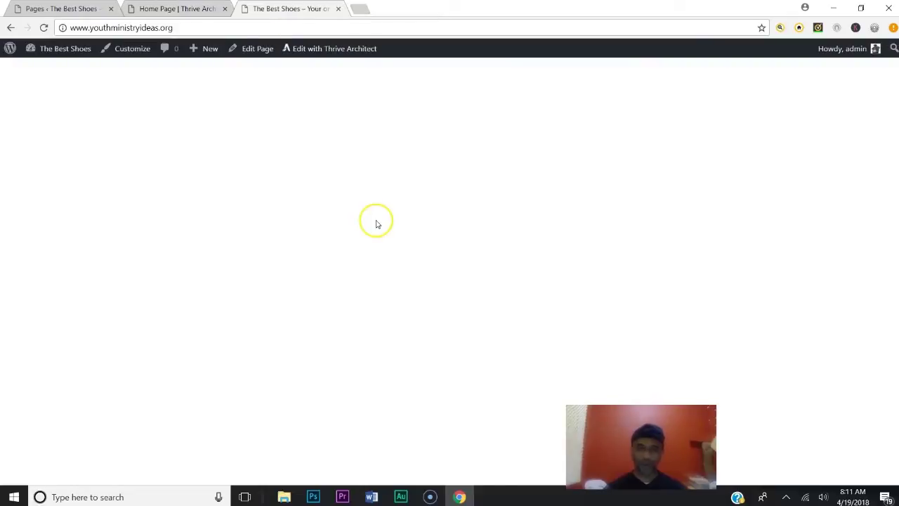
pyautogui.click(208, 10)
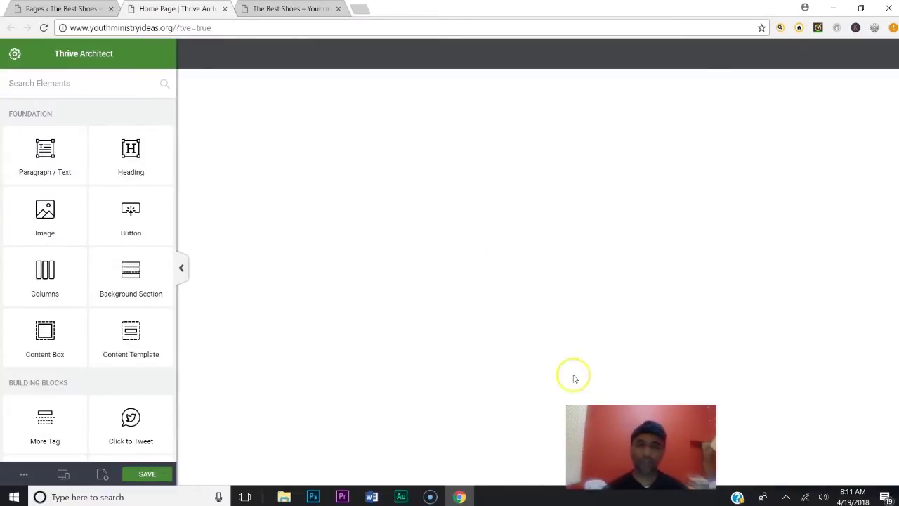
# Close the editor, live site and last remaining tab, exiting Chrome
pyautogui.click(225, 8)
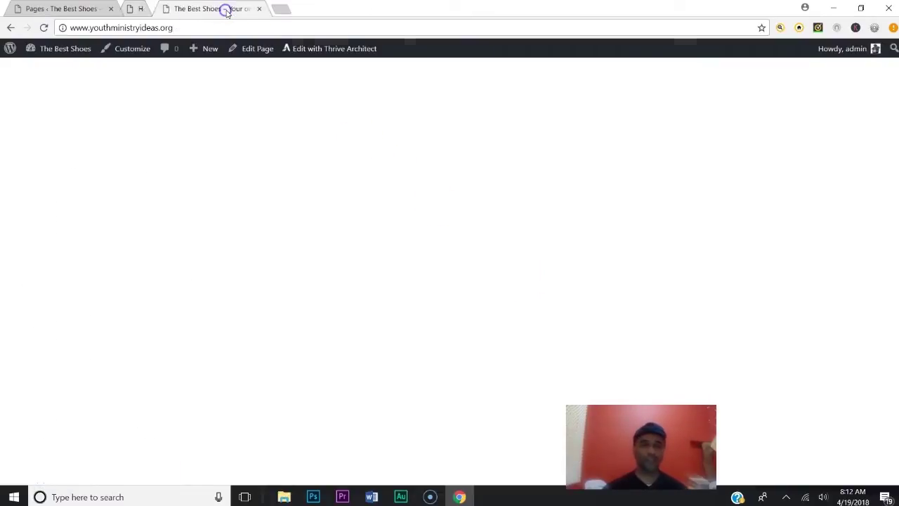
pyautogui.click(224, 8)
pyautogui.click(111, 9)
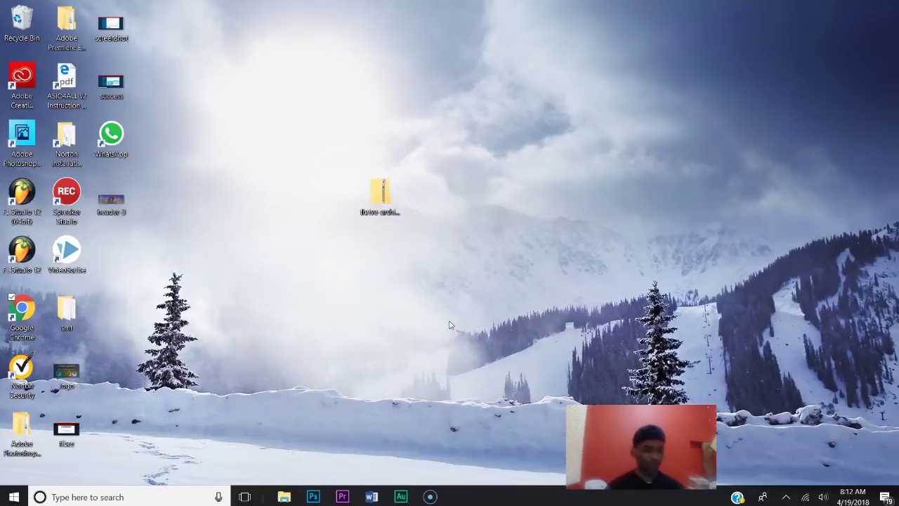
# Launch Chrome and go to youthministryideas.org/wp-admin
pyautogui.doubleClick(22, 309)
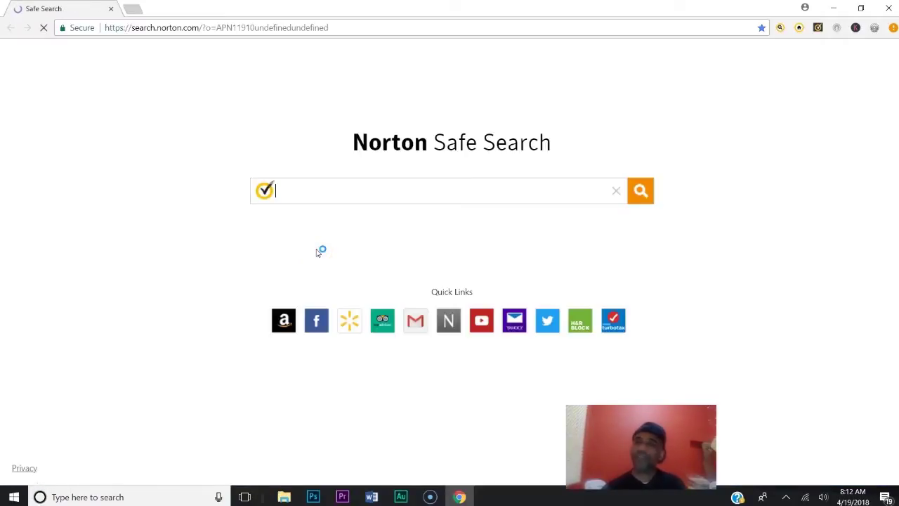
pyautogui.click(364, 26)
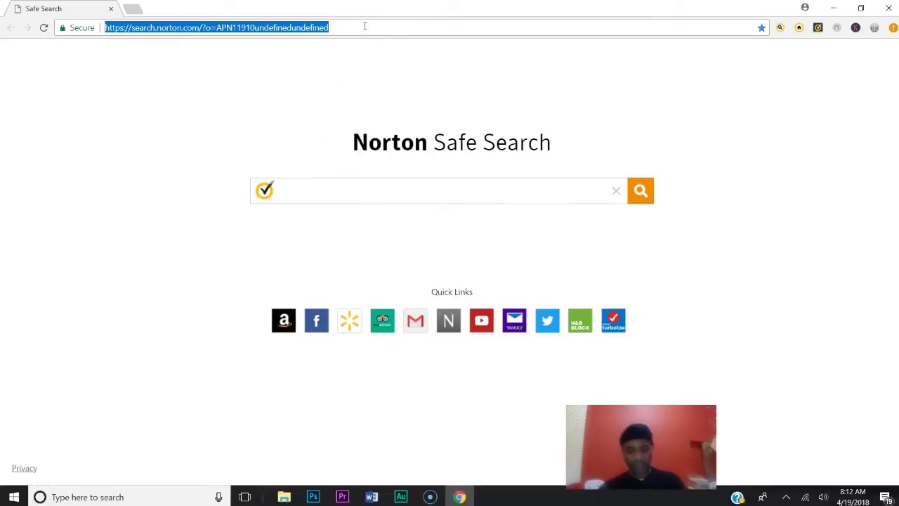
pyautogui.write('youthministryideas.org')
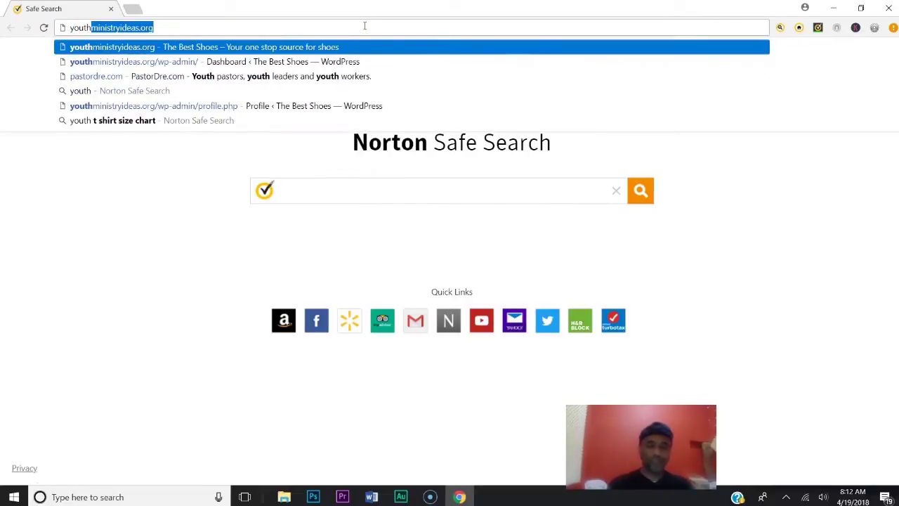
pyautogui.press('End')
pyautogui.write('/')
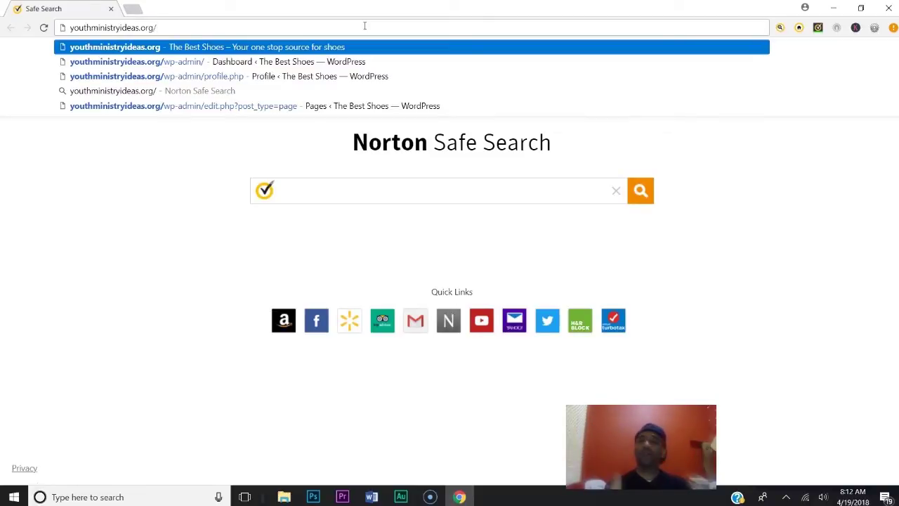
pyautogui.write('wp-admin')
pyautogui.press('Return')
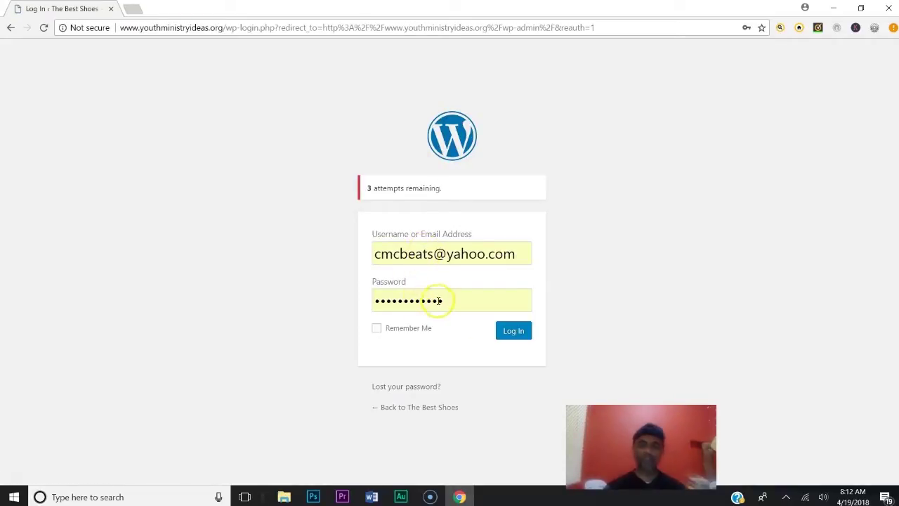
# Log in and open Home Page from the Pages list in Thrive Architect
pyautogui.click(513, 332)
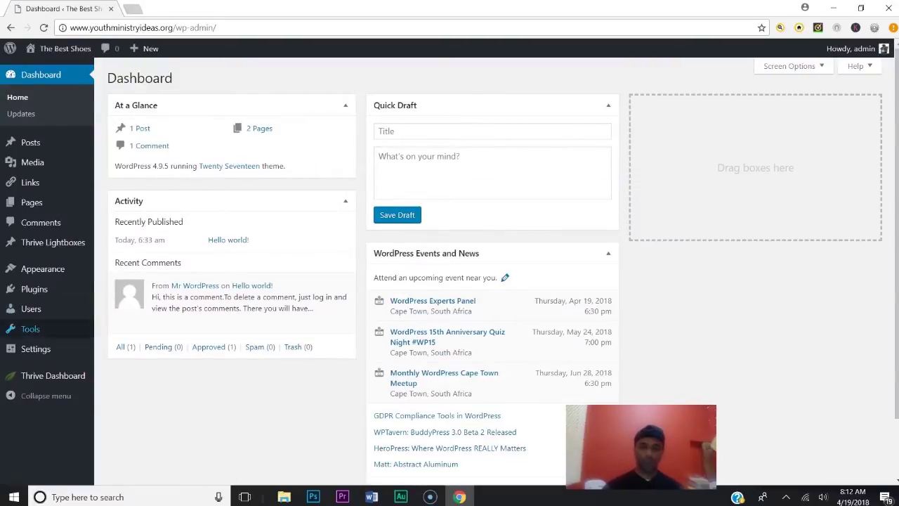
pyautogui.click(29, 205)
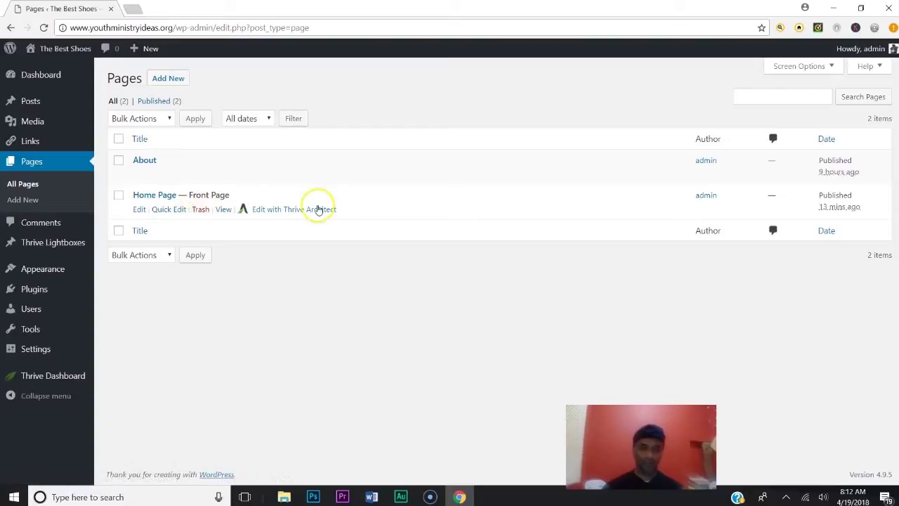
pyautogui.click(287, 213)
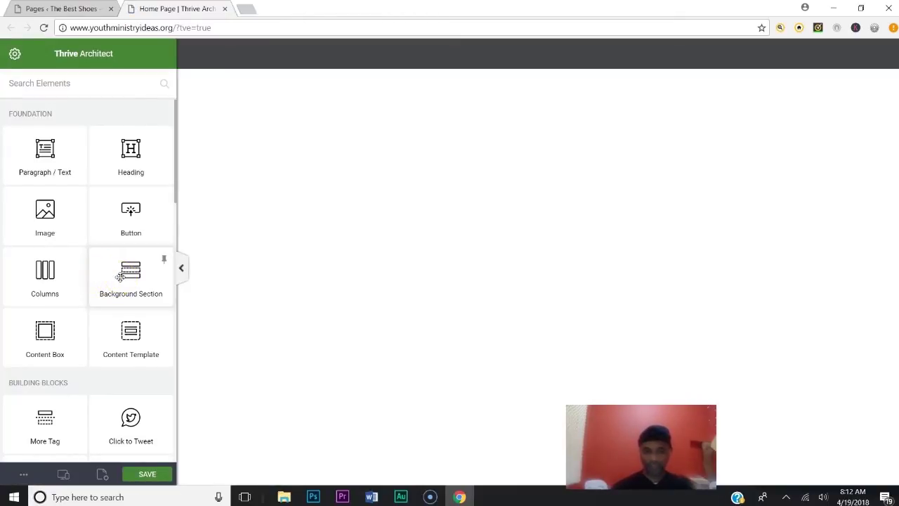
# Add a Background Section to the empty page and add an image layer under Background Style
pyautogui.click(120, 277)
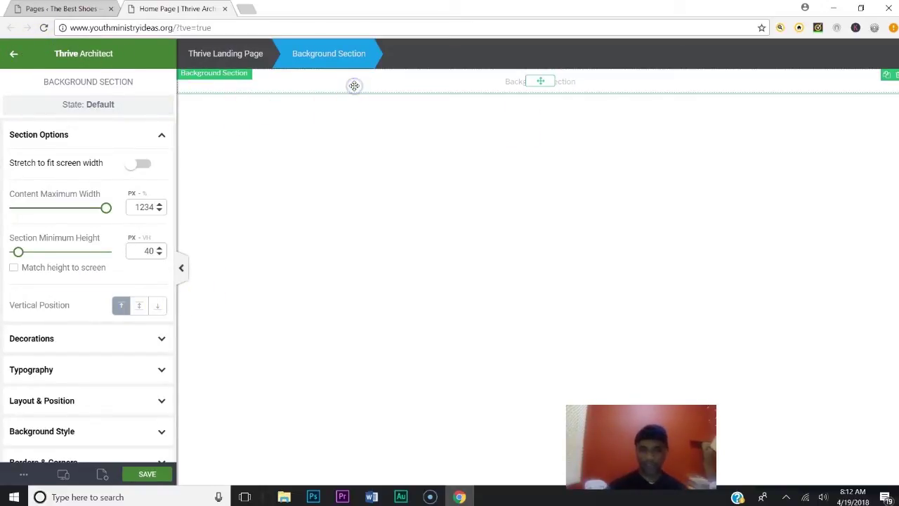
pyautogui.click(12, 56)
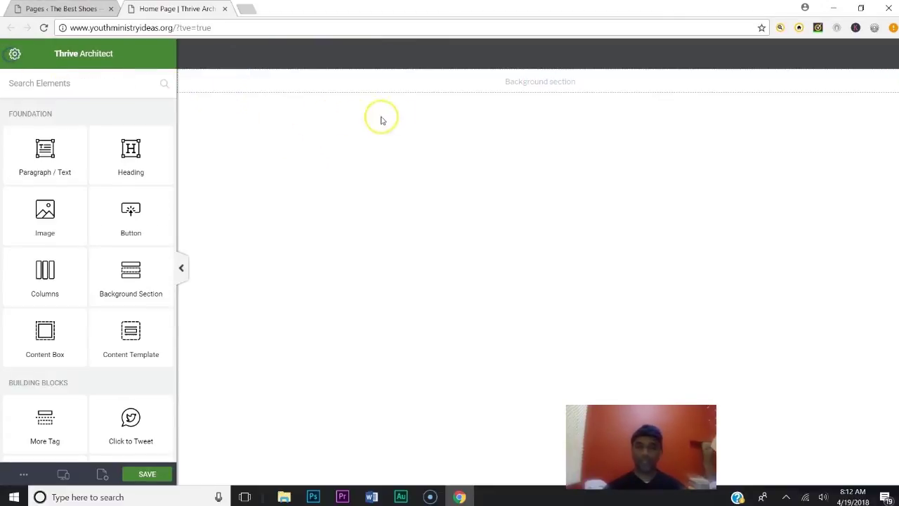
pyautogui.click(399, 81)
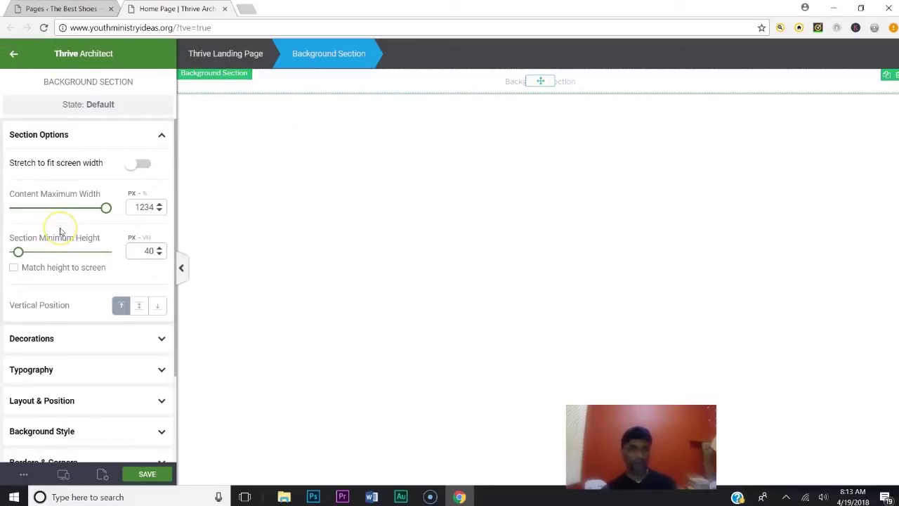
pyautogui.scroll(-2, 73, 219)
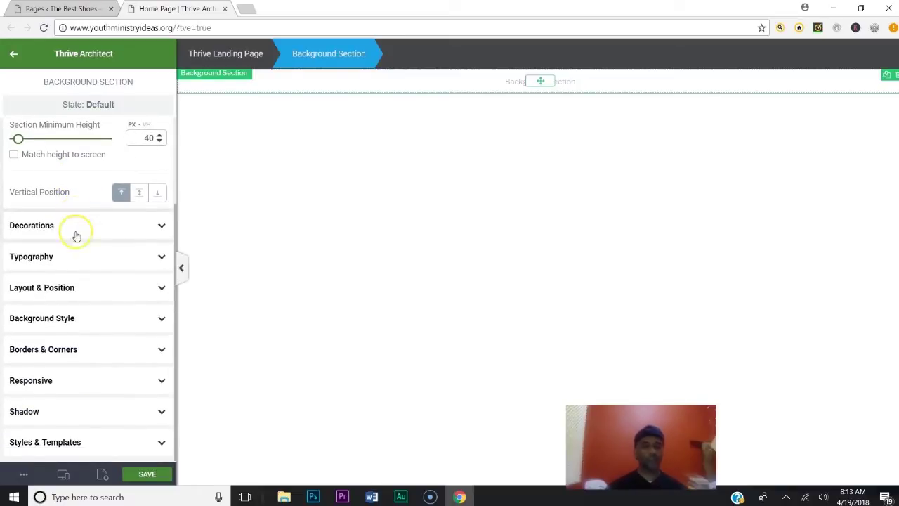
pyautogui.click(83, 323)
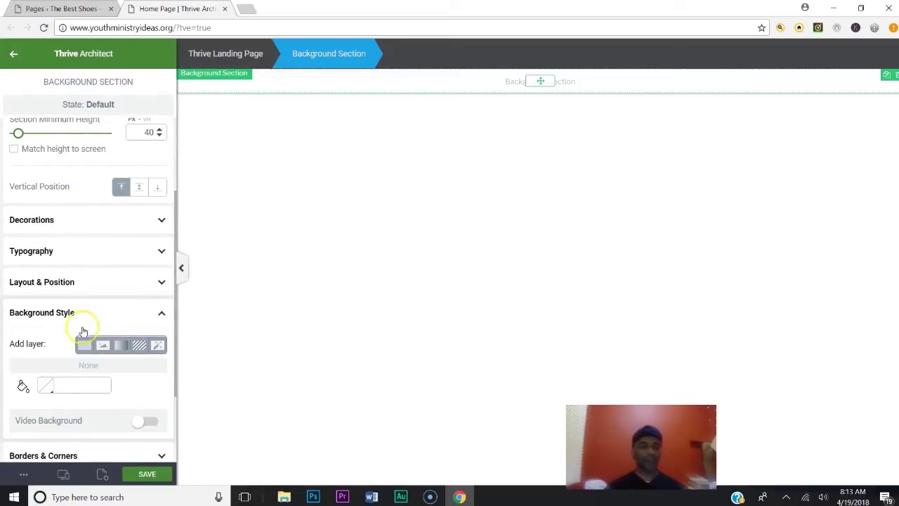
pyautogui.click(102, 346)
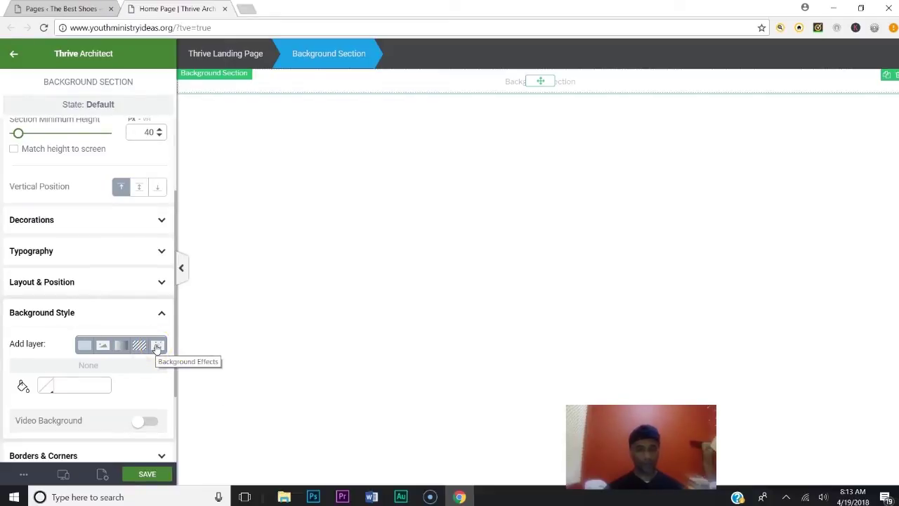
pyautogui.click(116, 349)
pyautogui.click(31, 326)
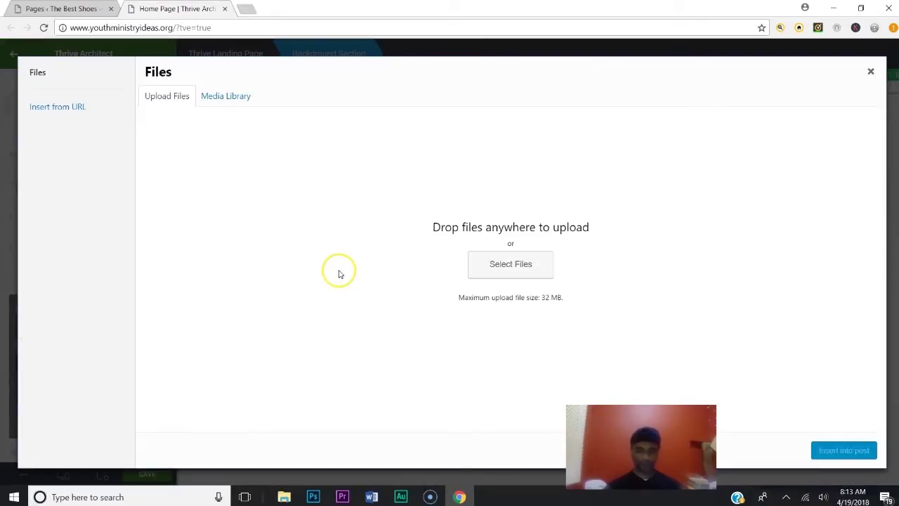
# Browse OneDrive's CreatingWebsite.org images folder for the upload file, then back out
pyautogui.click(504, 276)
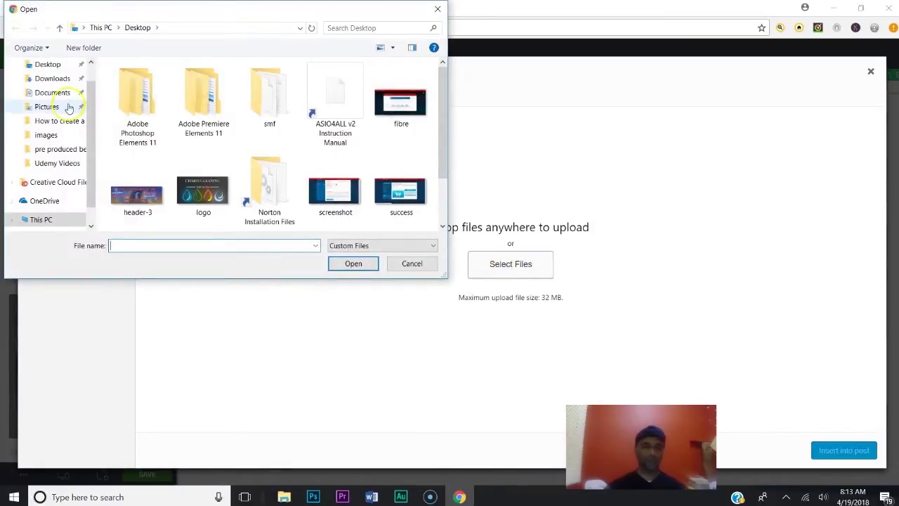
pyautogui.click(48, 200)
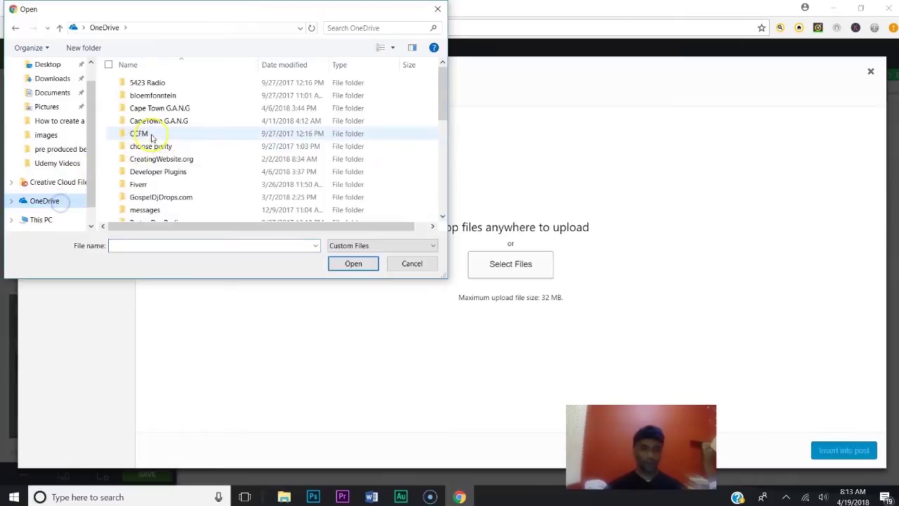
pyautogui.doubleClick(159, 160)
pyautogui.doubleClick(148, 88)
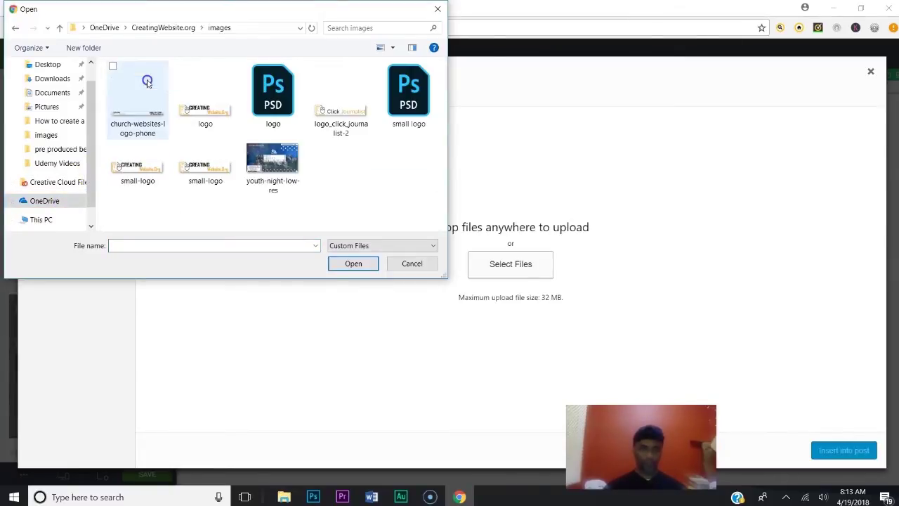
pyautogui.click(148, 30)
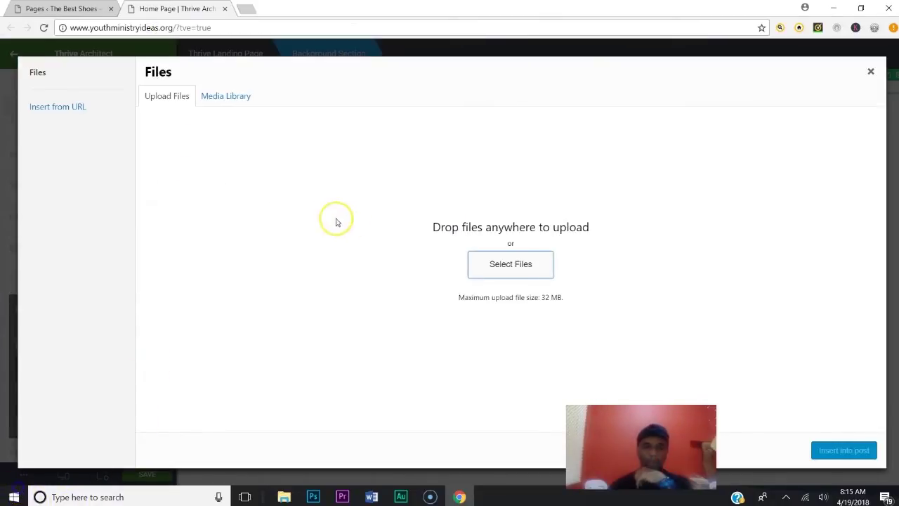
# Upload background-2400-X-1300 from OneDrive > pastordre.com > website
pyautogui.click(512, 263)
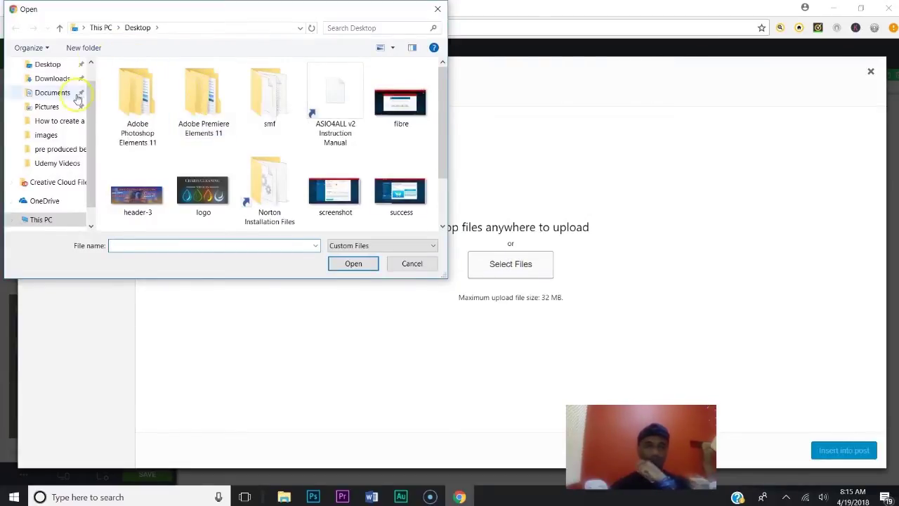
pyautogui.click(56, 201)
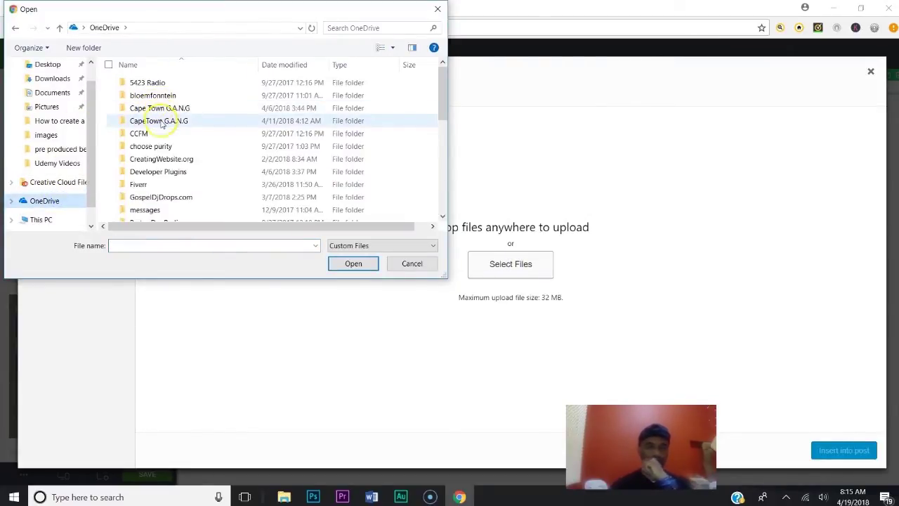
pyautogui.scroll(-2, 164, 163)
pyautogui.scroll(-1, 164, 163)
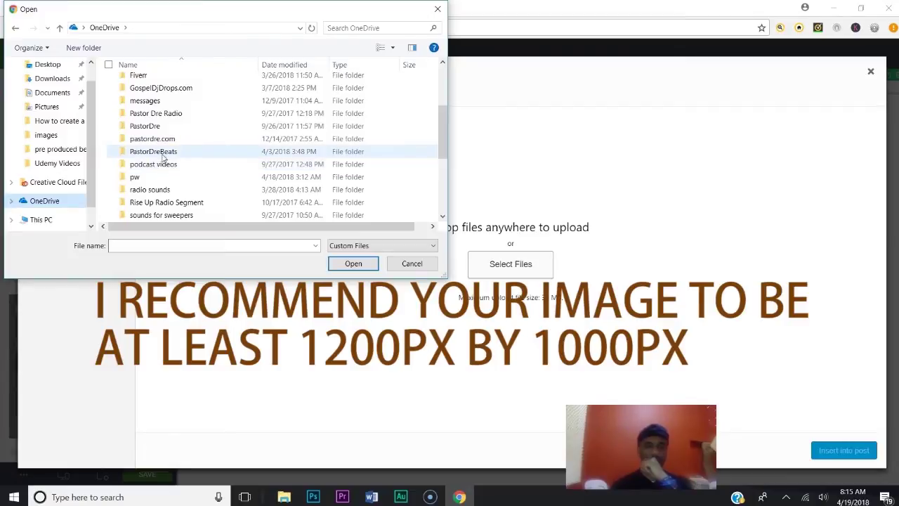
pyautogui.doubleClick(159, 139)
pyautogui.scroll(-3, 160, 119)
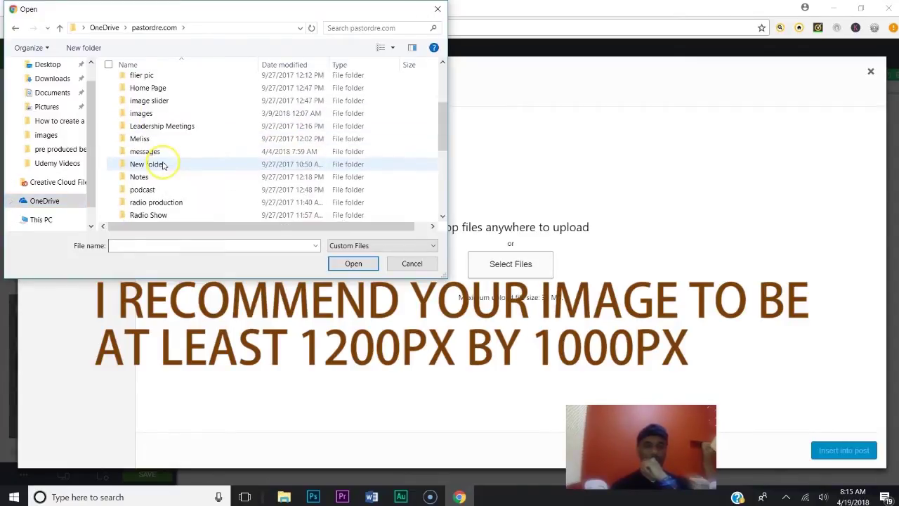
pyautogui.scroll(-5, 160, 147)
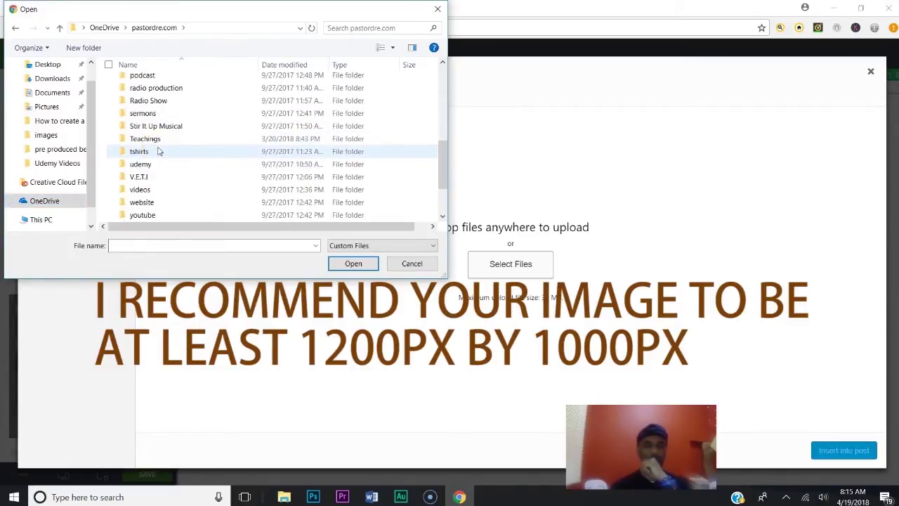
pyautogui.doubleClick(158, 140)
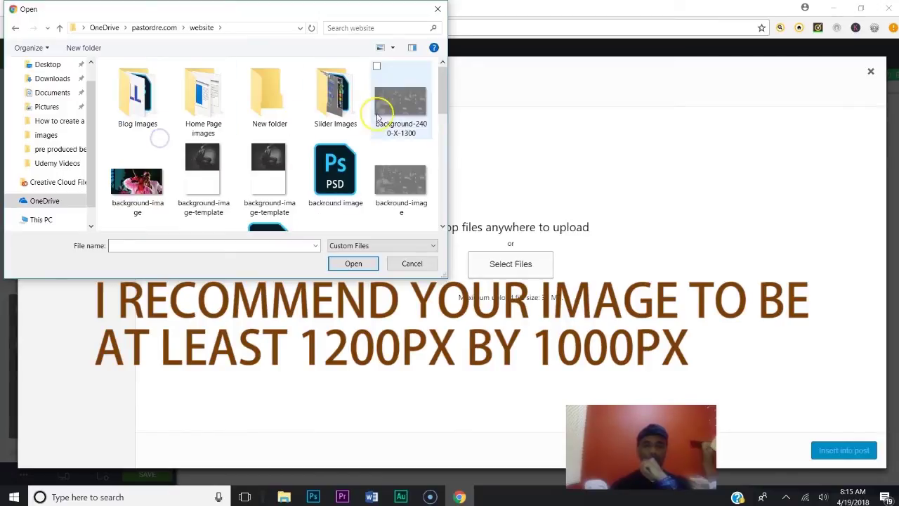
pyautogui.doubleClick(401, 113)
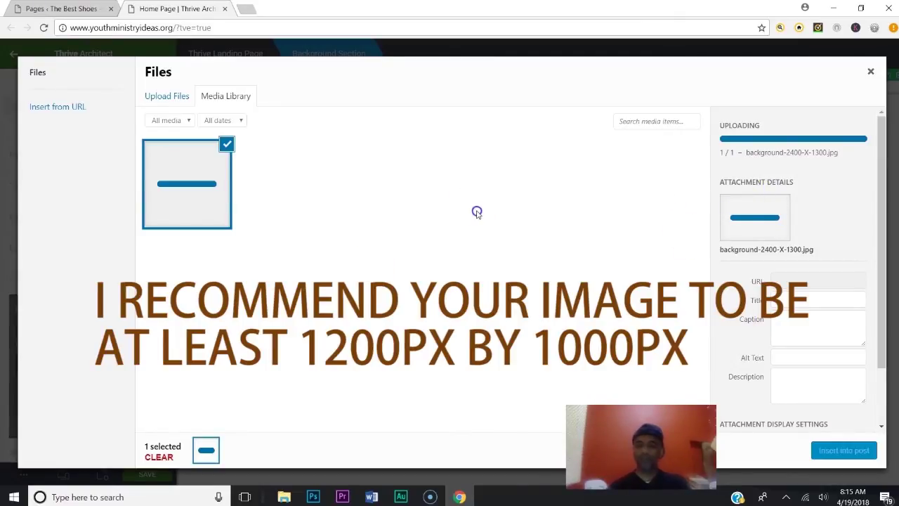
# Set the image size to Full Size 2400 × 1300 and insert it as the background
pyautogui.moveTo(882, 209); pyautogui.dragTo(889, 339)
pyautogui.click(823, 411)
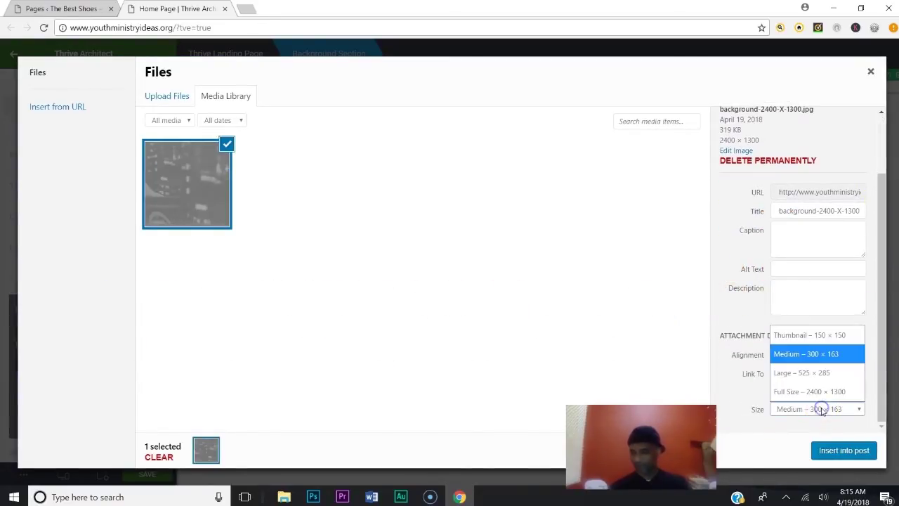
pyautogui.click(818, 393)
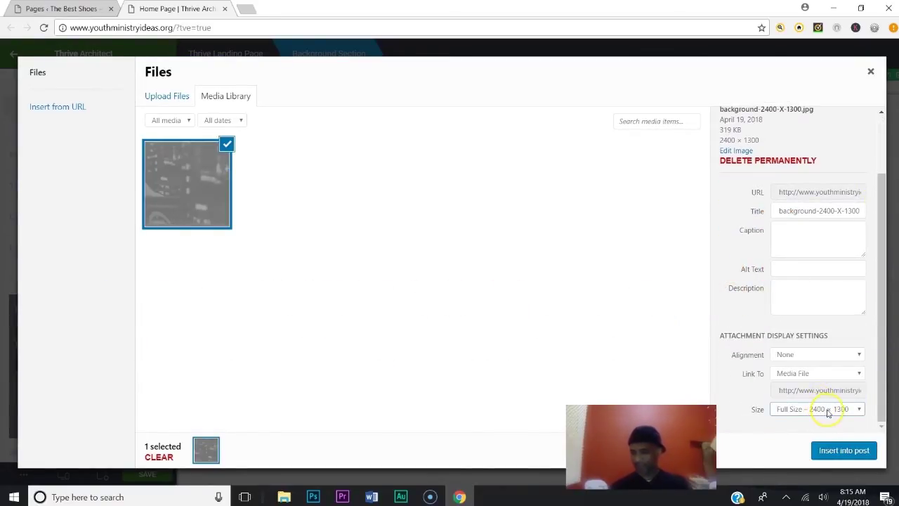
pyautogui.click(812, 411)
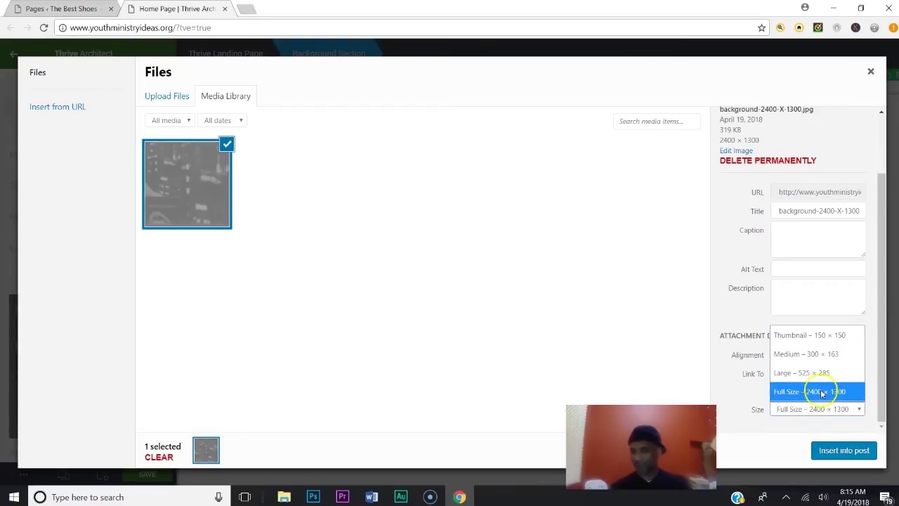
pyautogui.click(818, 391)
pyautogui.click(844, 449)
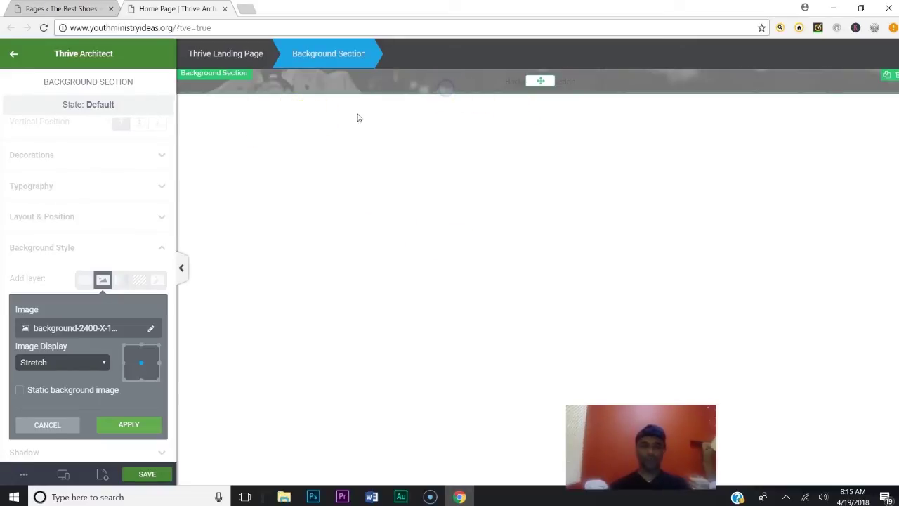
# Apply the inserted photo as the section's background image
pyautogui.click(129, 423)
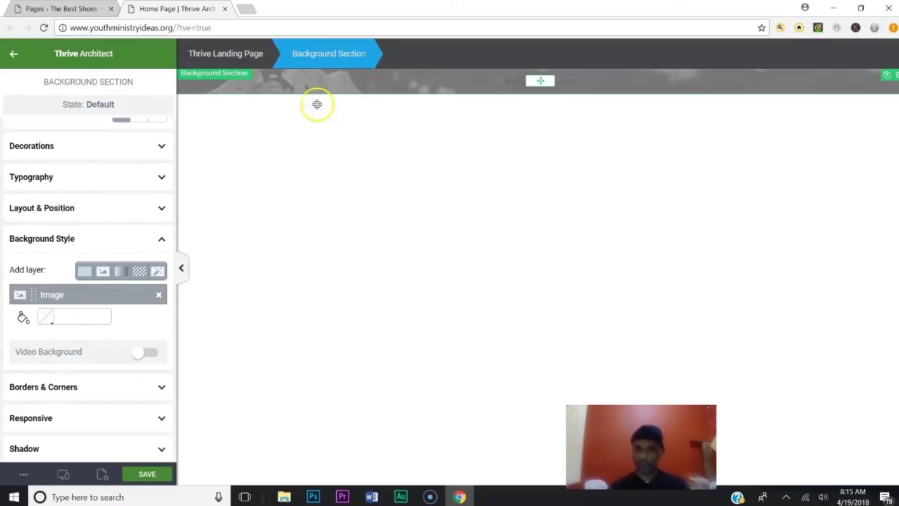
pyautogui.click(94, 208)
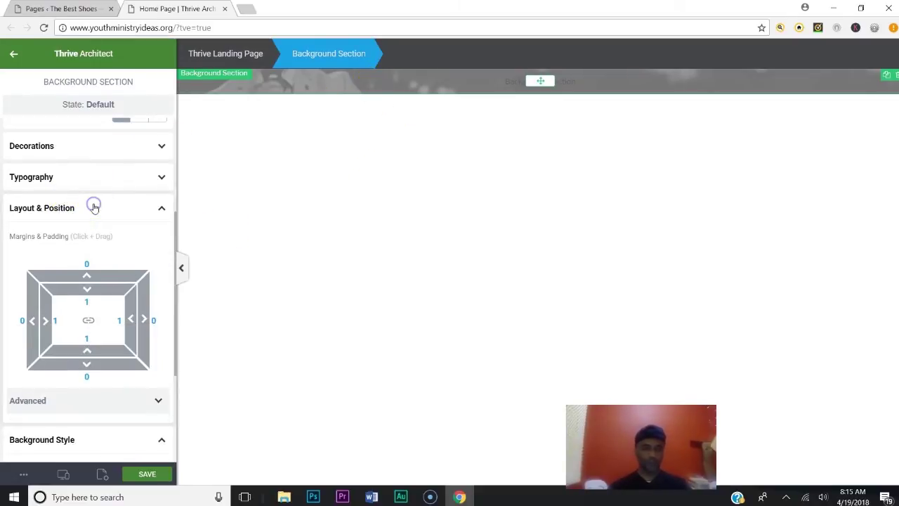
pyautogui.click(93, 208)
pyautogui.click(86, 238)
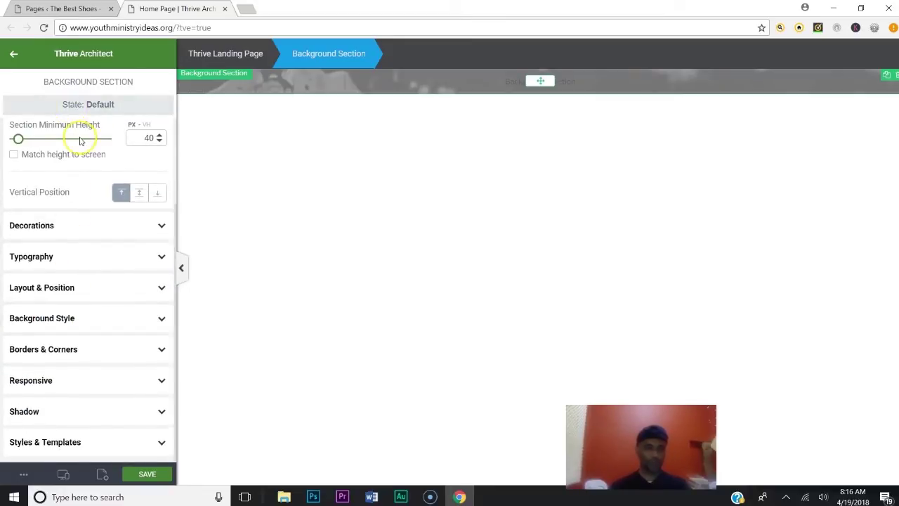
# Raise the section's minimum height to 591 px, save the page, and bring up the preview menu
pyautogui.scroll(2, 83, 149)
pyautogui.click(127, 138)
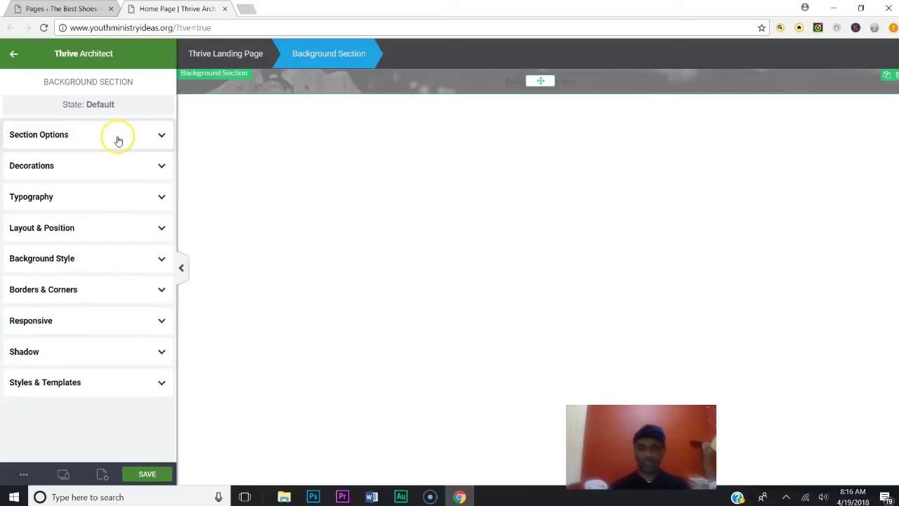
pyautogui.click(117, 138)
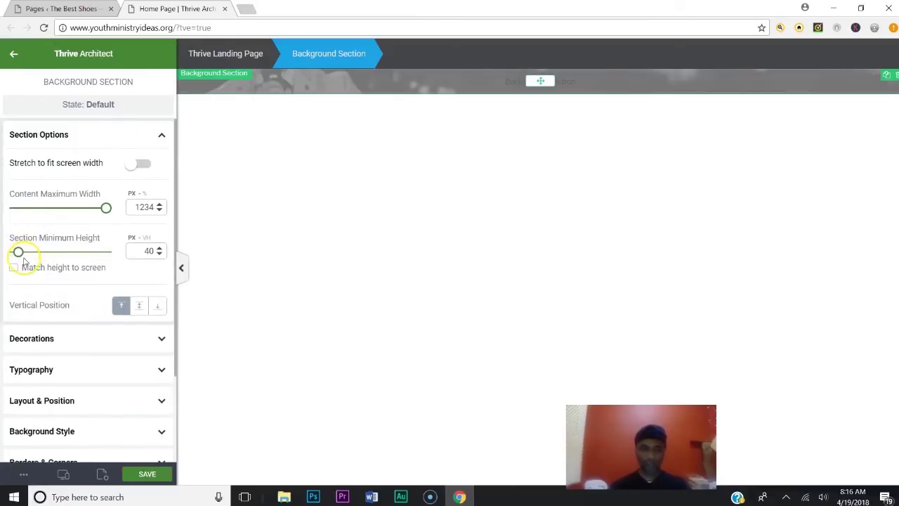
pyautogui.moveTo(19, 257); pyautogui.dragTo(69, 258)
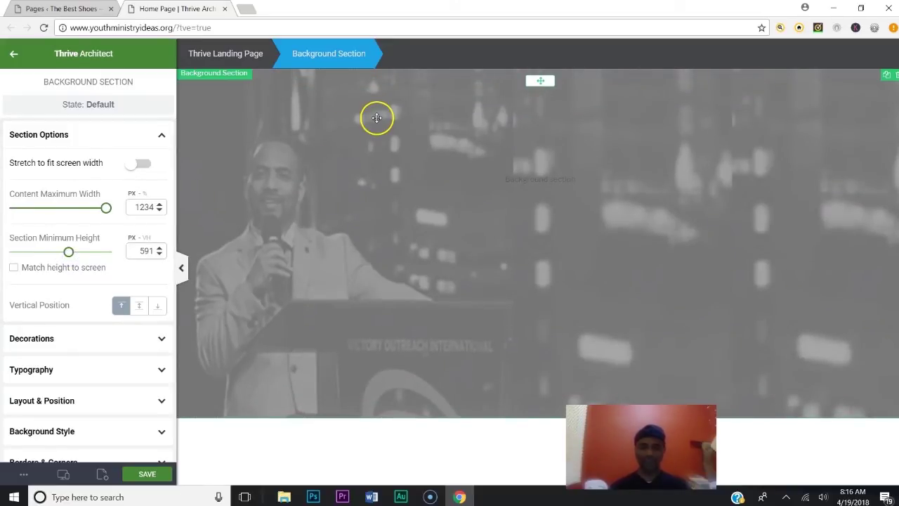
pyautogui.click(147, 473)
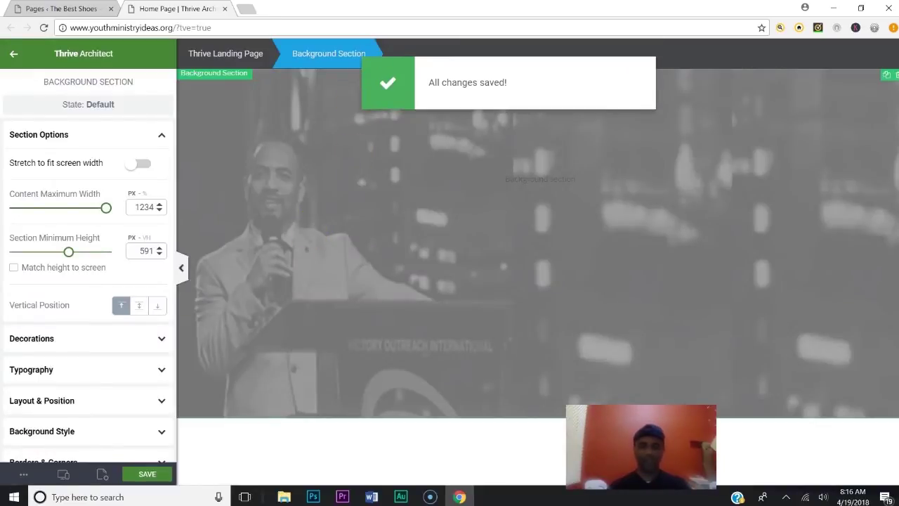
pyautogui.click(24, 474)
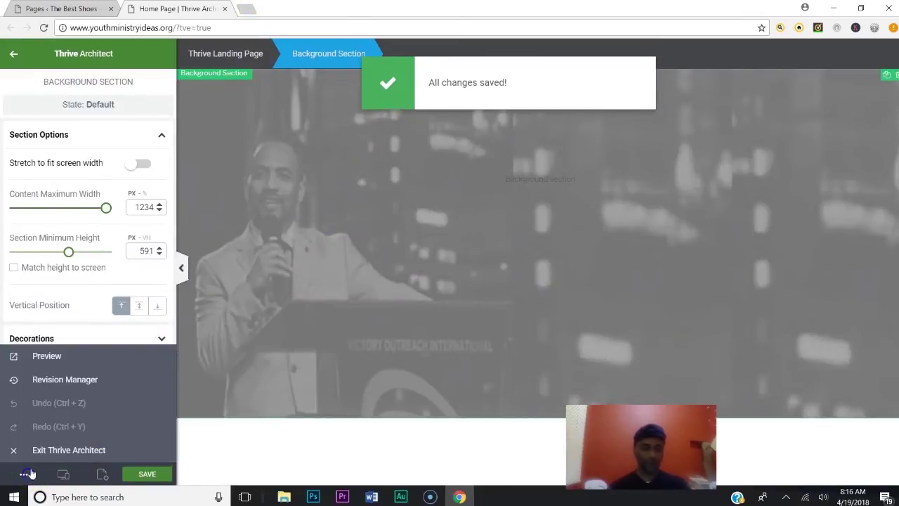